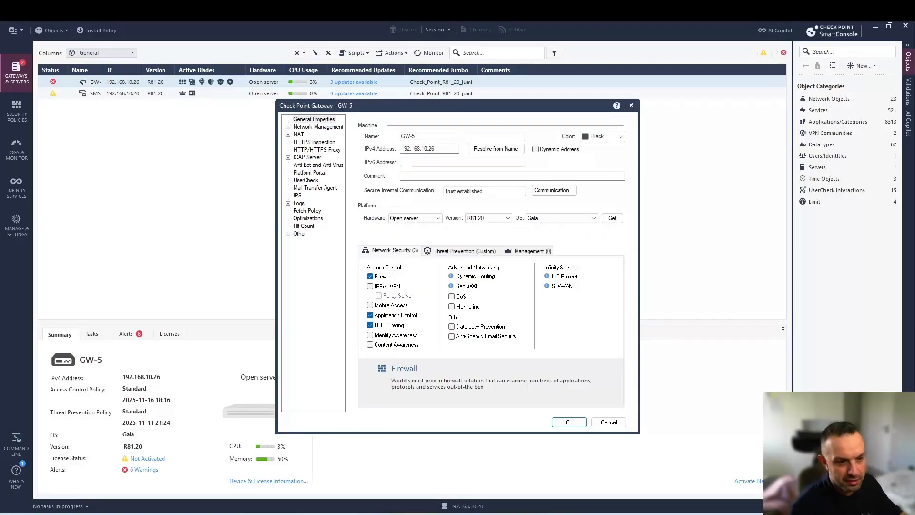
Open the properties of GW-5's bond0.10 interface (10.1.2.1/24) from Network Management
left_click(308, 128)
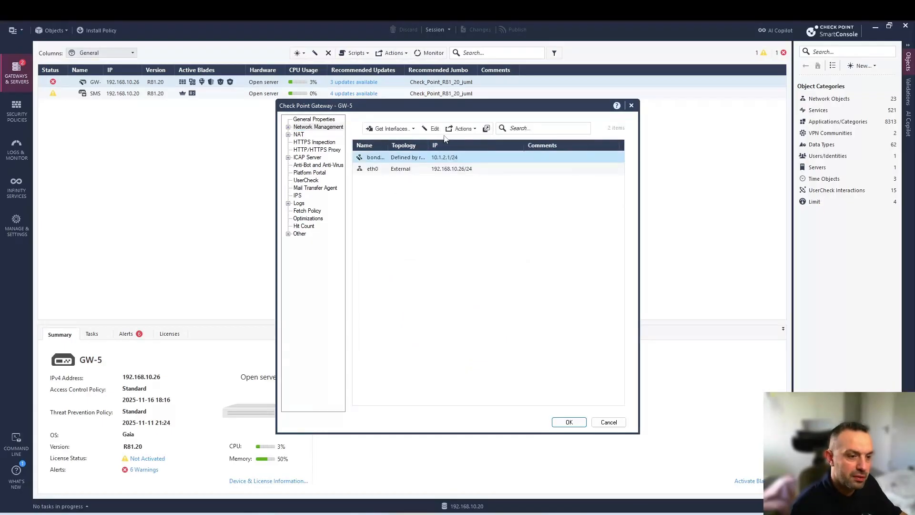
double_click(409, 157)
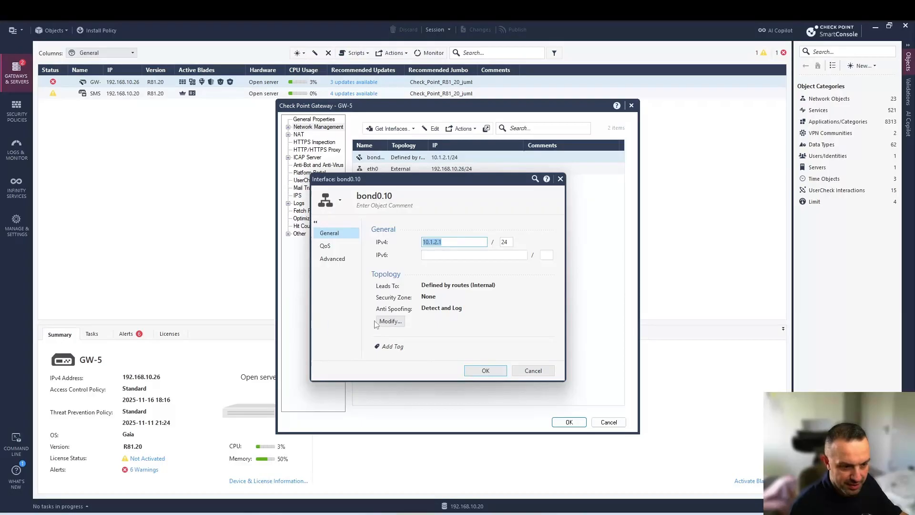
left_click(395, 321)
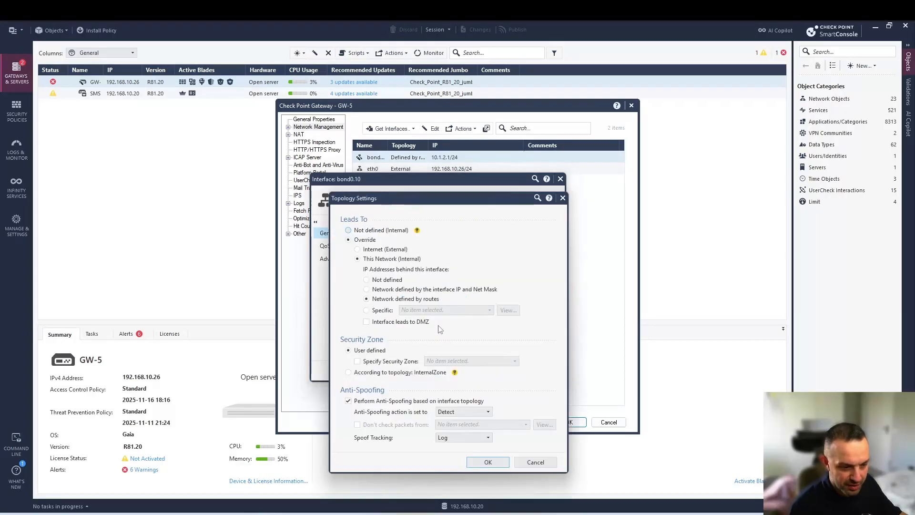
left_click_drag(425, 193, 395, 116)
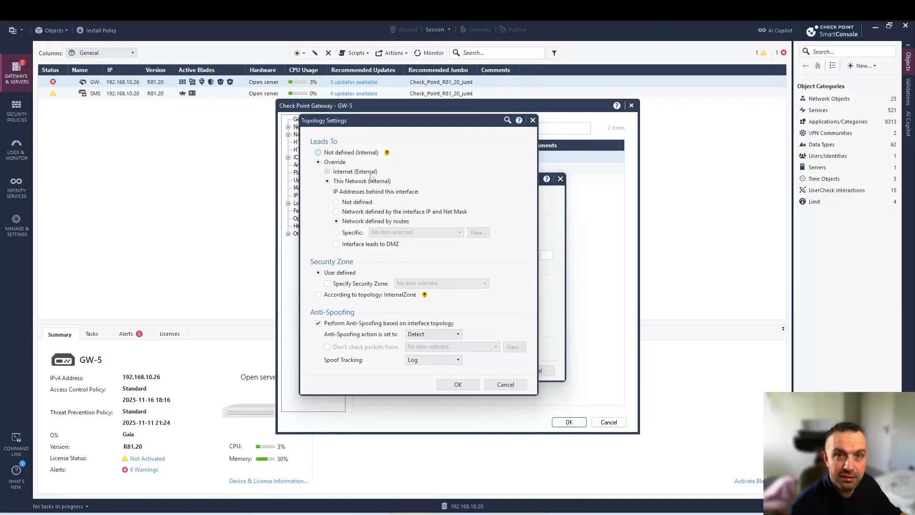
left_click(532, 120)
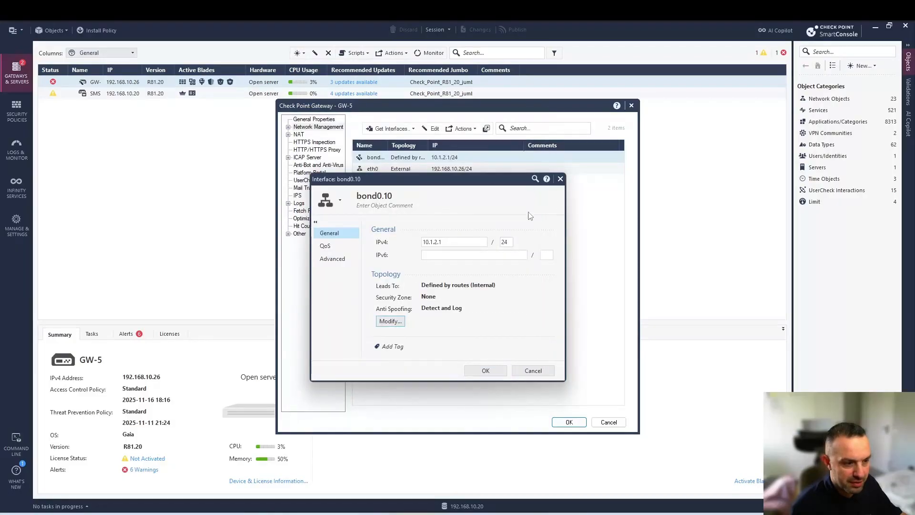
Close bond0.10 and review eth0's external topology and Prevent anti-spoofing without changing anything
left_click(560, 178)
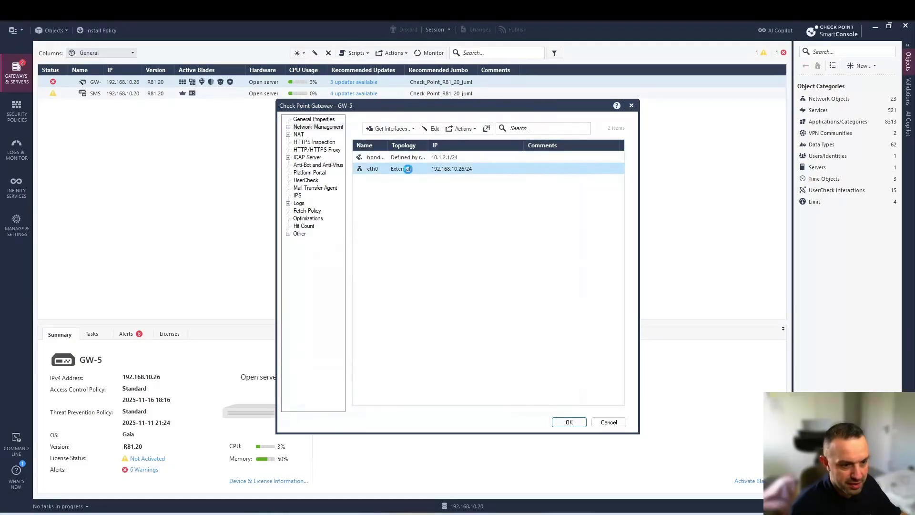
left_click(408, 168)
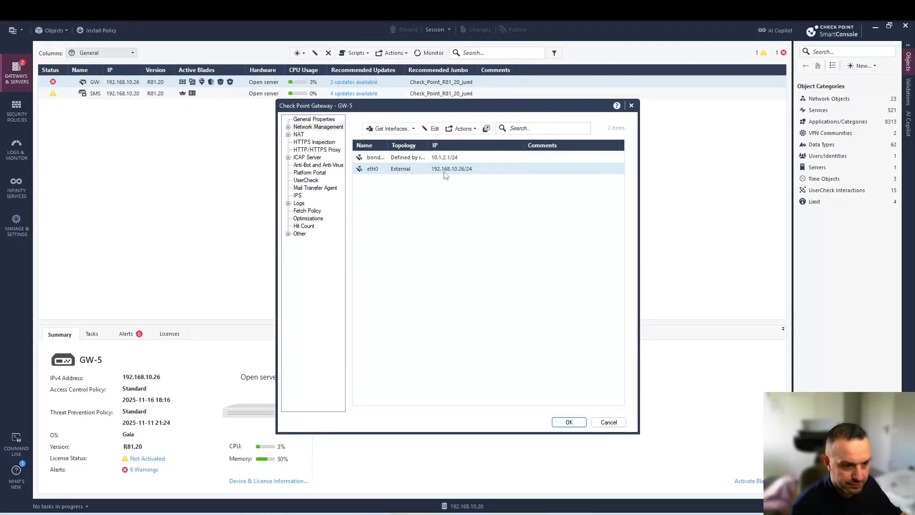
double_click(394, 169)
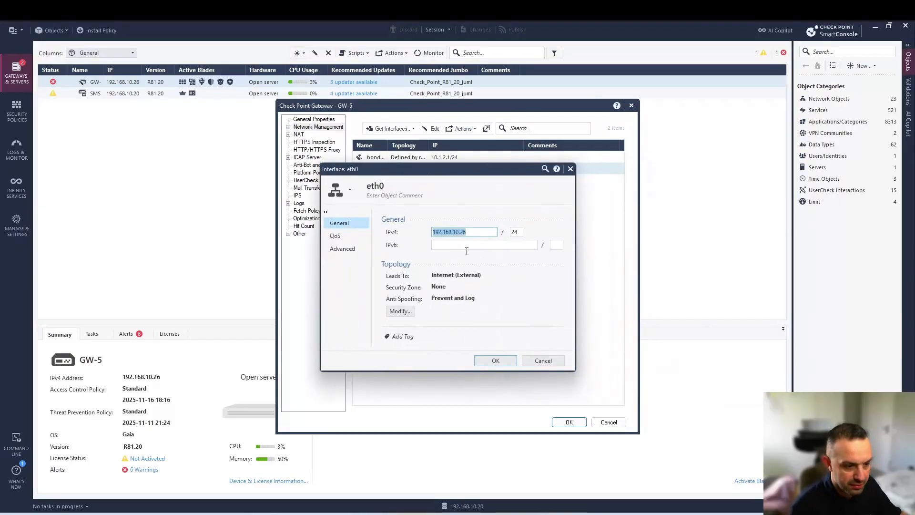
left_click(404, 311)
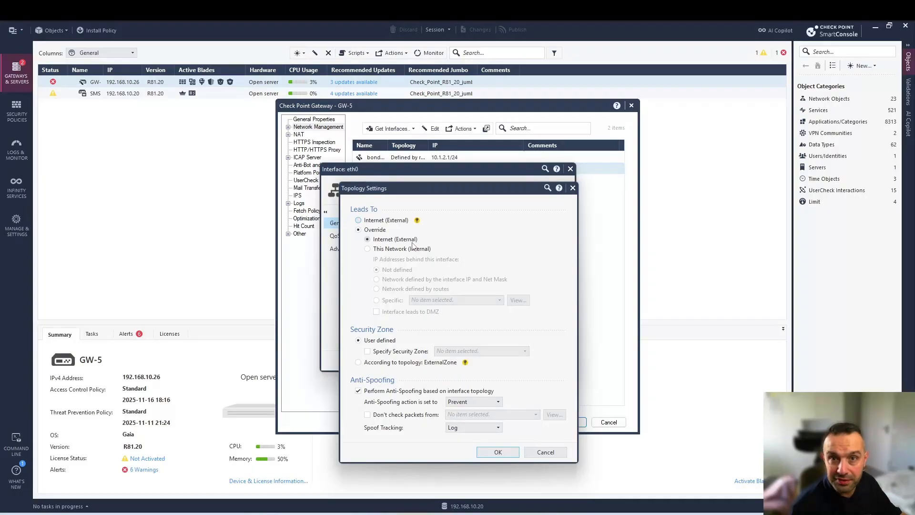
left_click(548, 453)
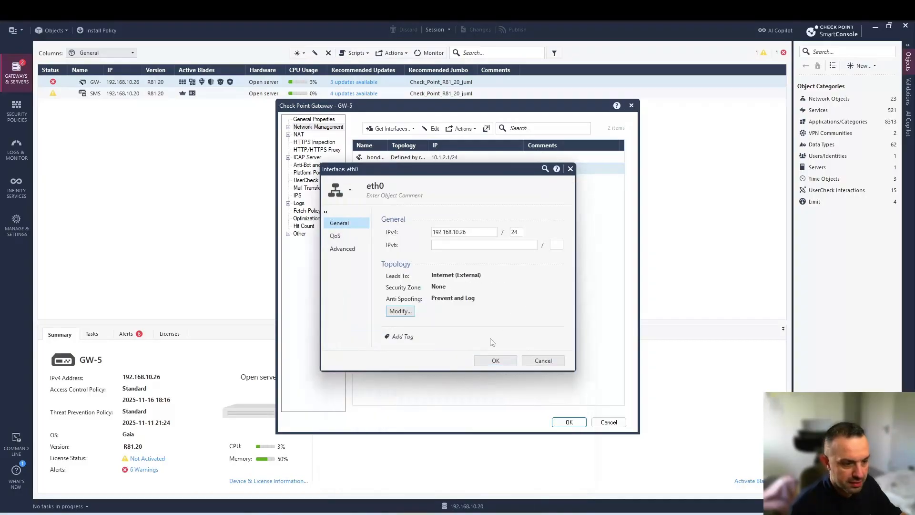
left_click(539, 359)
Reopen bond0.10's topology settings and turn on anti-spoofing based on interface topology
double_click(397, 157)
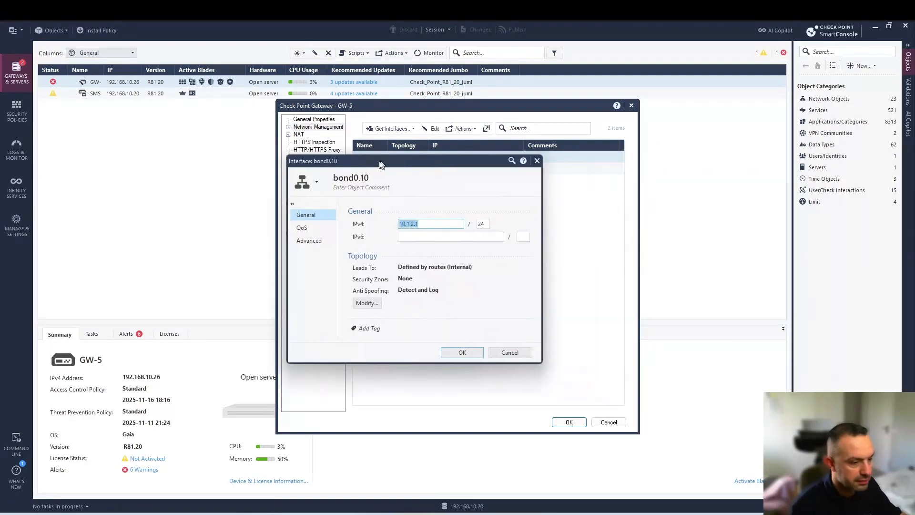
left_click(365, 303)
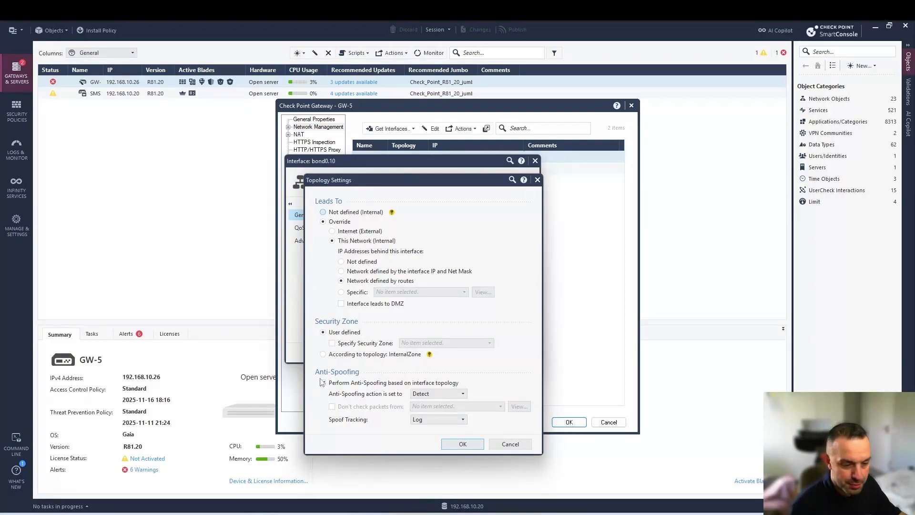
left_click(323, 382)
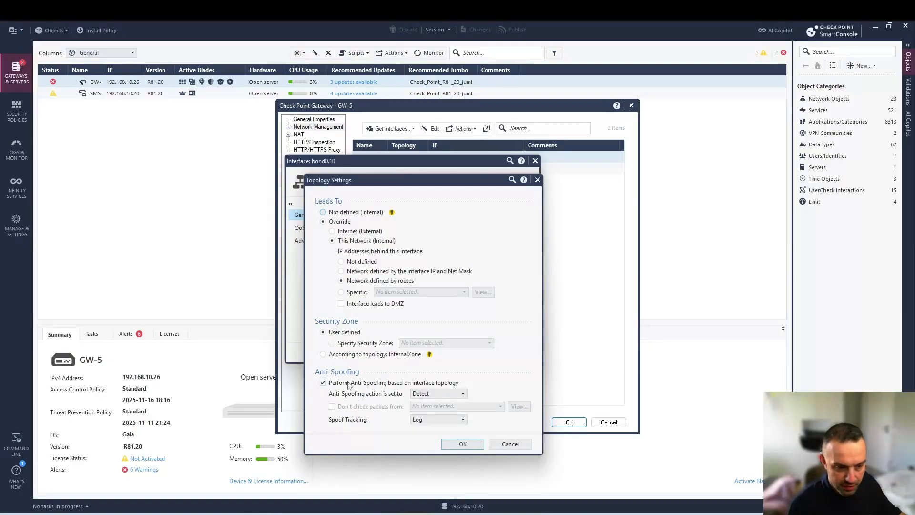
left_click(424, 395)
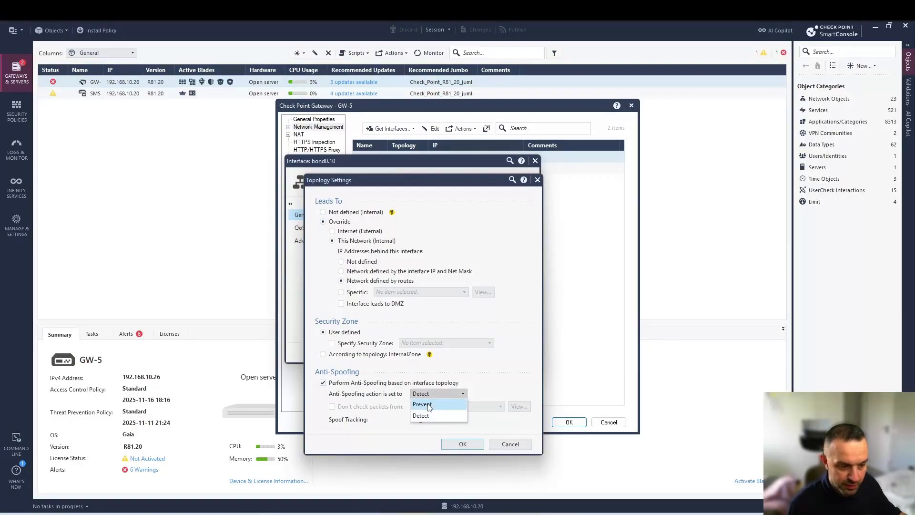
left_click(483, 391)
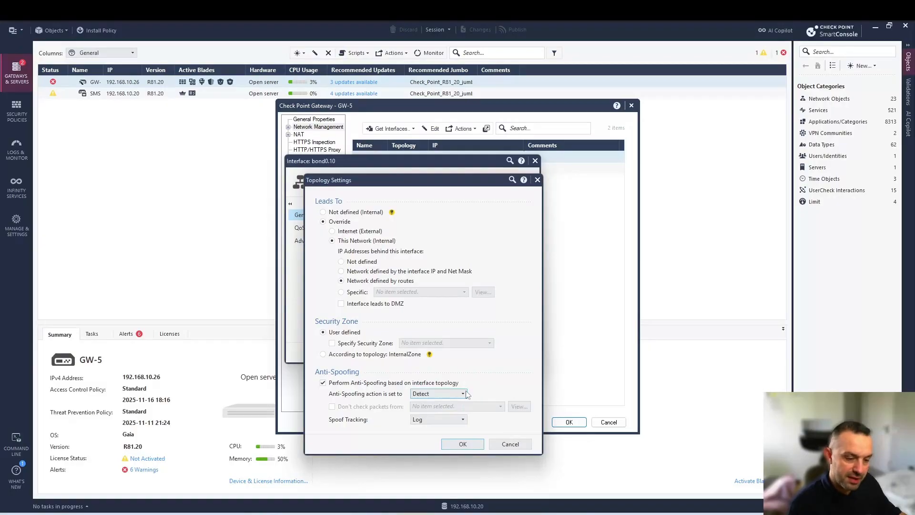
left_click(422, 395)
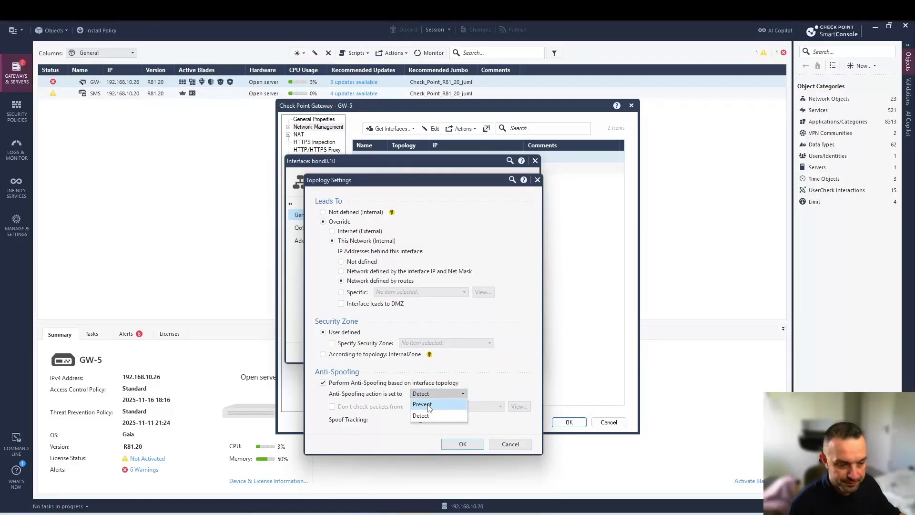
left_click(424, 395)
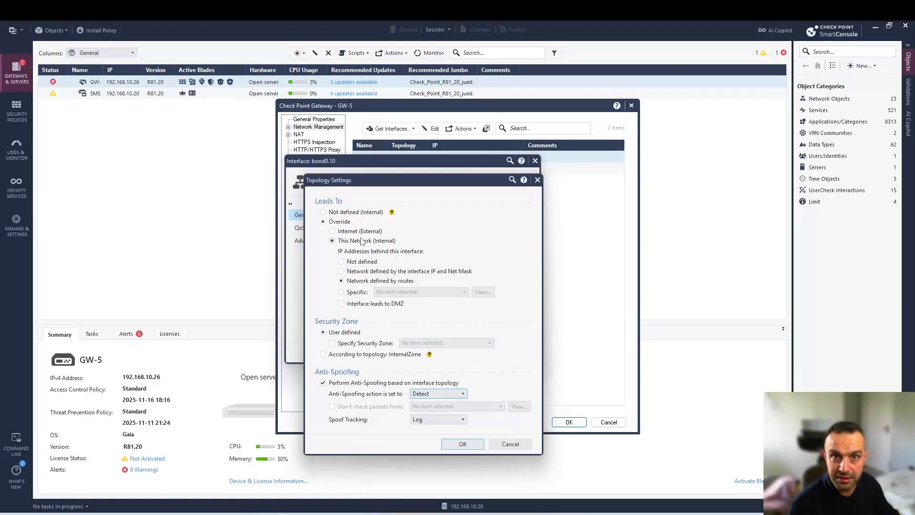
Override bond0.10's topology to This Network with addresses behind it Not defined, and apply
left_click(360, 213)
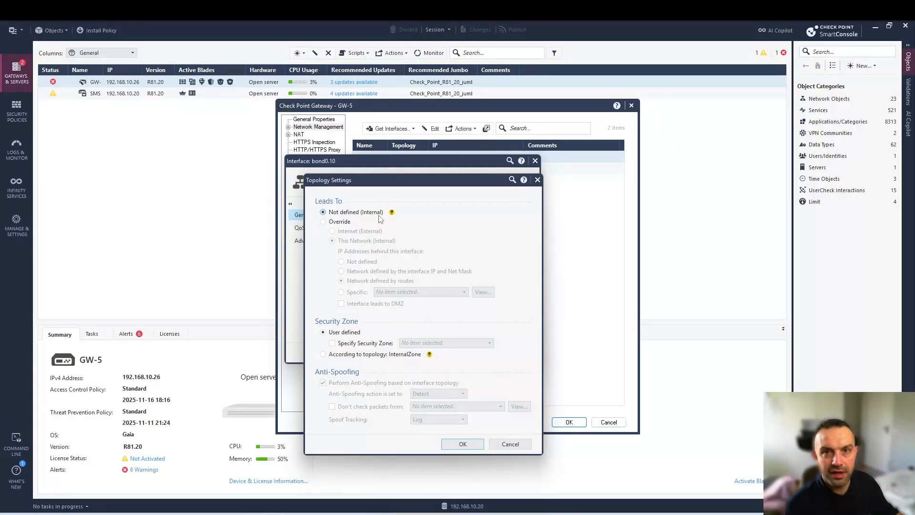
left_click(347, 224)
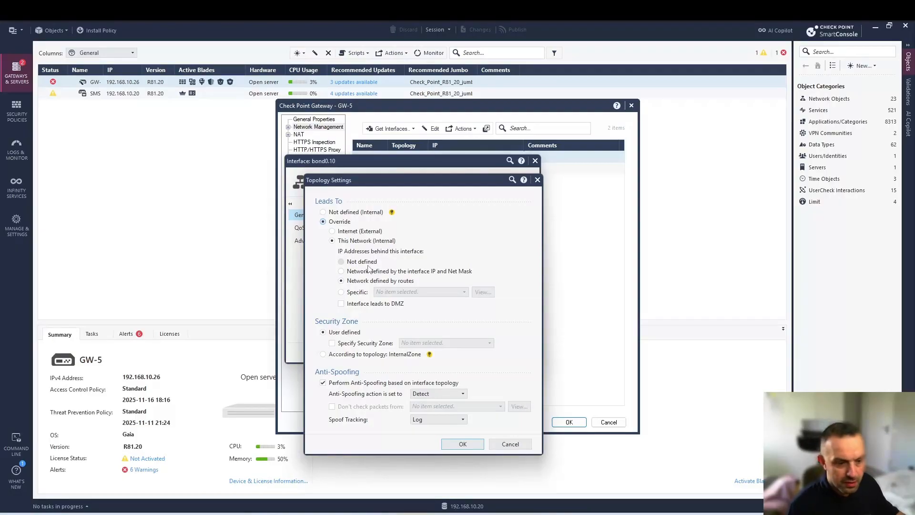
left_click(368, 265)
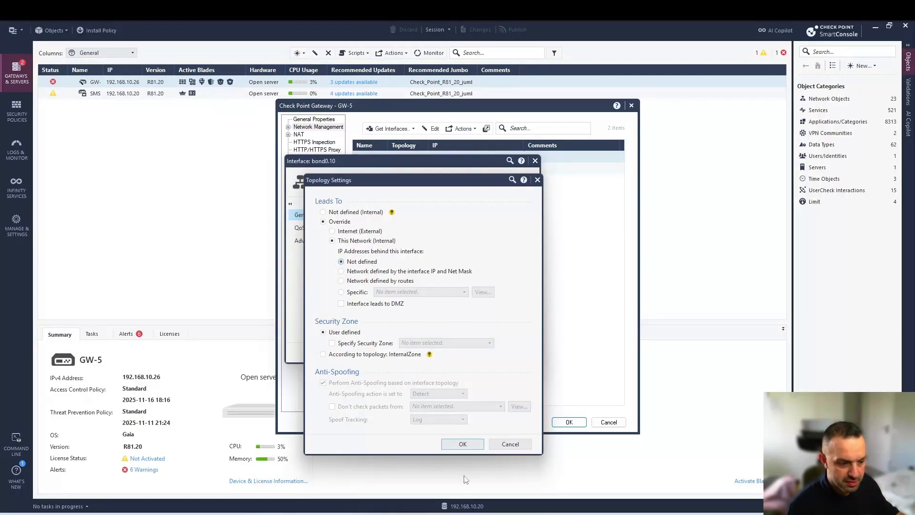
left_click(463, 444)
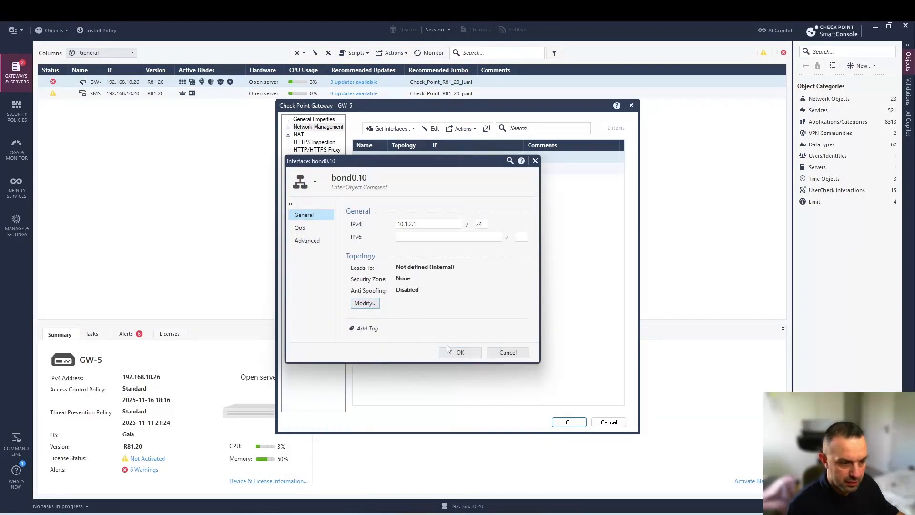
Save the bond0.10 and GW-5 changes and publish them through Publish & Install
left_click(455, 352)
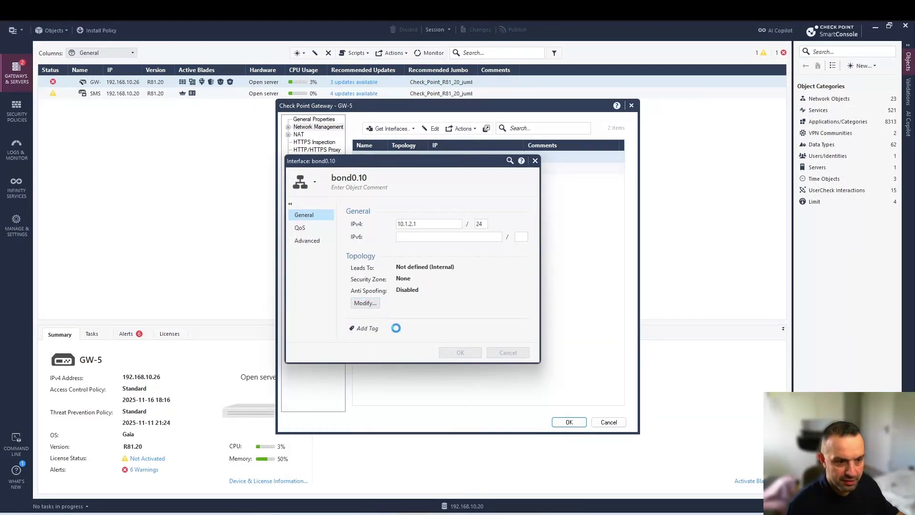
left_click(569, 422)
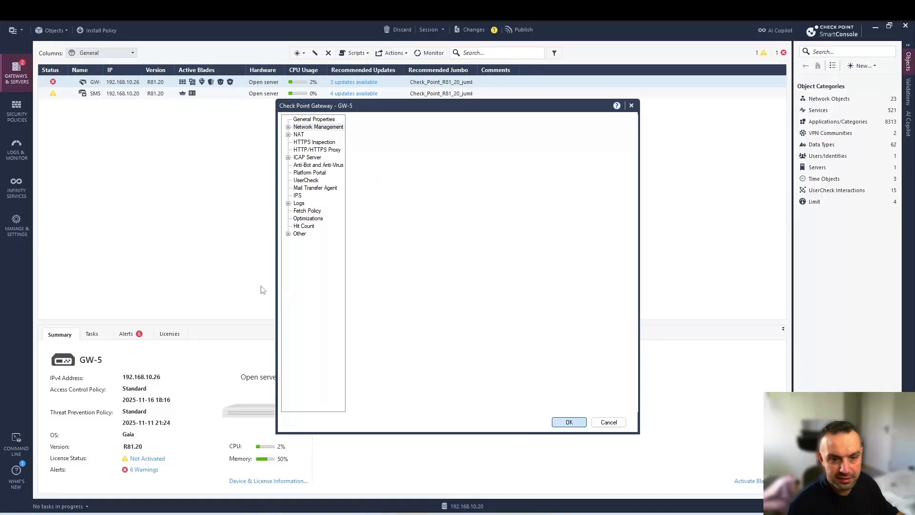
left_click(99, 29)
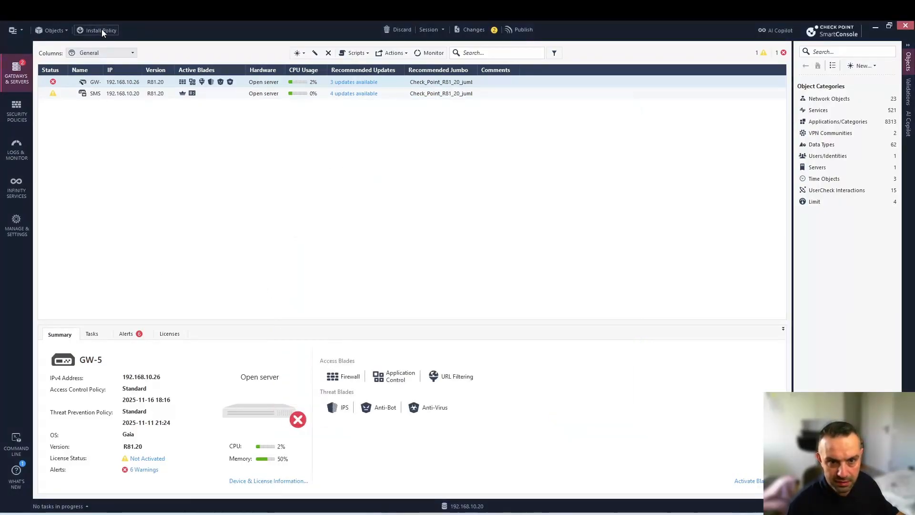
left_click(500, 328)
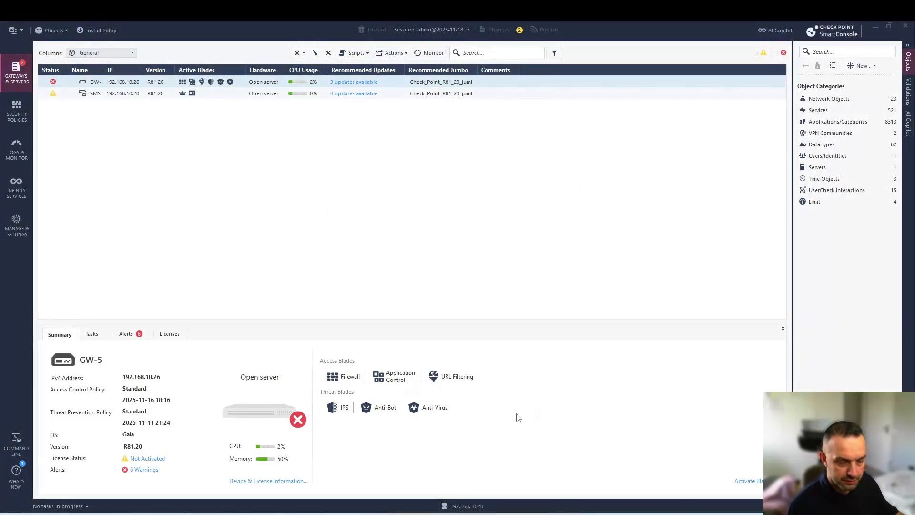
Install the Standard policy on GW-5 despite the license warning, then review and dismiss the bond0.10 topology failure
left_click(614, 401)
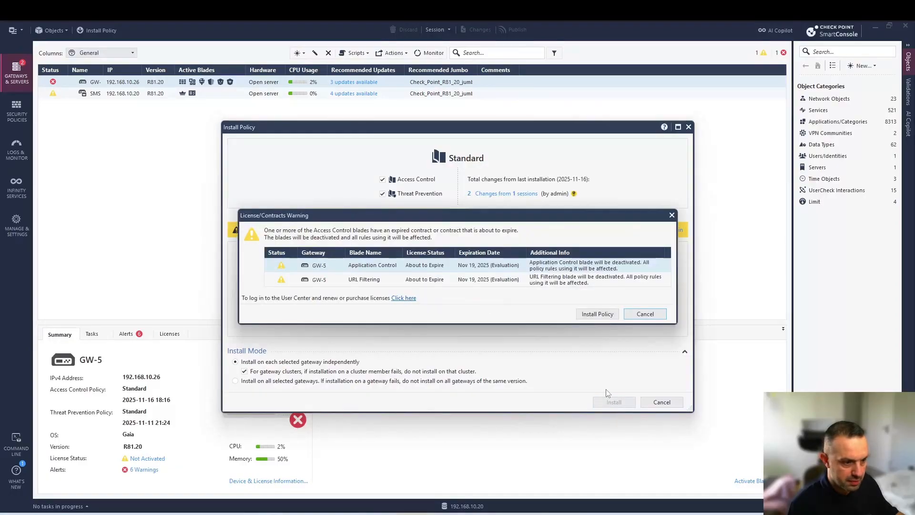
left_click(596, 314)
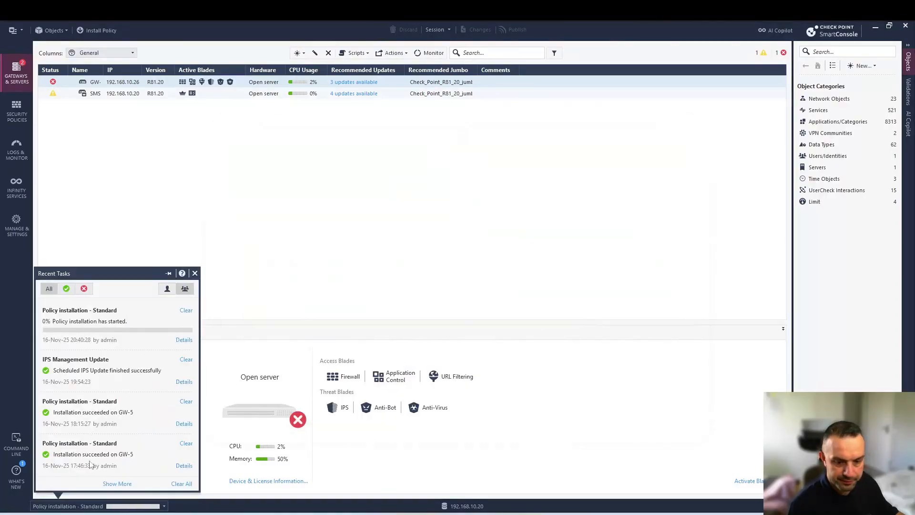
left_click(185, 341)
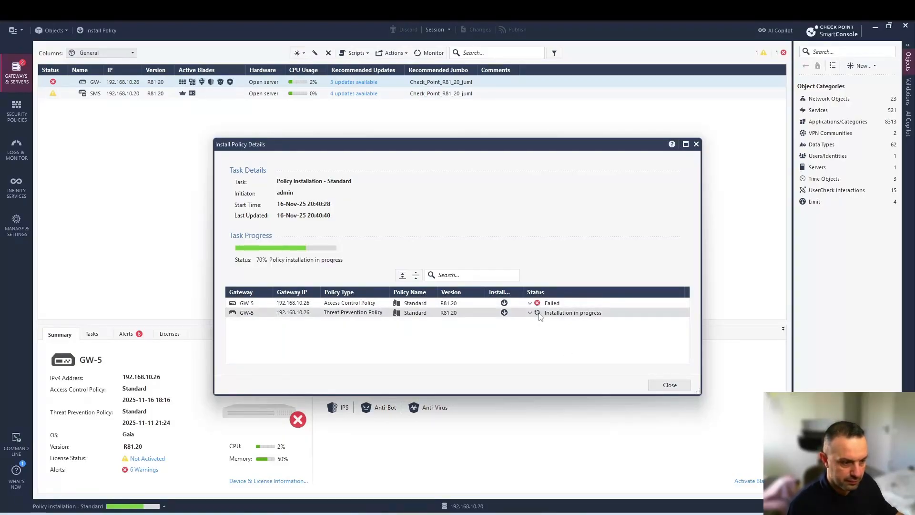
left_click(530, 303)
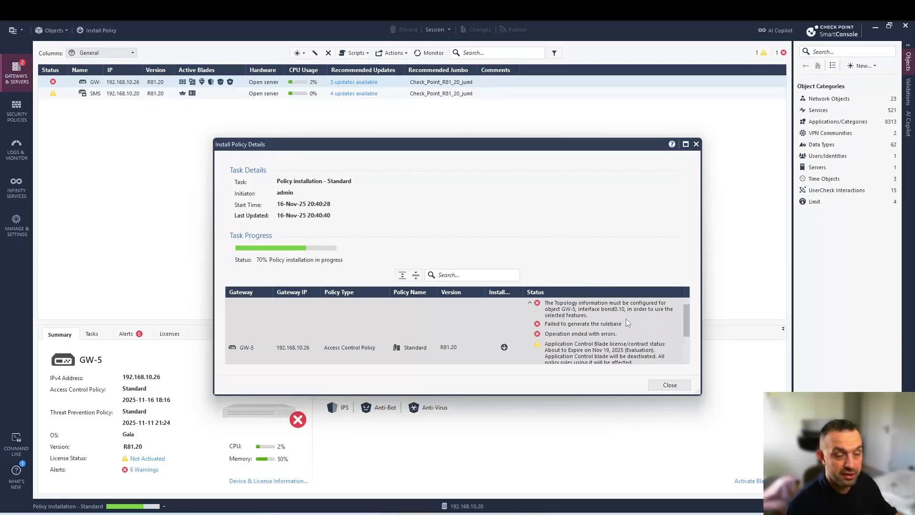
left_click(679, 386)
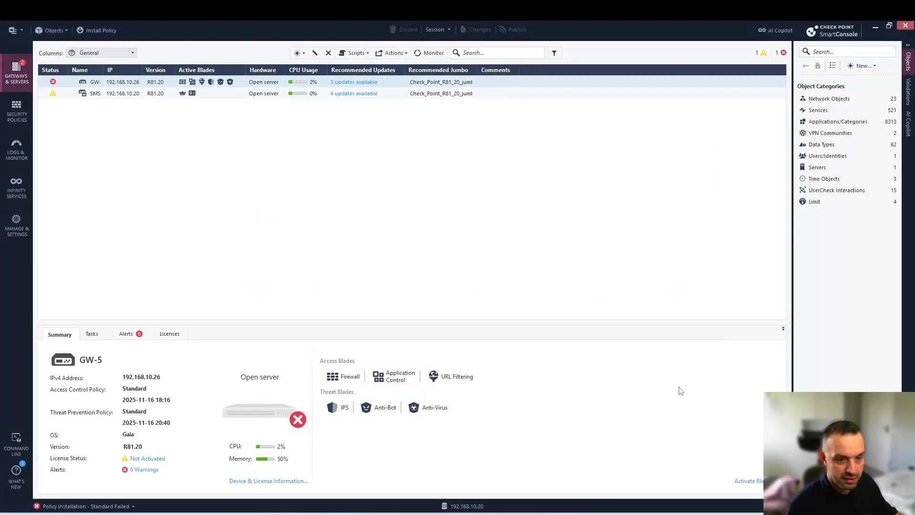
Reopen GW-5's bond0.10 interface from Network Management and bring up its topology settings
left_click(124, 83)
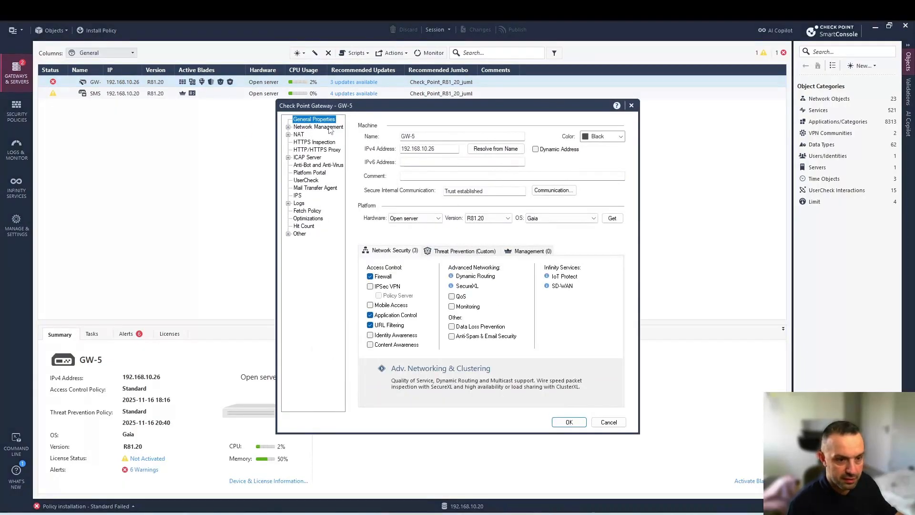
left_click(329, 128)
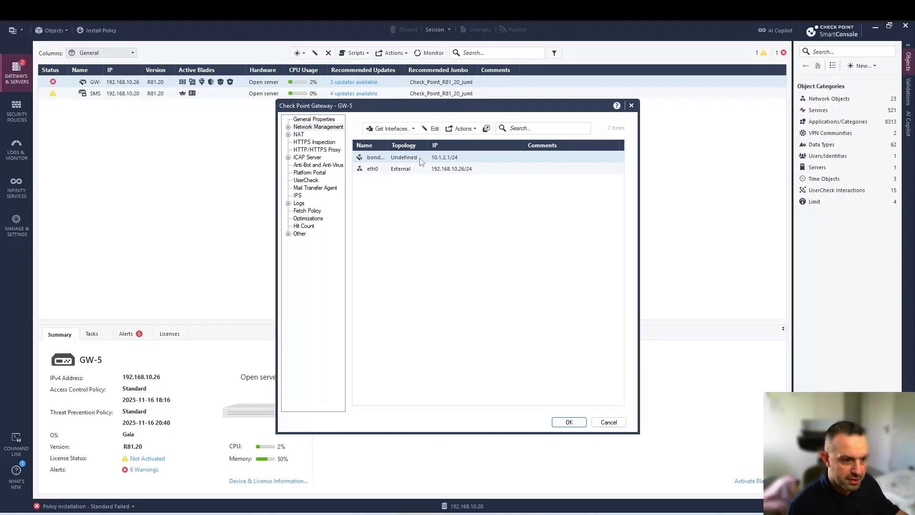
double_click(415, 162)
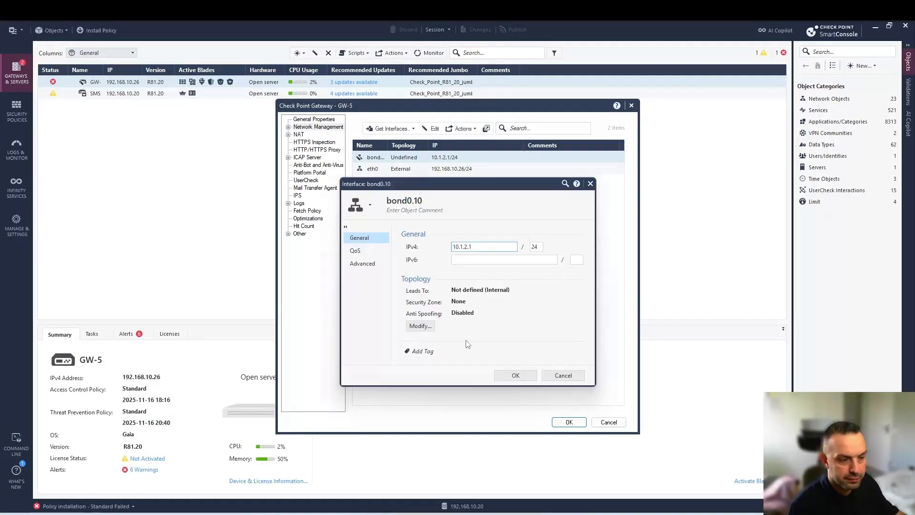
left_click(419, 325)
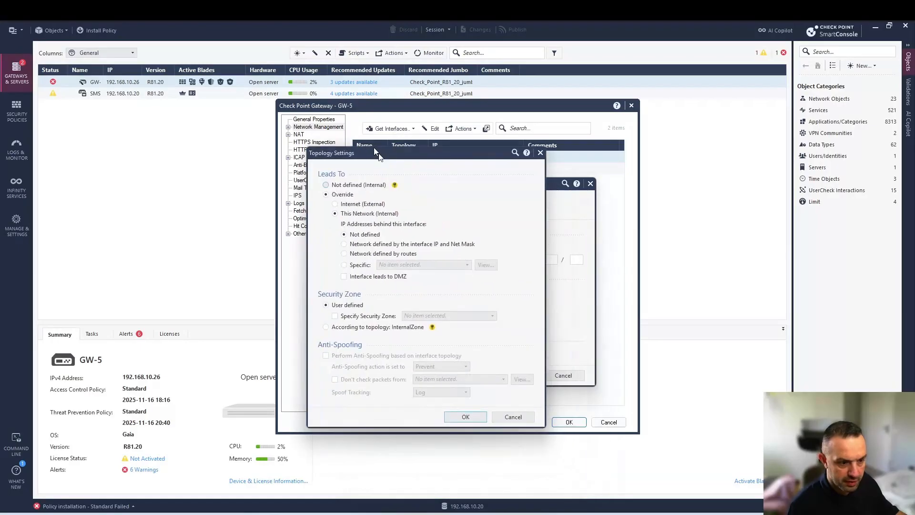
Set bond0.10's internal network to 'Network defined by routes', then cancel that change
left_click_drag(374, 149, 349, 123)
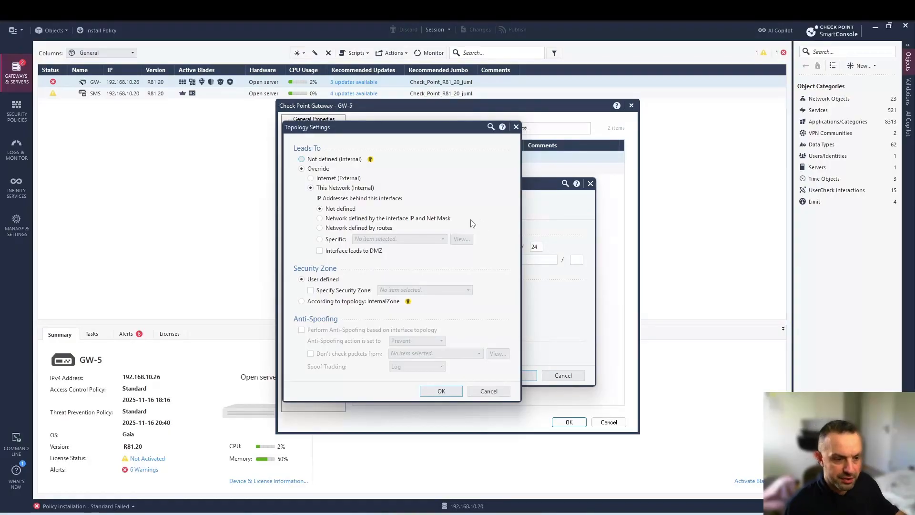
left_click(340, 228)
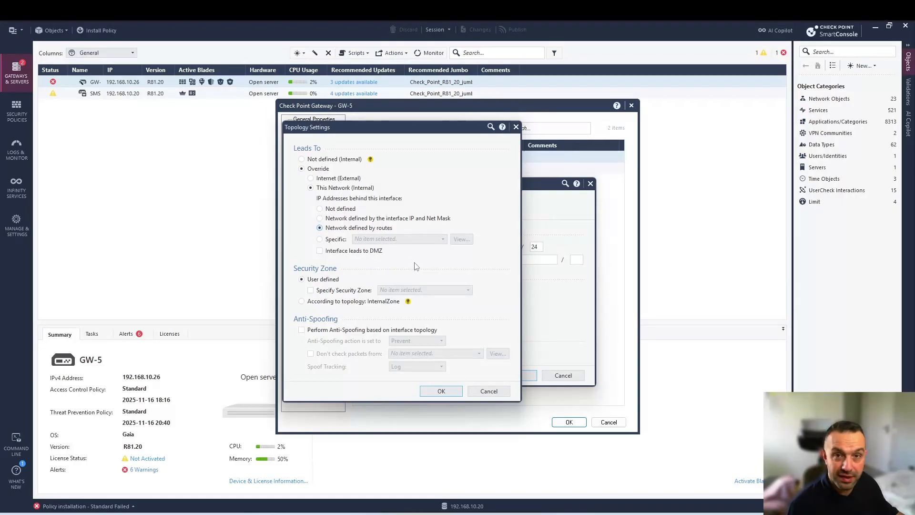
left_click(489, 391)
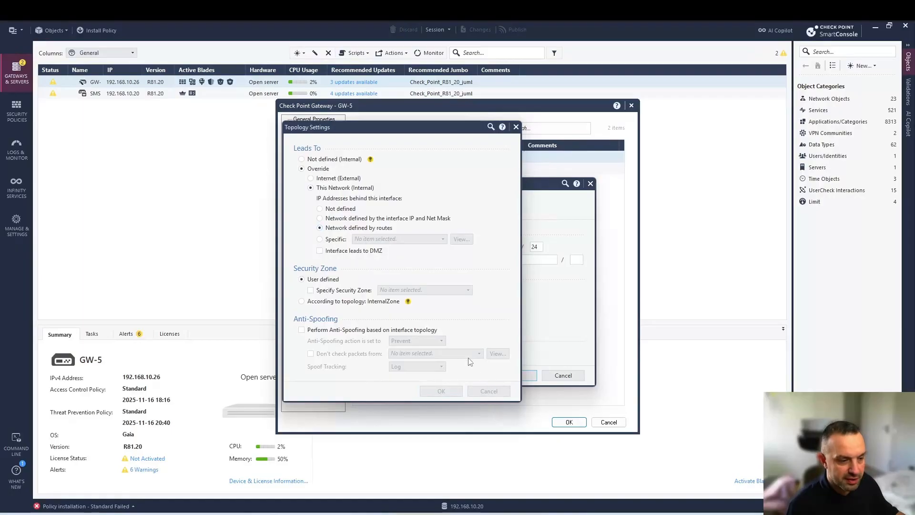
Confirm discarding the change, close bond0.10, and reopen its topology settings showing Not defined
left_click(492, 299)
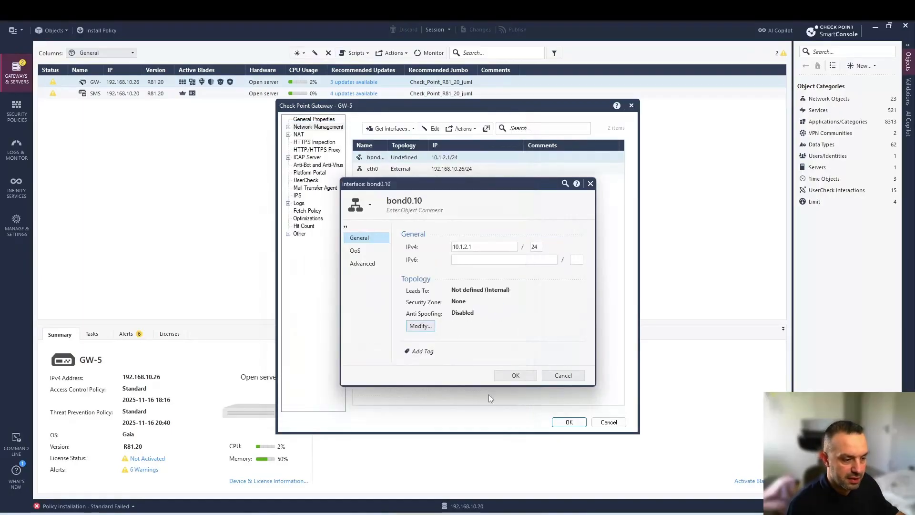
left_click(514, 375)
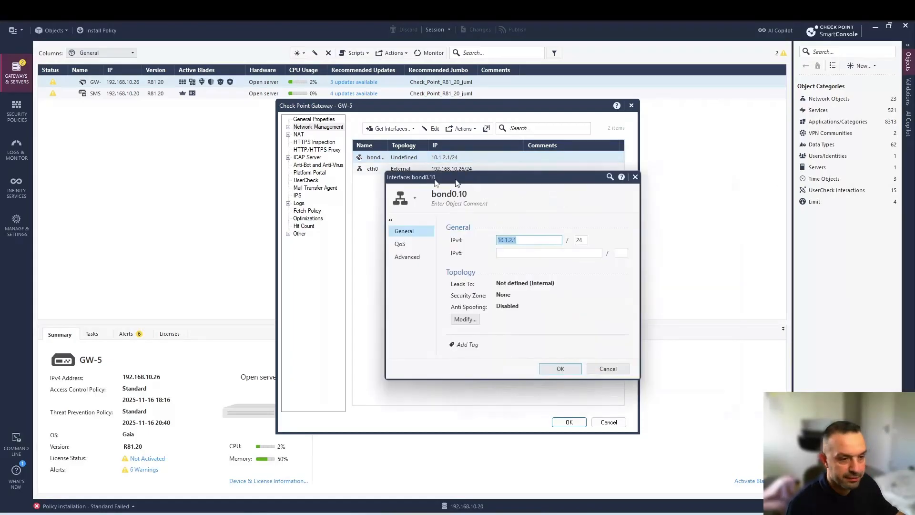
left_click(375, 280)
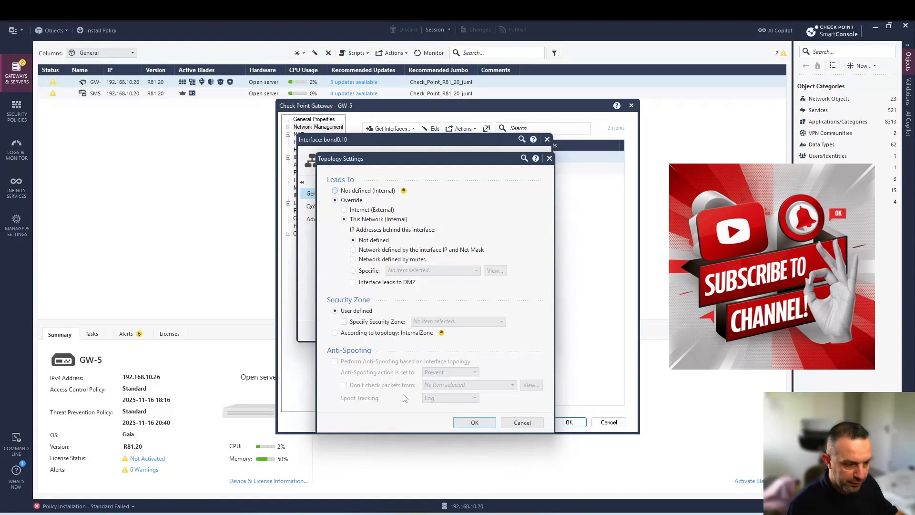
Cancel bond0.10's topology settings and interface dialog, returning to GW-5's interface list unchanged
left_click(522, 423)
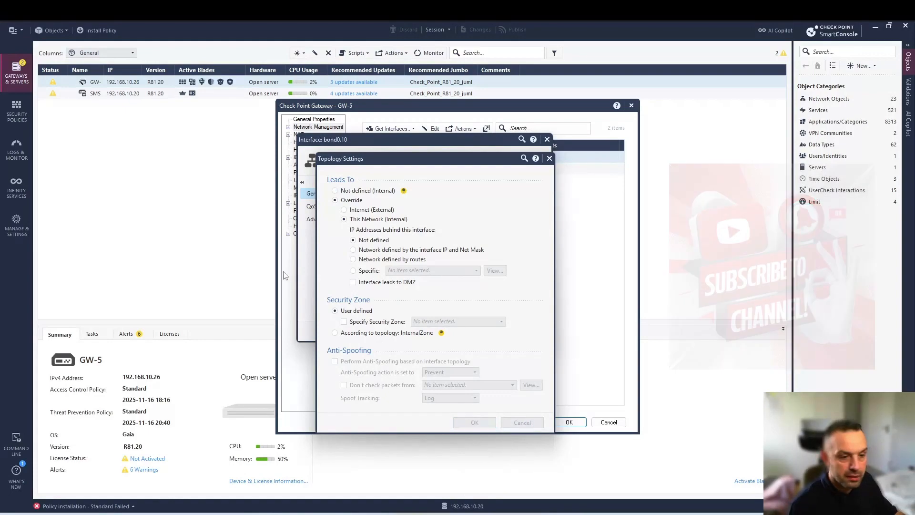
left_click(520, 331)
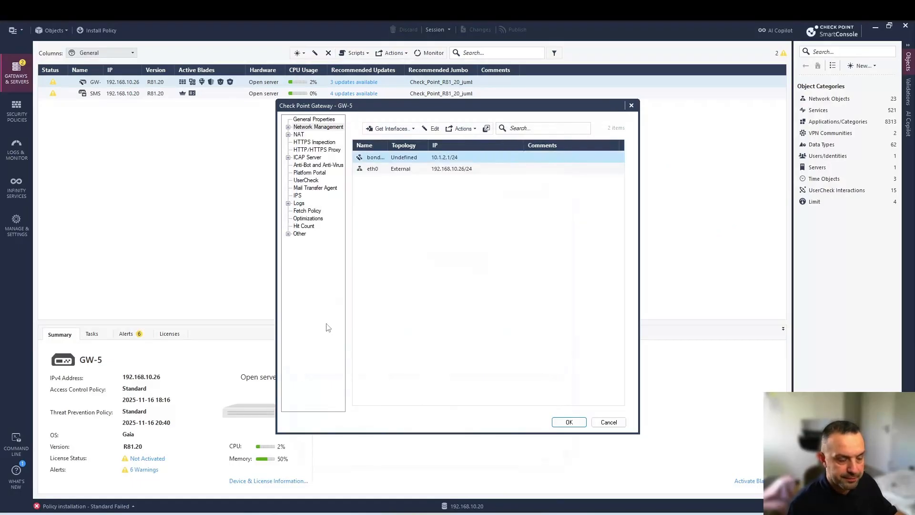
Retry bond0.10's Settings page, dismiss the 'Unable to load page' error, and reopen its topology through Modify
left_click(400, 171)
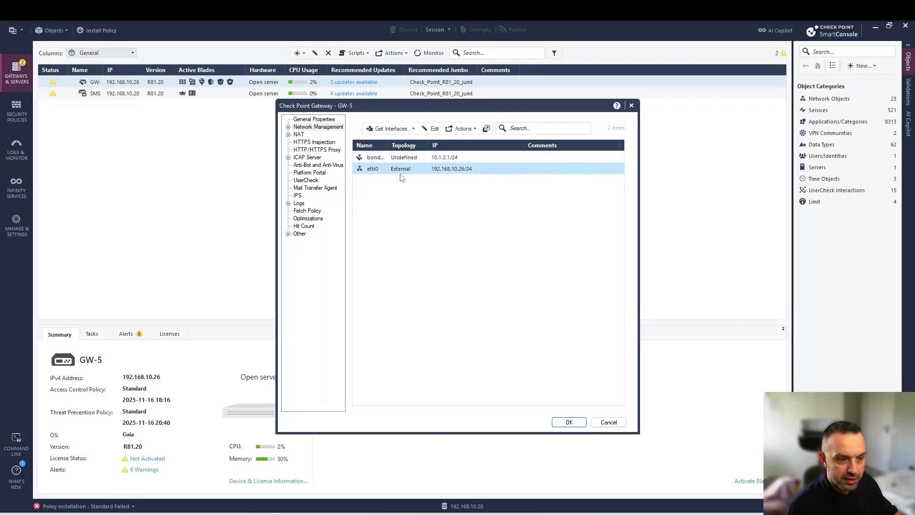
left_click(400, 158)
left_click(464, 129)
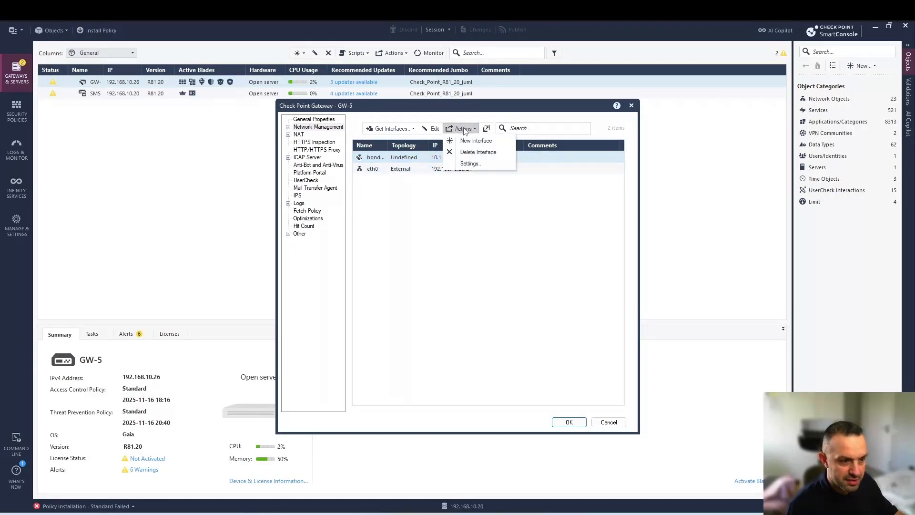
left_click(464, 163)
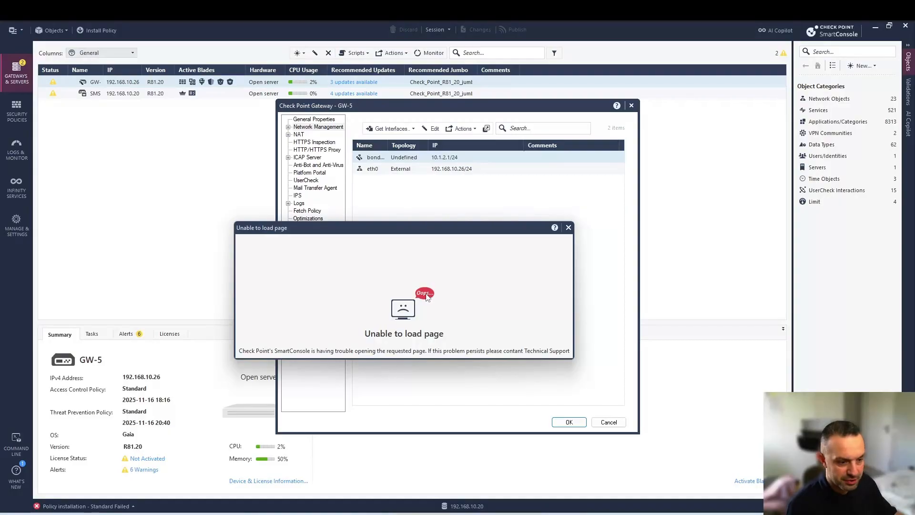
left_click(569, 229)
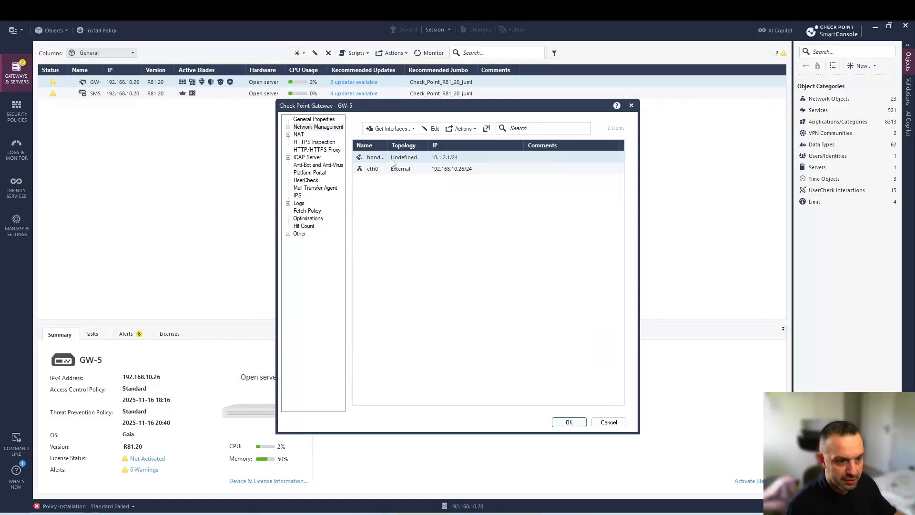
left_click(393, 156)
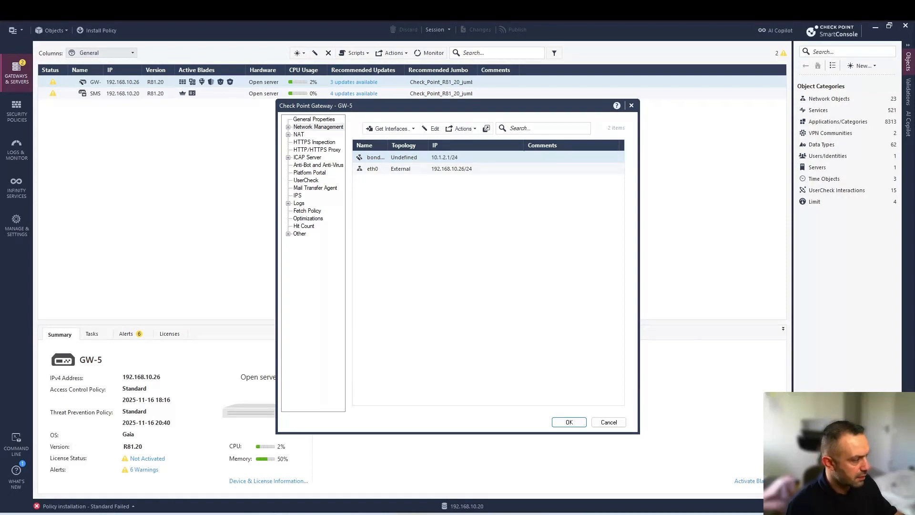
left_click(383, 300)
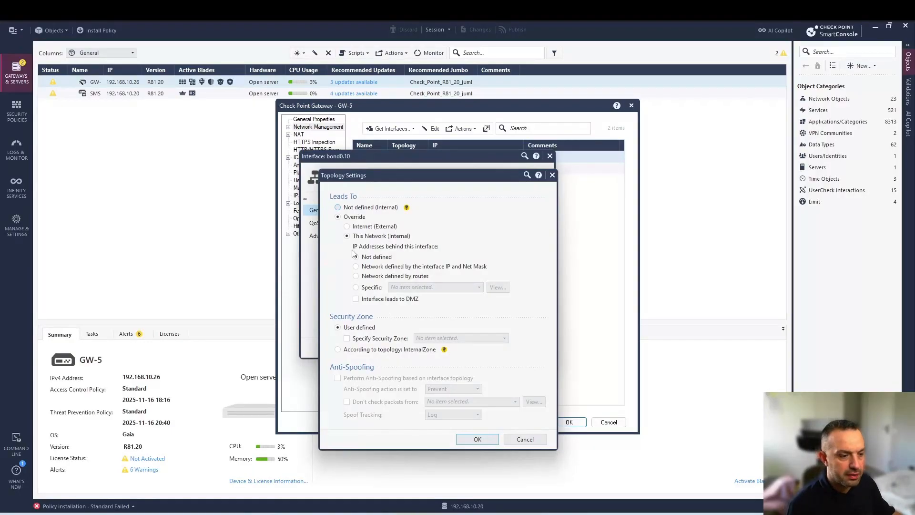
Bring the EVE-NG lab topology page in the browser to the front
left_click(240, 514)
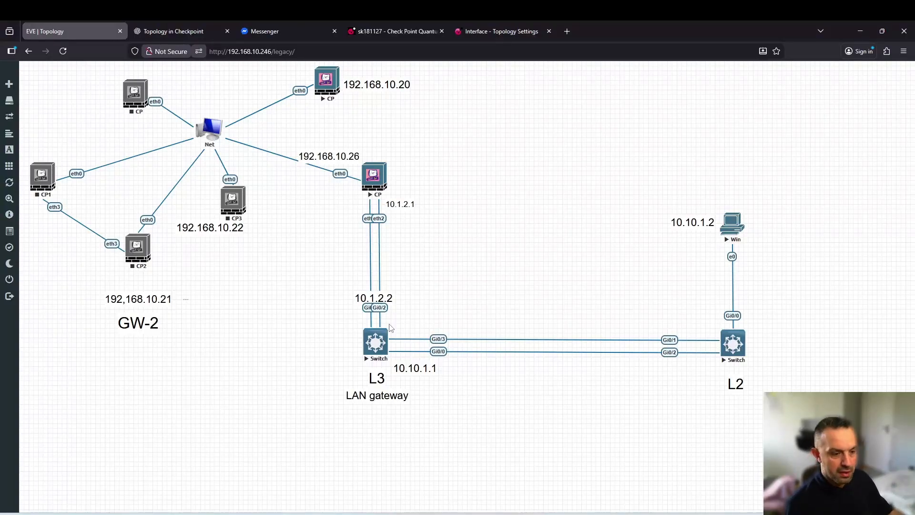
Open one console to the L3 switch, close the duplicate PuTTY window, and centre and enlarge it
left_click(381, 343)
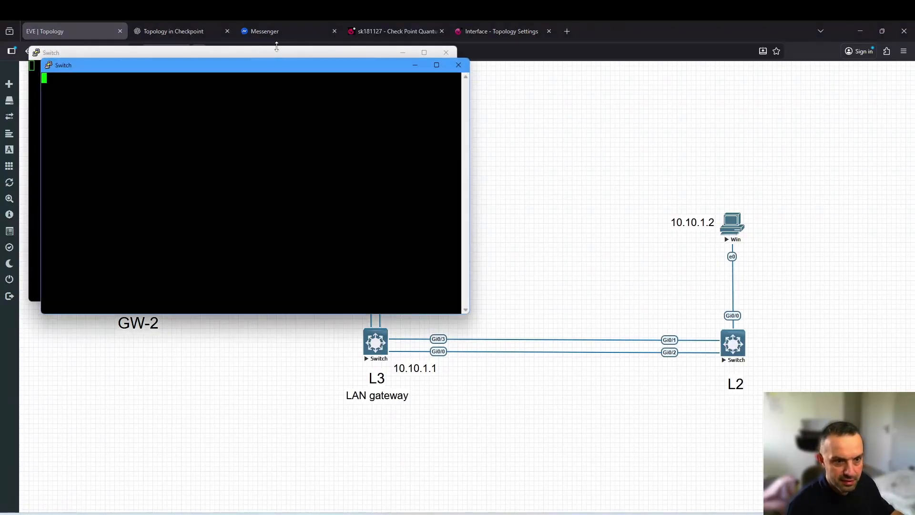
left_click(458, 65)
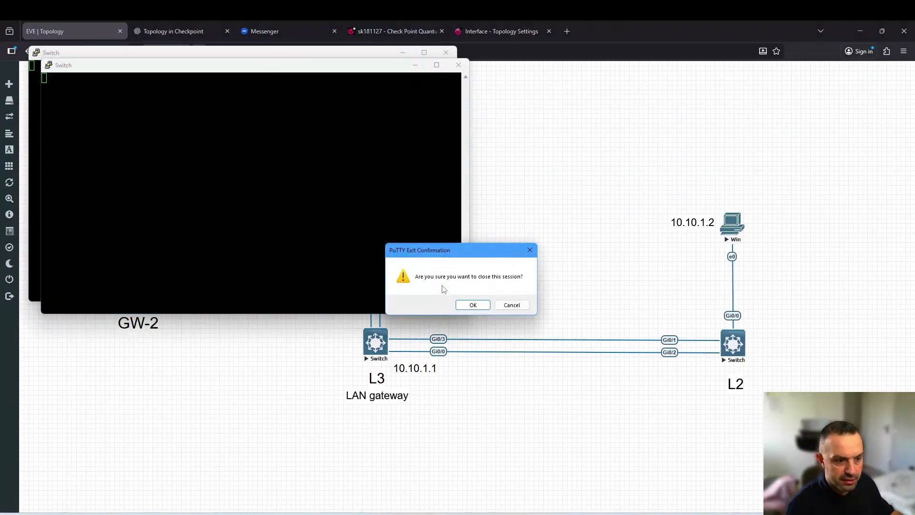
left_click(473, 305)
left_click_drag(302, 57, 387, 130)
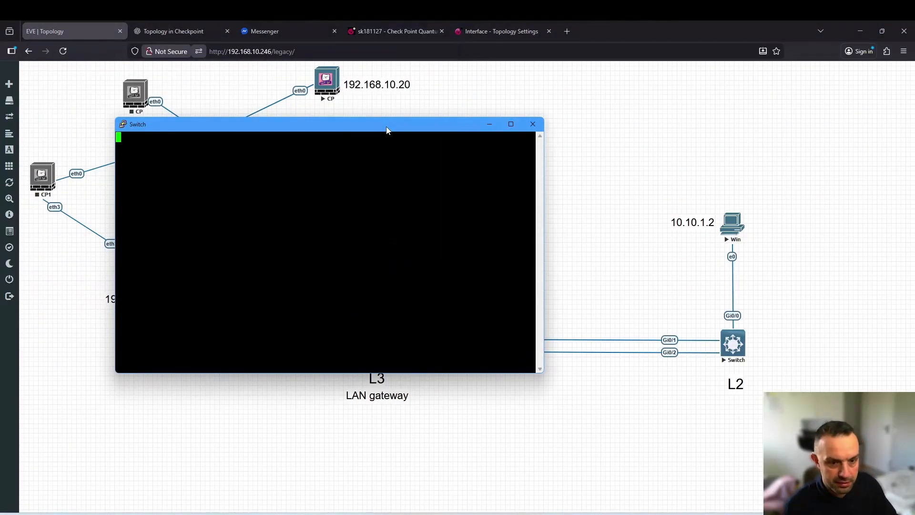
left_click_drag(386, 123, 384, 131)
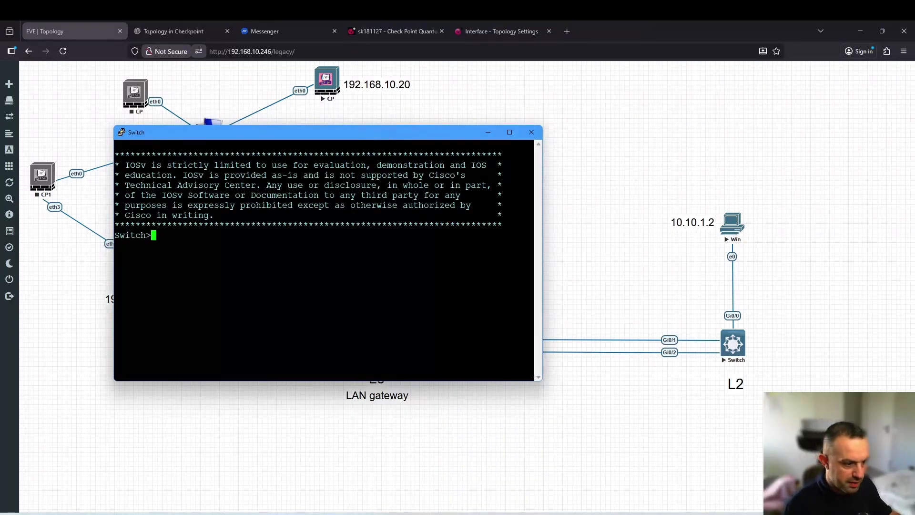
left_click_drag(541, 380, 684, 455)
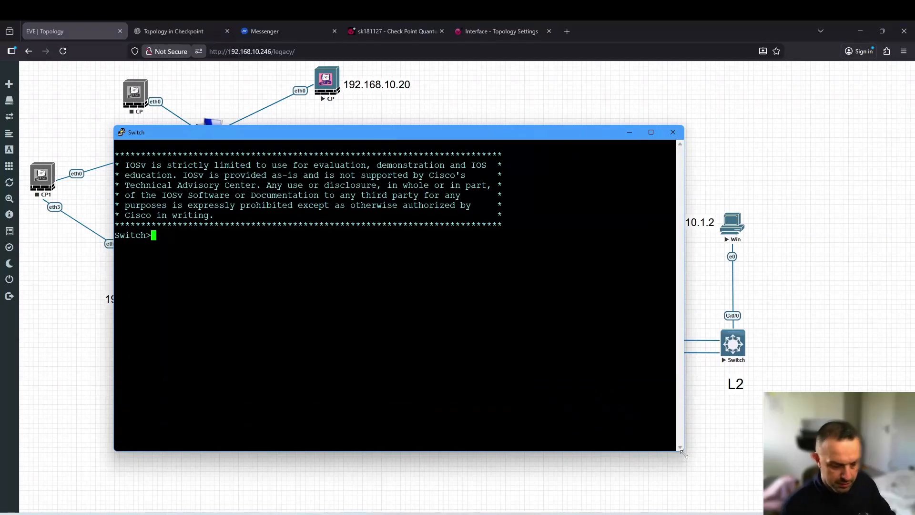
Enter privileged and configuration mode on the L3 switch and list its VLANs with 'do show vlan brief'
type("en")
key("Return")
type("conf")
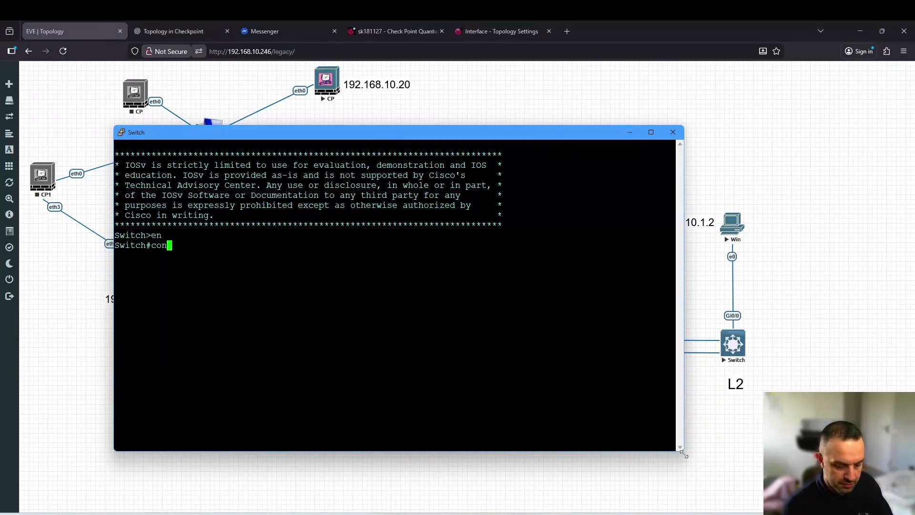
key("Return")
type("inter")
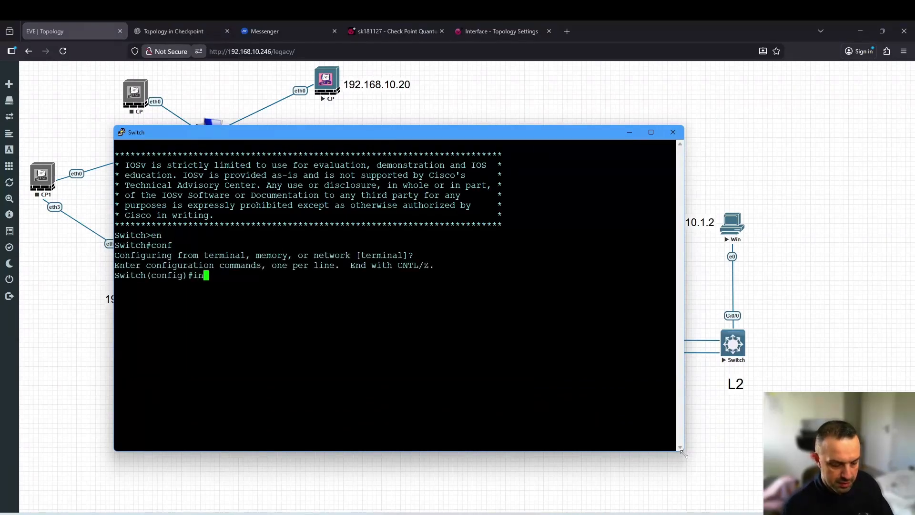
key("Tab")
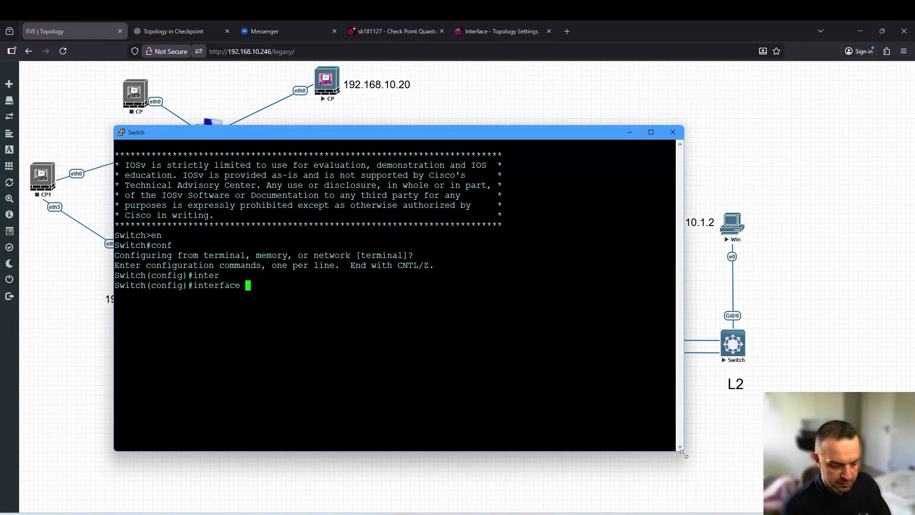
key("BackSpace")
key("BackSpace")
key("BackSpace")
key("BackSpace")
key("BackSpace")
key("BackSpace")
key("BackSpace")
key("BackSpace")
key("BackSpace")
key("BackSpace")
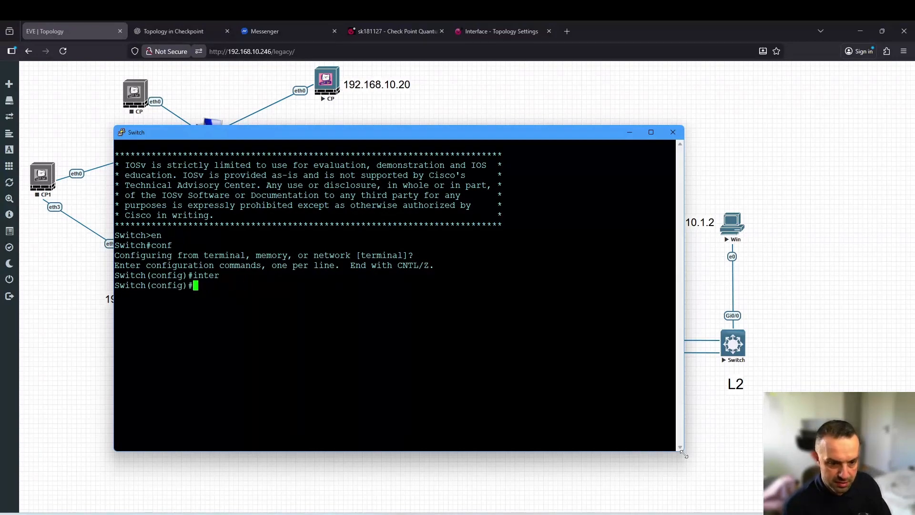
type("do")
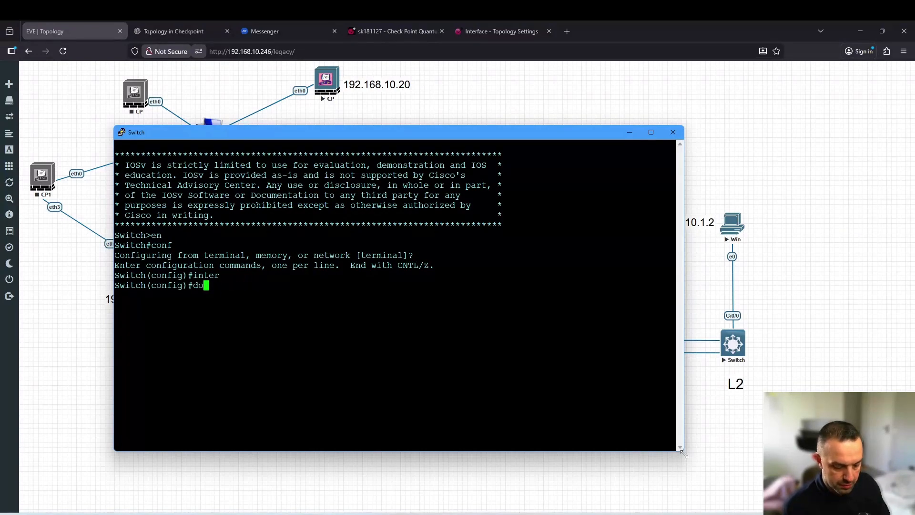
type(" show ")
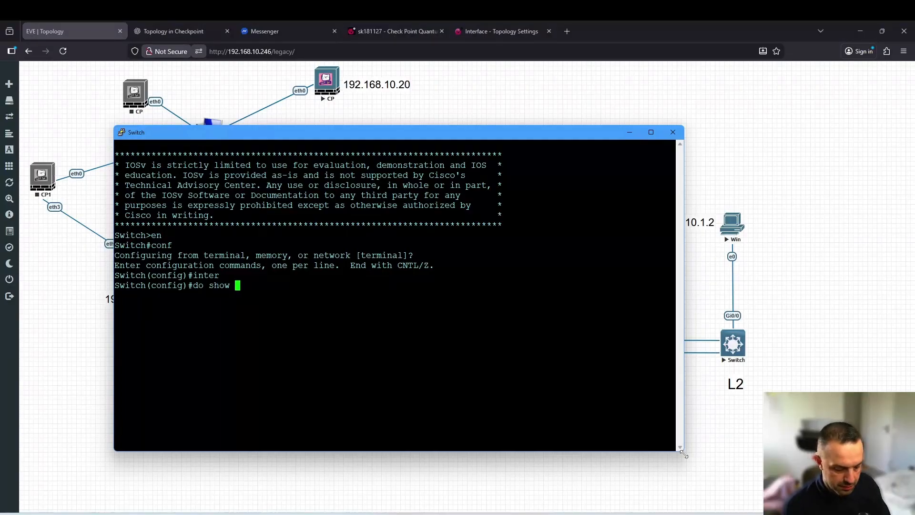
type("vl b")
key("Return")
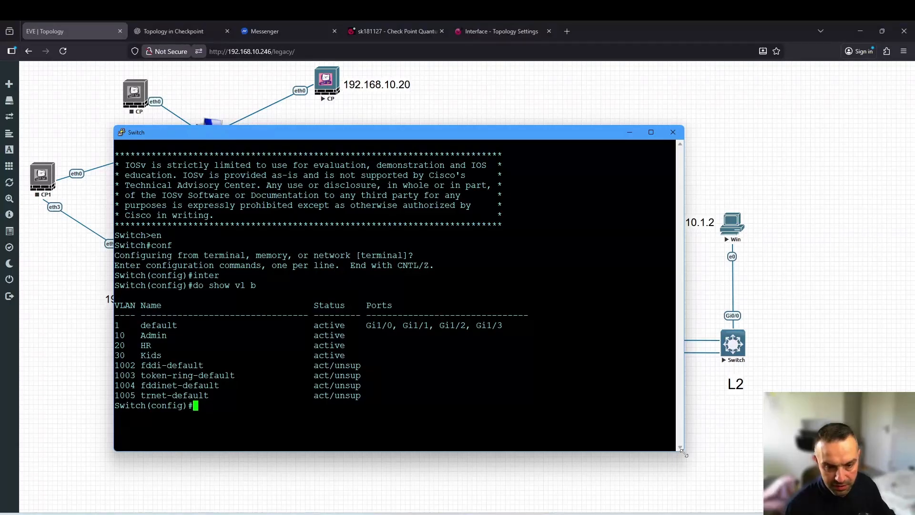
Create VLAN 40 with the name test
type("vlB'")
key("Tab")
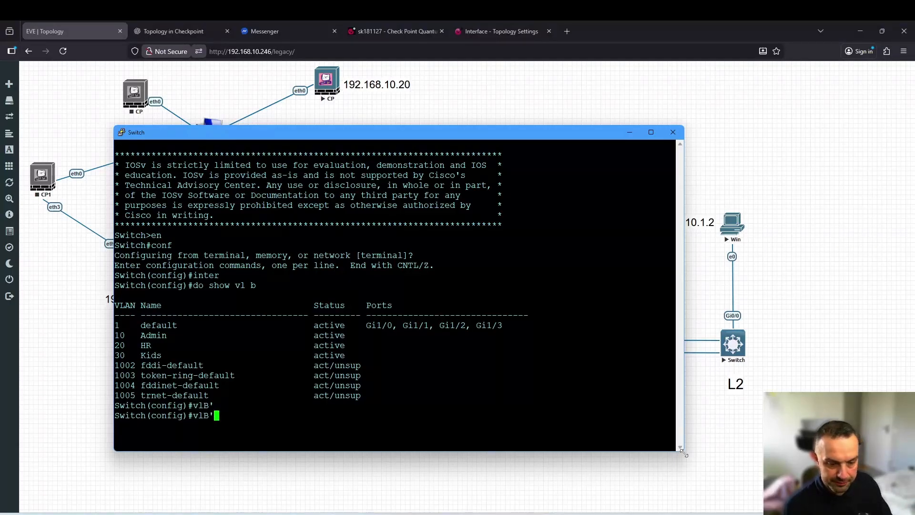
key("BackSpace")
key("BackSpace")
key("BackSpace")
key("Tab")
type("l")
key("Tab")
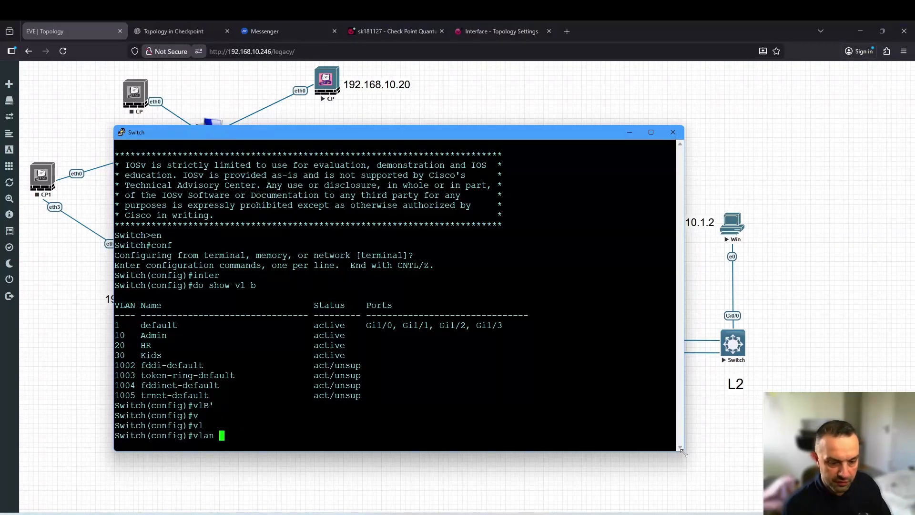
type("40")
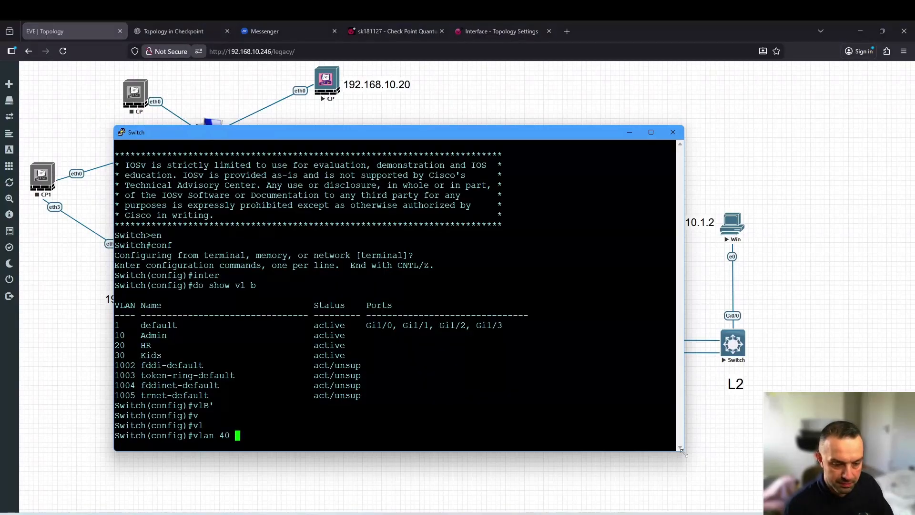
key("Return")
type("na")
key("Tab")
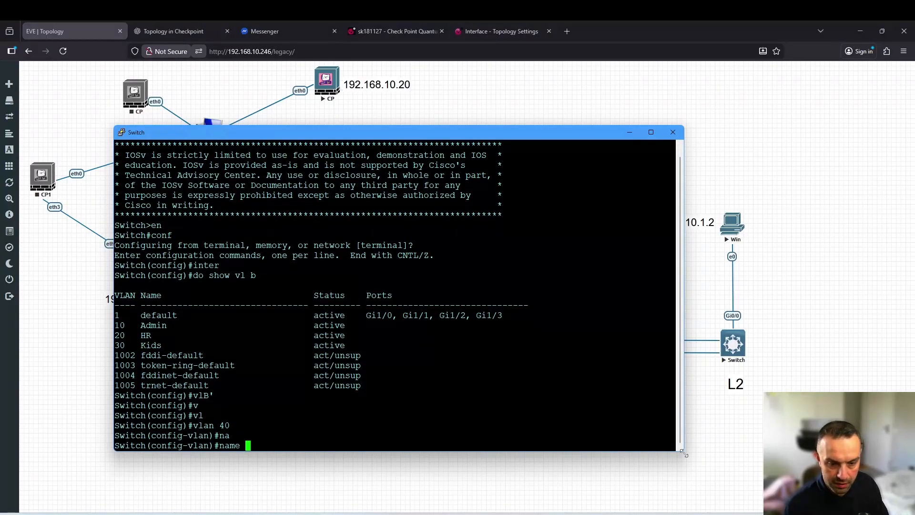
type("test")
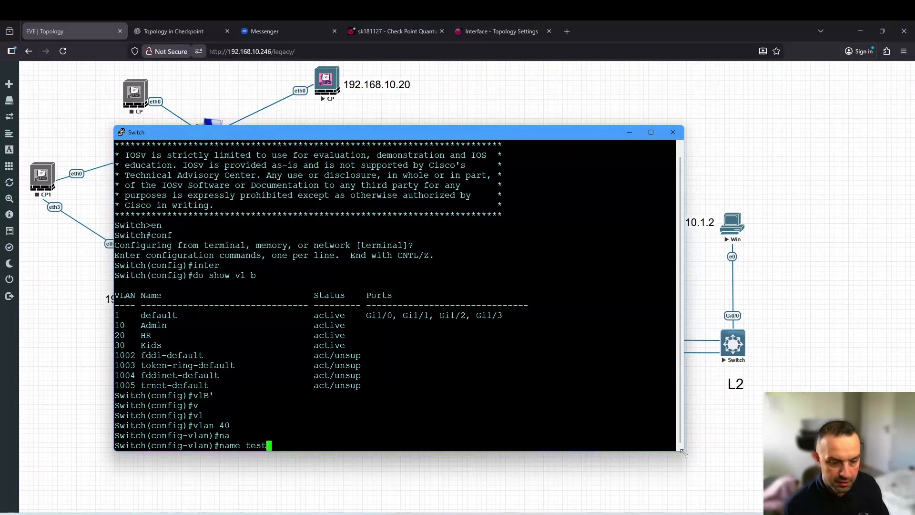
key("Return")
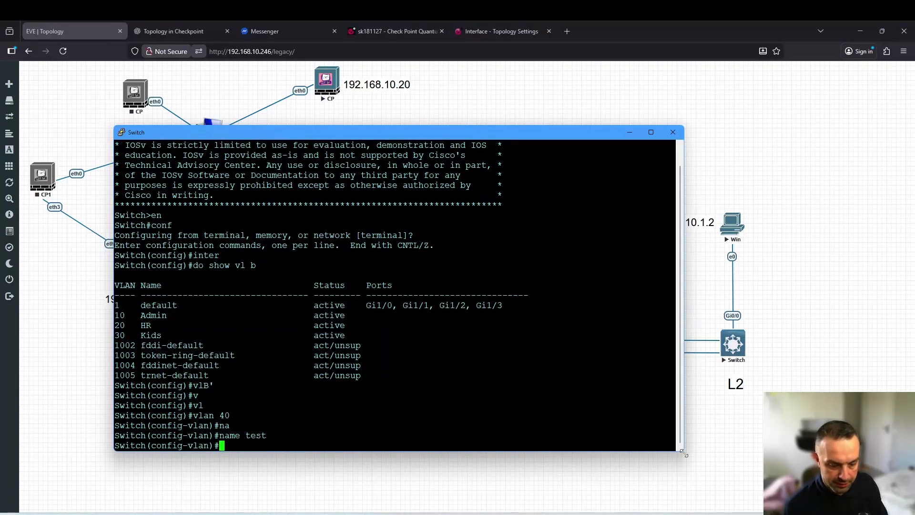
type("exit")
key("Return")
Assign 192.168.20.1 255.255.255.0 to interface Vlan40
type("in")
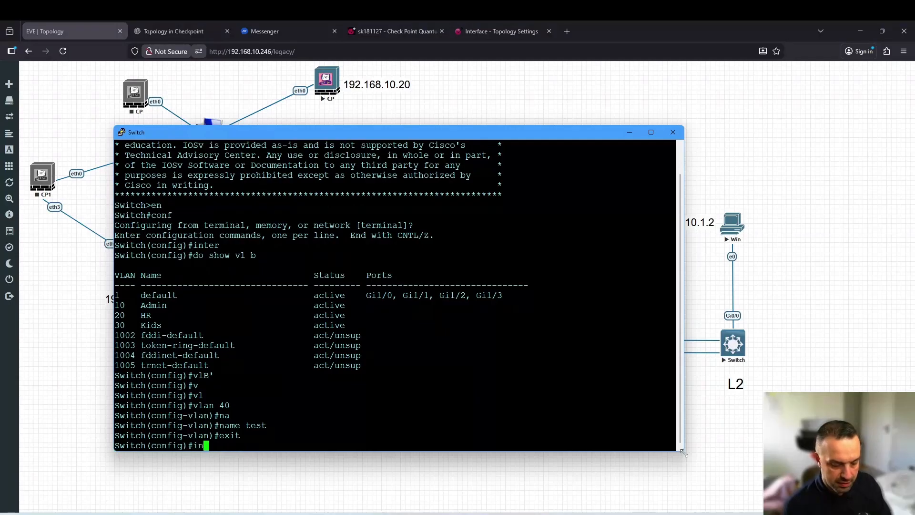
type("ter")
key("Tab")
type("vl")
key("Tab")
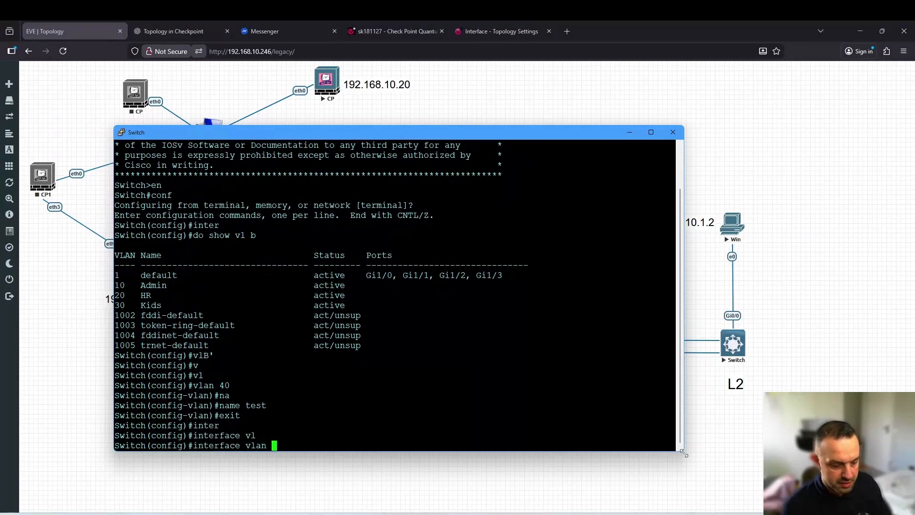
type("40")
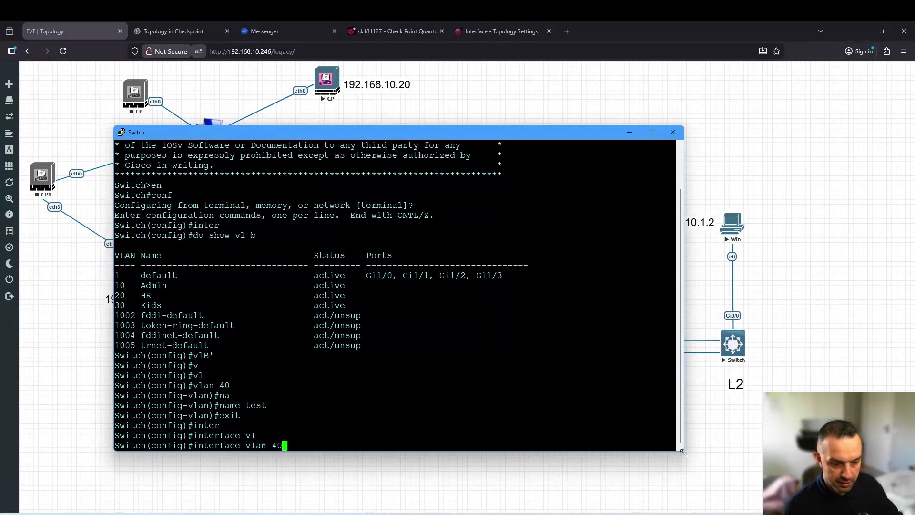
key("Return")
type("ip")
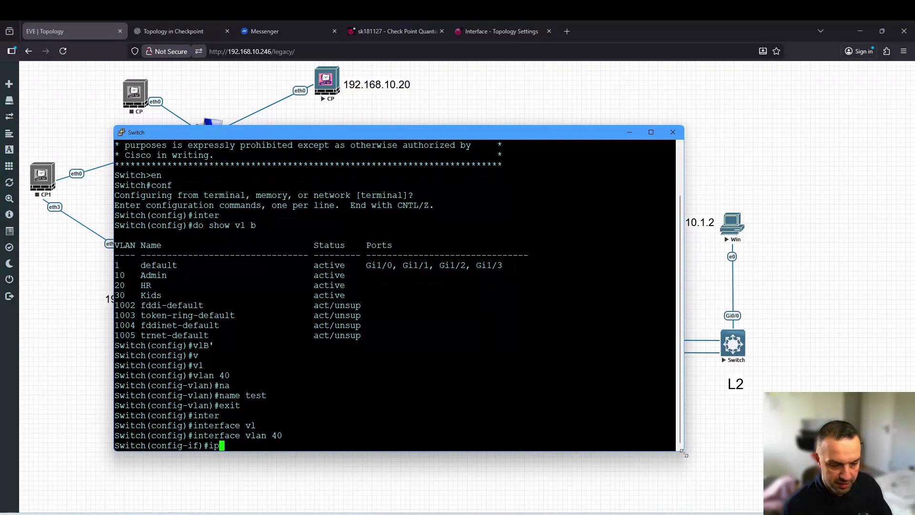
type(" add")
key("Tab")
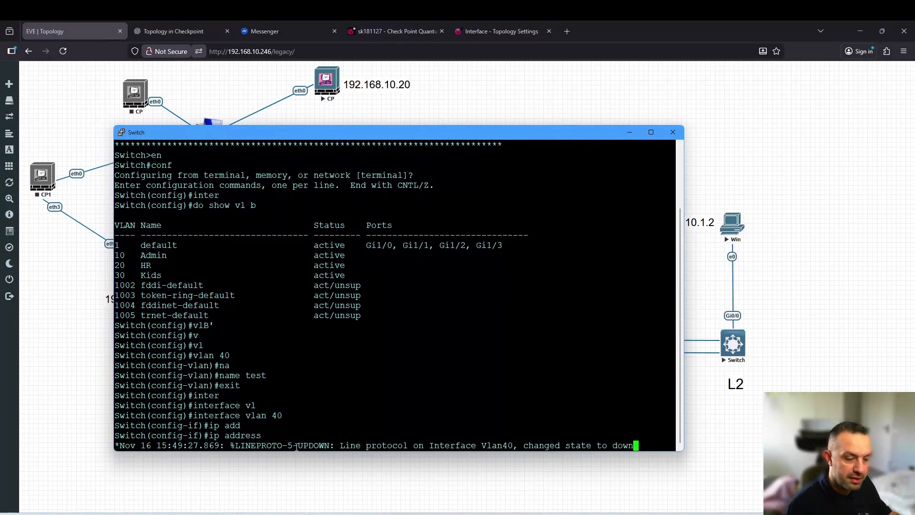
left_click(759, 263)
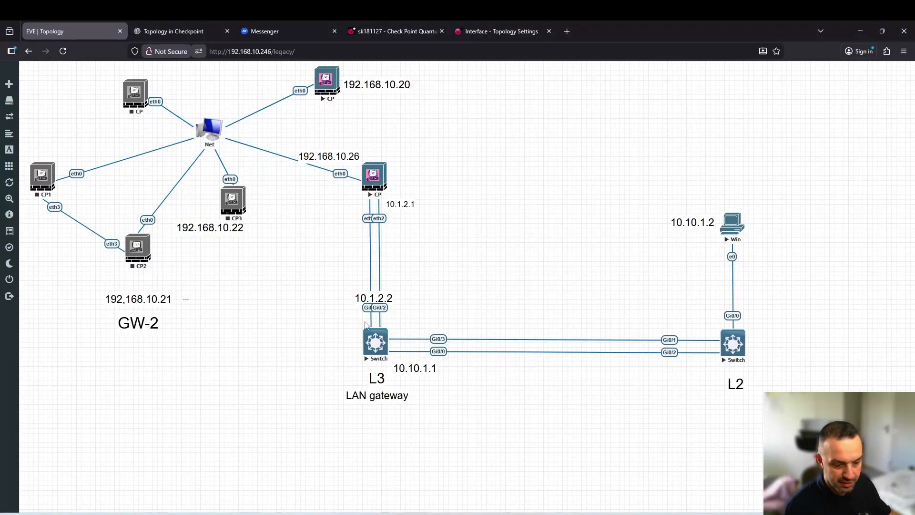
key("alt+Tab")
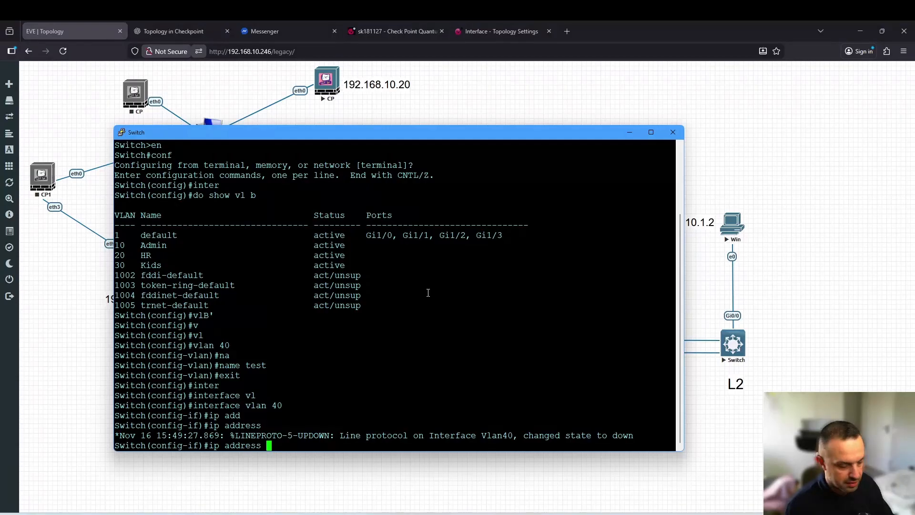
type("192.1")
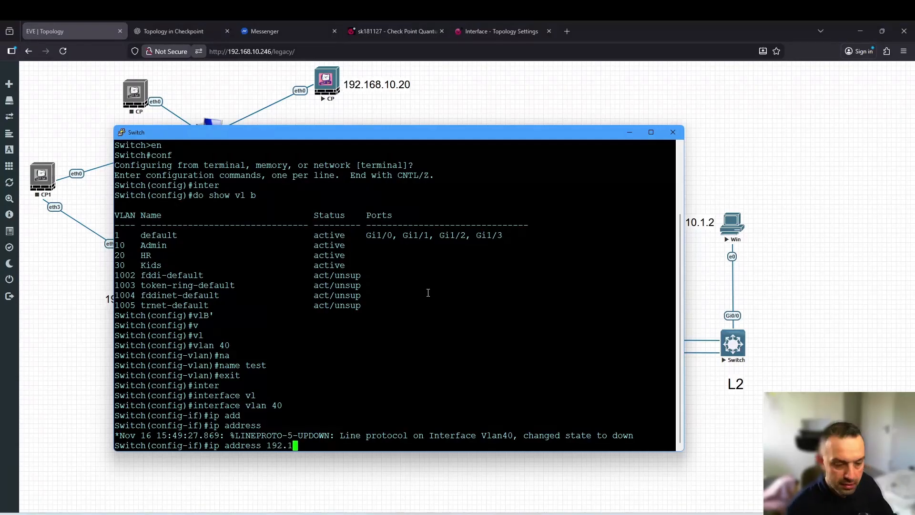
type("68.")
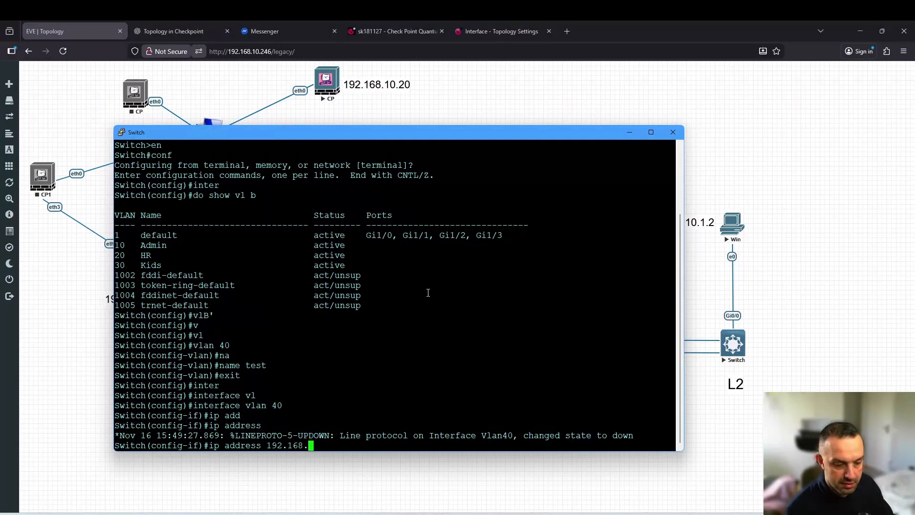
type("20.")
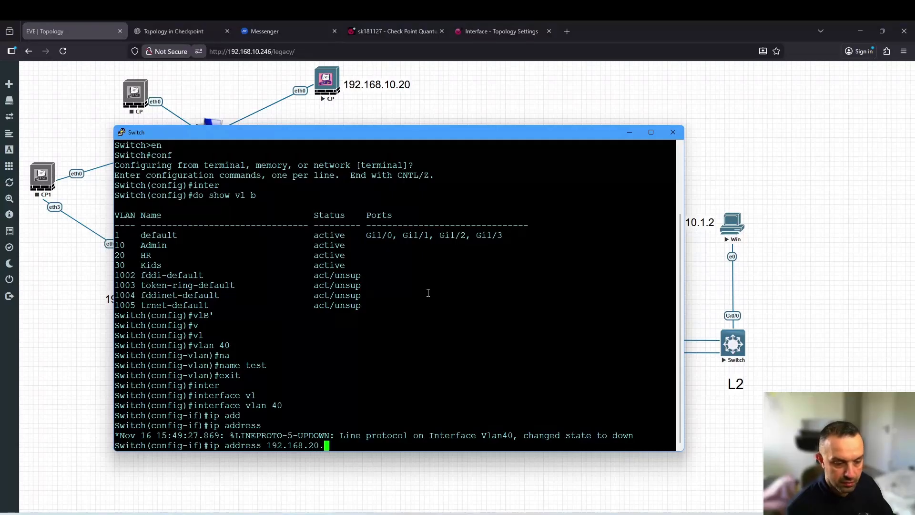
type("1 255.255")
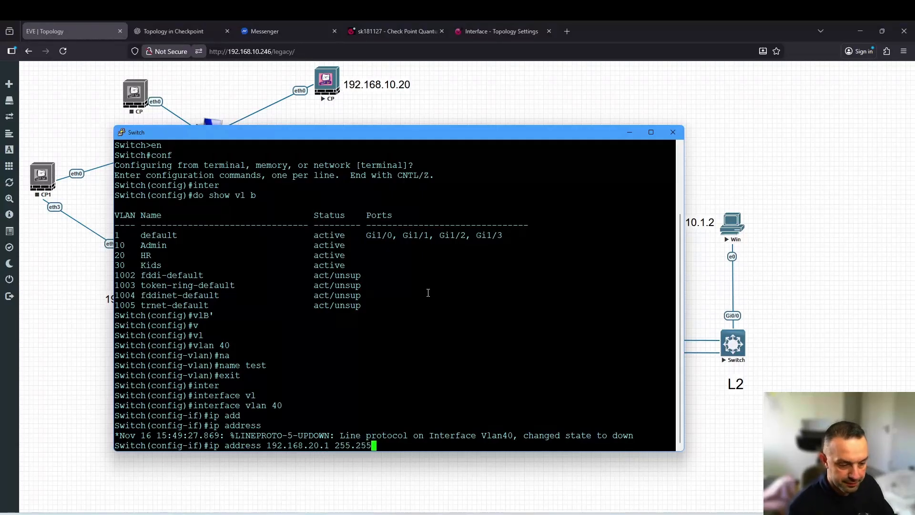
type(".255.0")
key("Return")
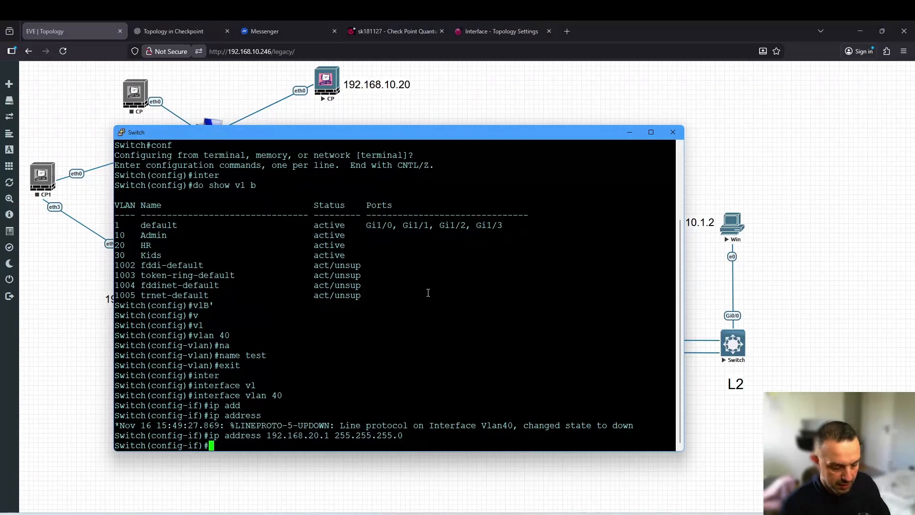
Enable Vlan40 with no shutdown, verify it with 'show ip int brief', and save with wr
type("no sh")
key("Tab")
key("Return")
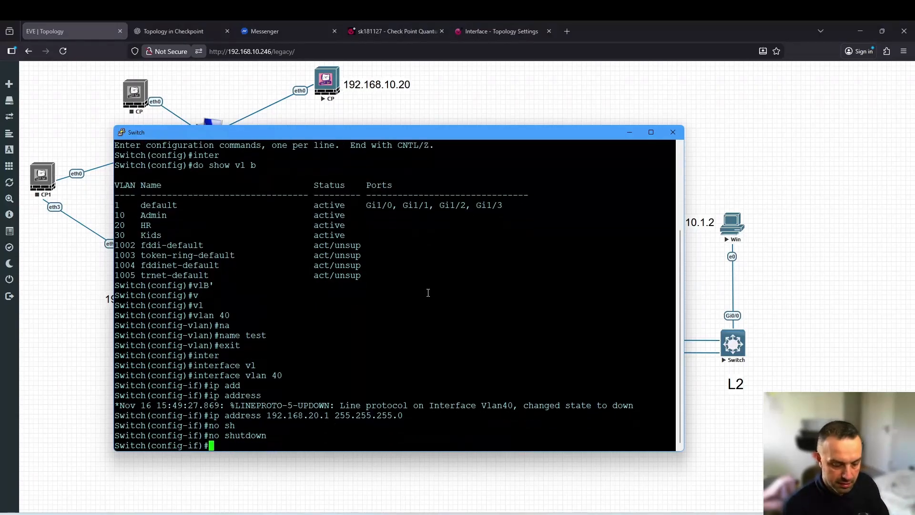
type("end")
key("Return")
key("Return")
key("Return")
type("sh ip")
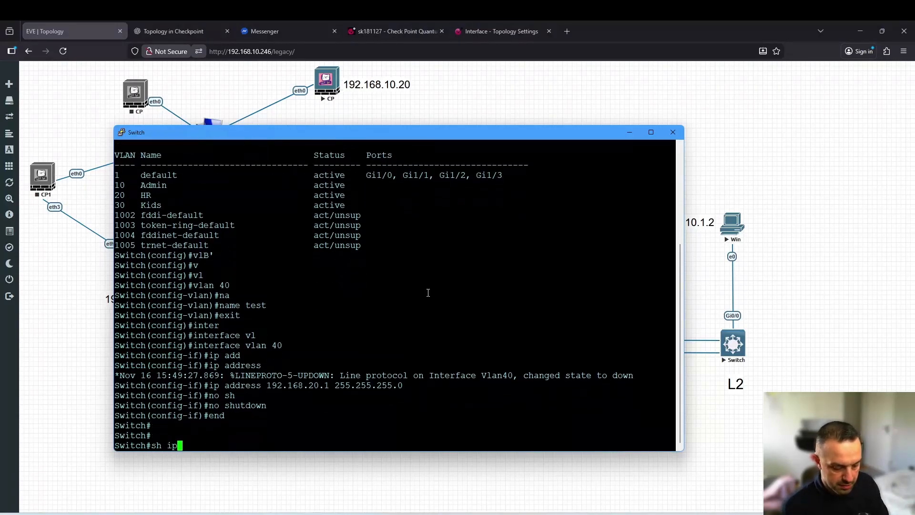
type(" int b")
key("Return")
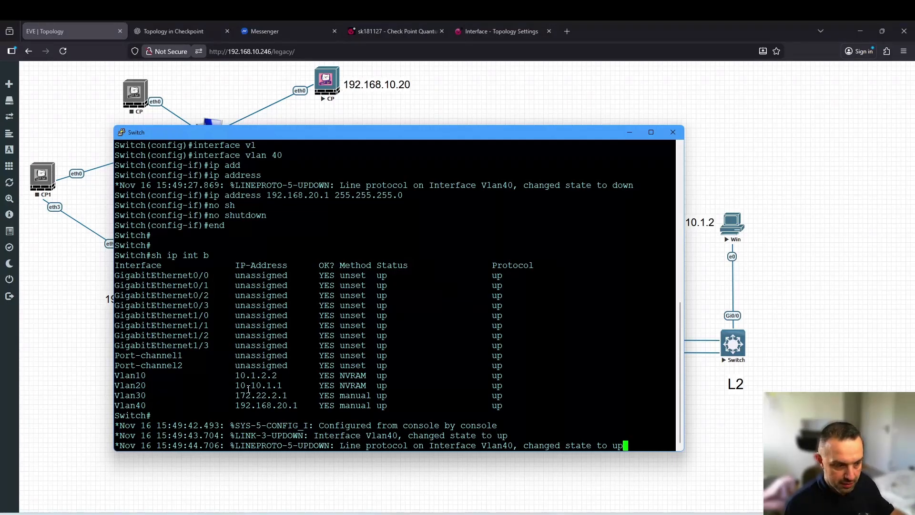
key("Return")
key("Return")
key("Return")
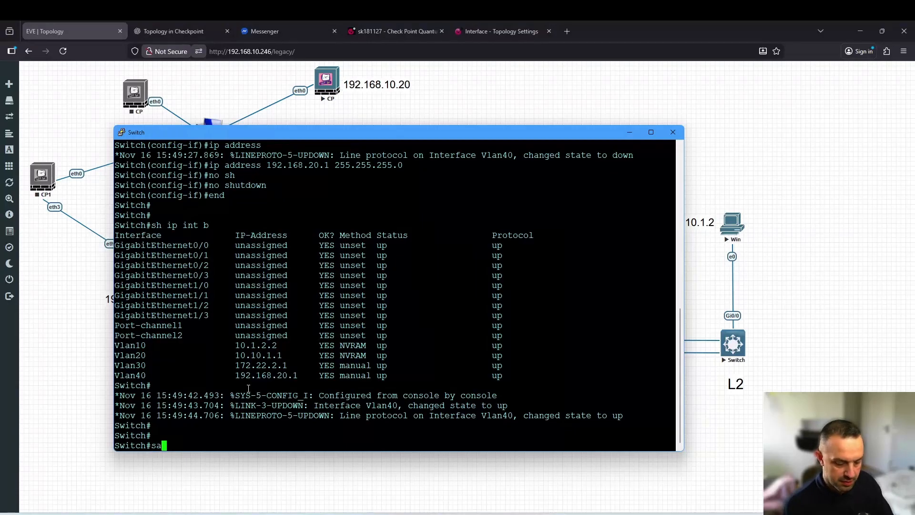
type("wr")
key("Return")
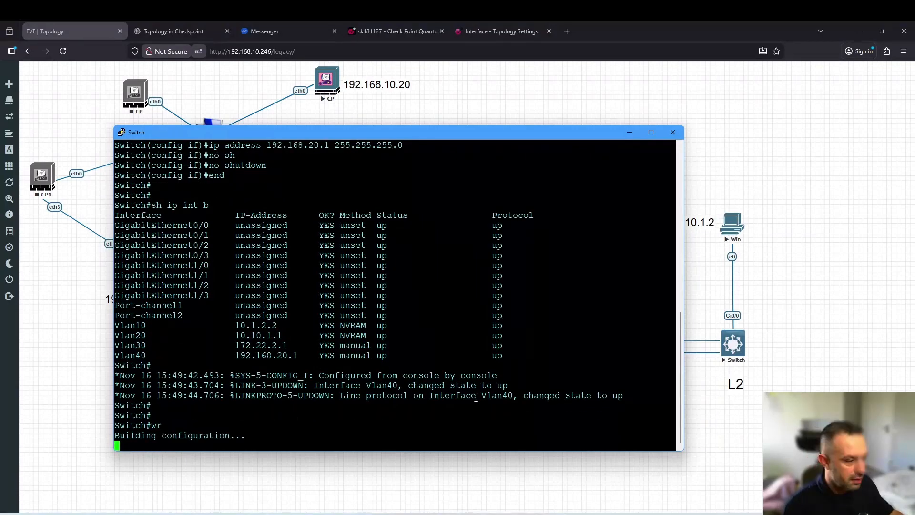
left_click(834, 346)
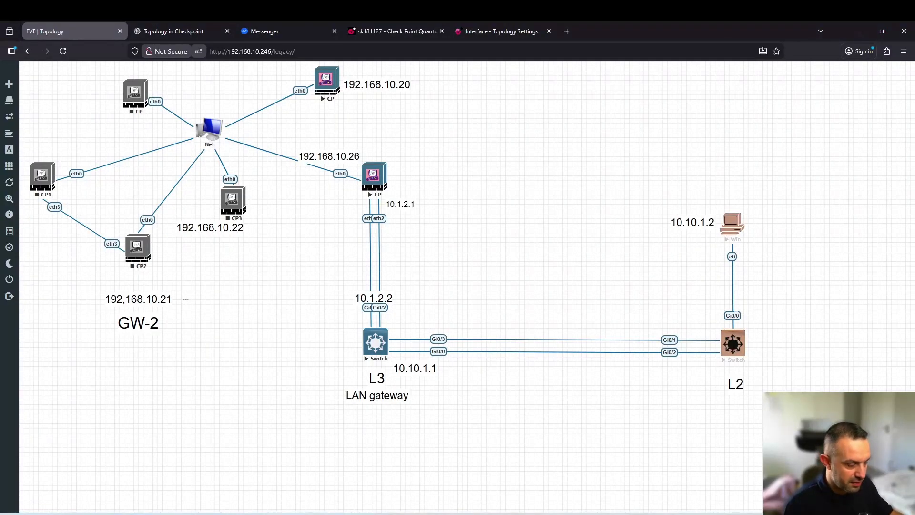
Open the L2 switch console and enter global configuration mode
left_click(733, 346)
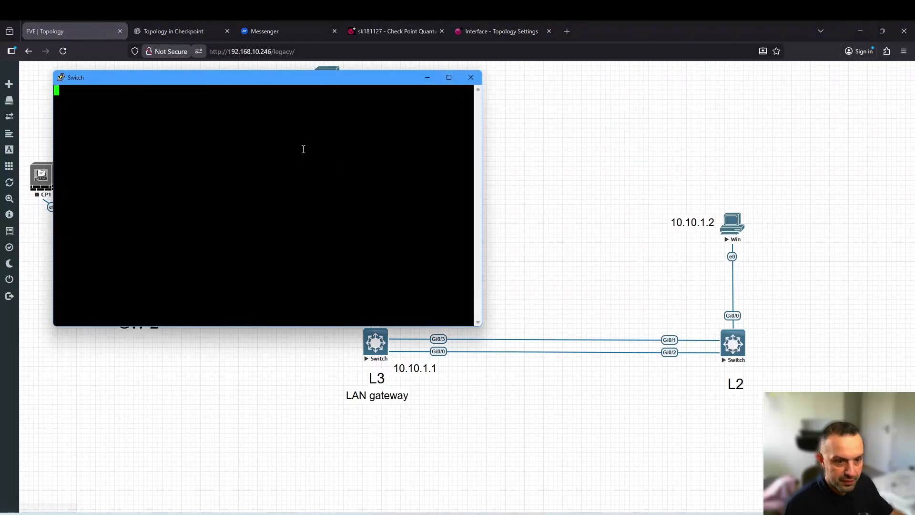
key("Return")
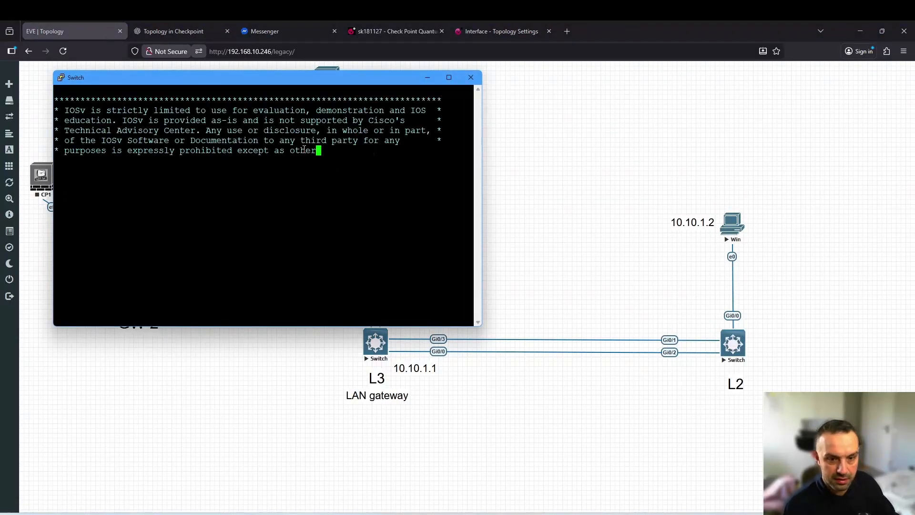
type("en")
key("Return")
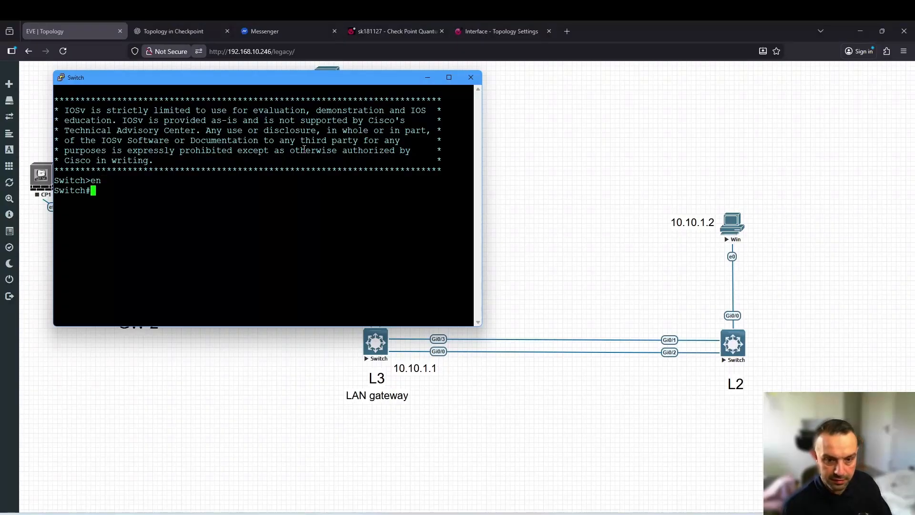
type("conf")
key("Return")
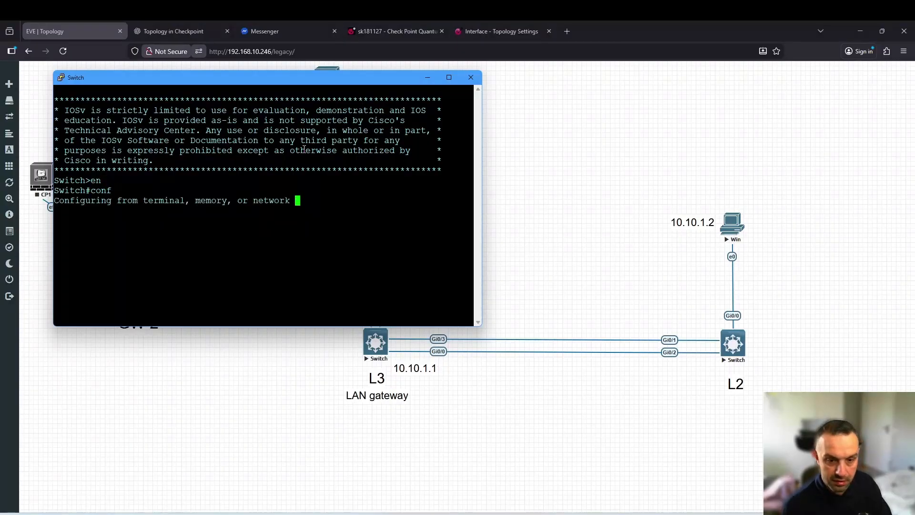
key("Return")
Create VLAN 40 on the L2 switch with the name test
type("vl")
key("Tab")
type("40")
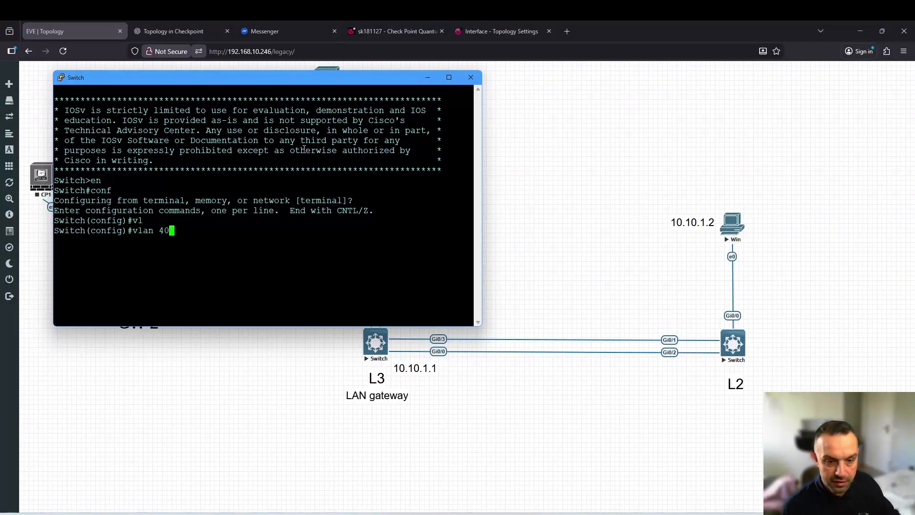
key("Return")
type("ne")
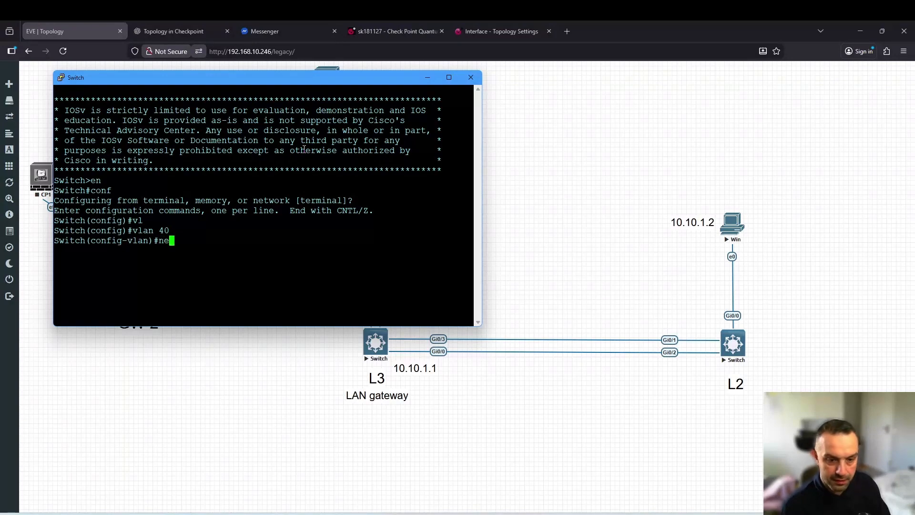
key("Tab")
key("BackSpace")
type("an)#n")
key("Tab")
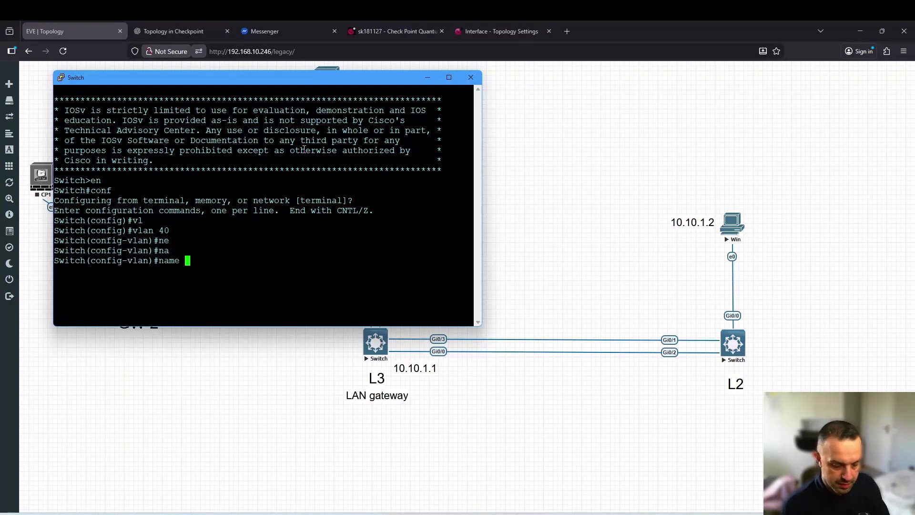
type("test")
key("Return")
type("exit")
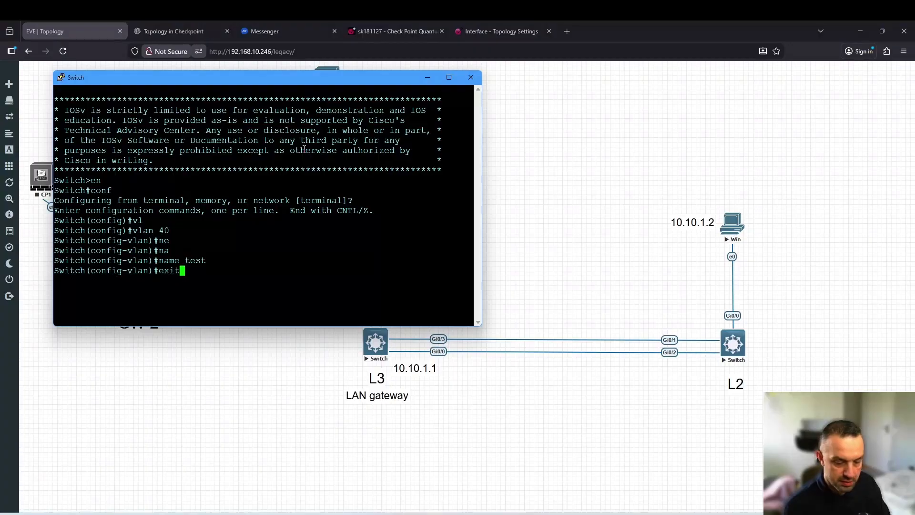
key("Return")
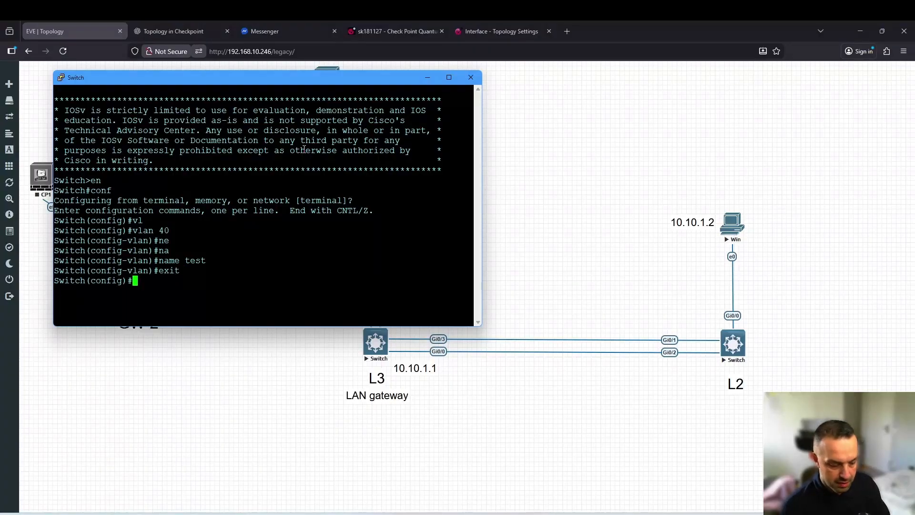
Make GigabitEthernet0/0 an access port in VLAN 40
type("inter")
key("Tab")
type("g")
key("Tab")
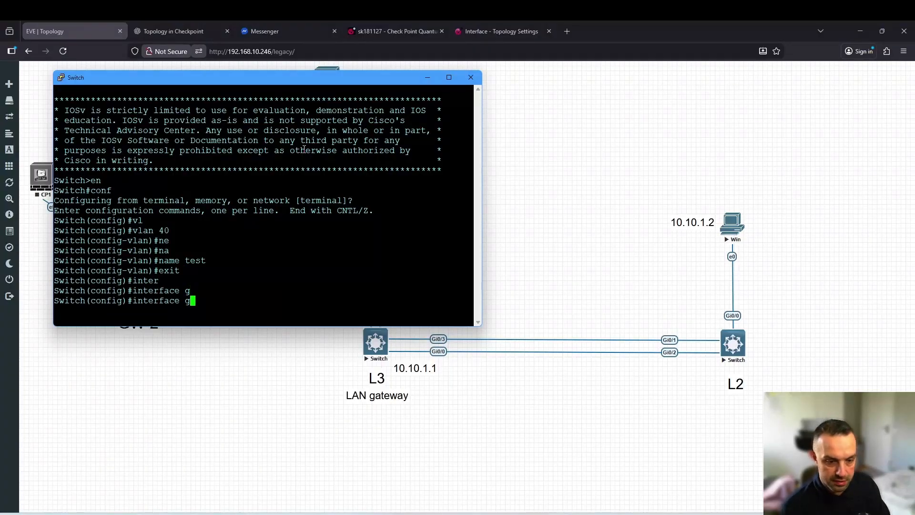
type("i")
key("Tab")
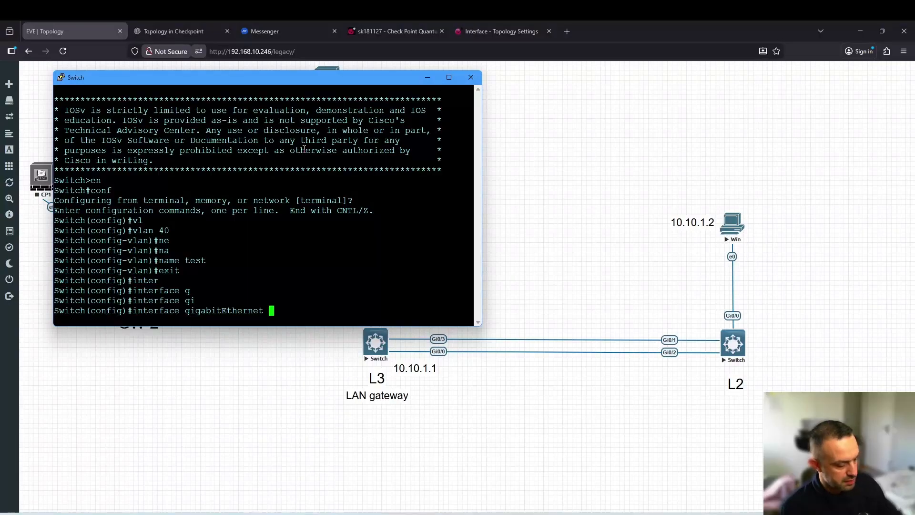
type("0/0")
key("Return")
type("sw")
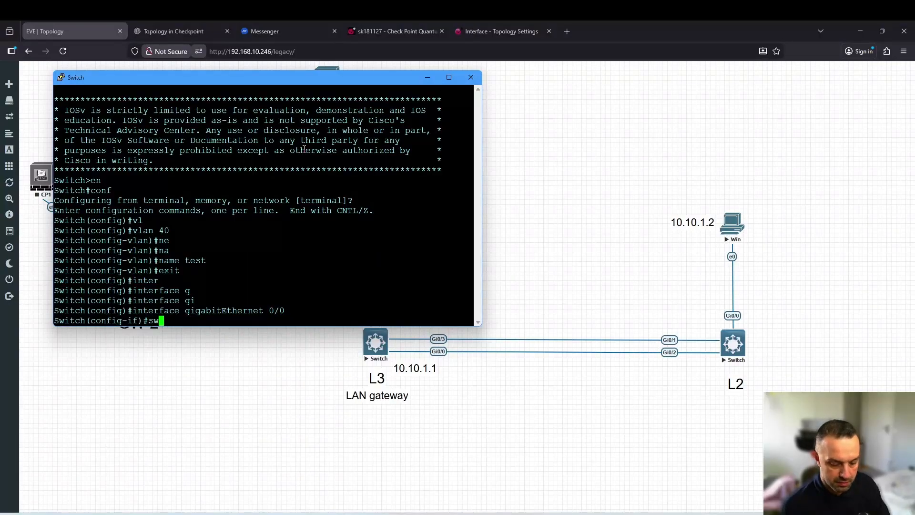
key("Tab")
type("acc")
key("Tab")
type("vl")
key("Tab")
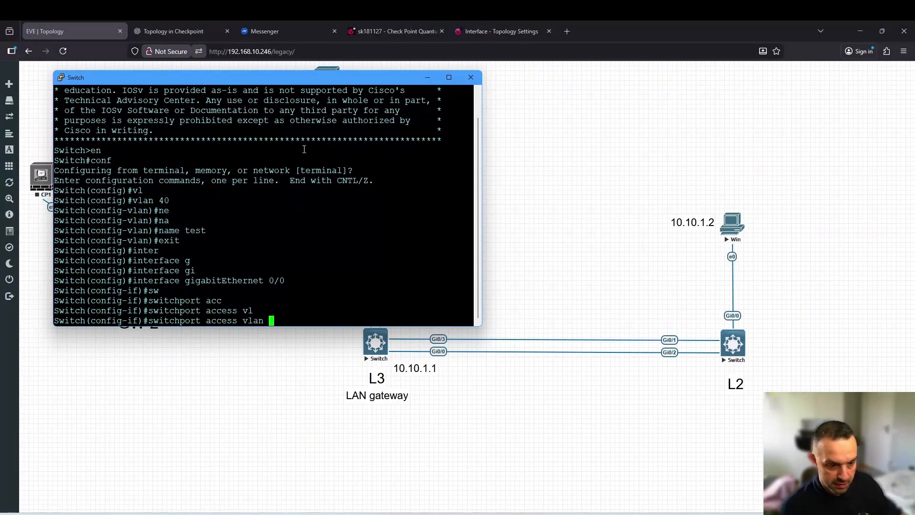
type("40")
key("Return")
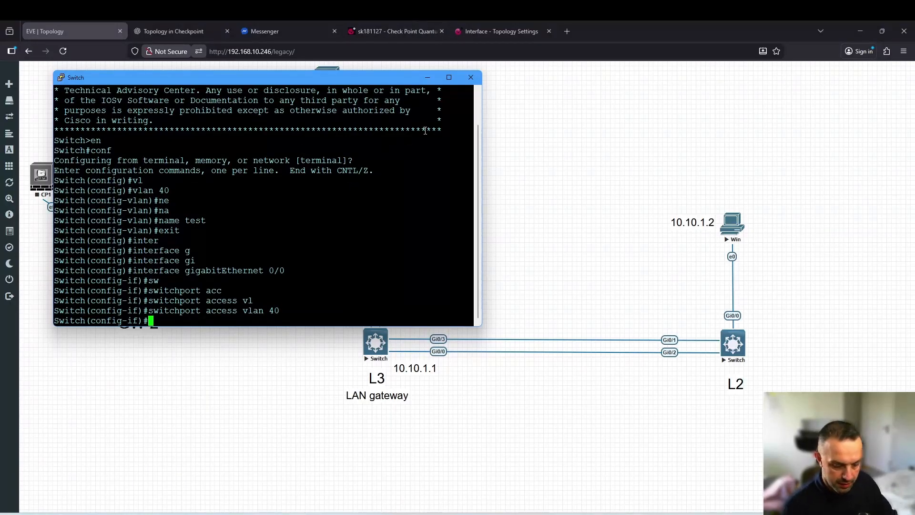
Save the switch configuration with 'do wr'
type("do wr")
key("Return")
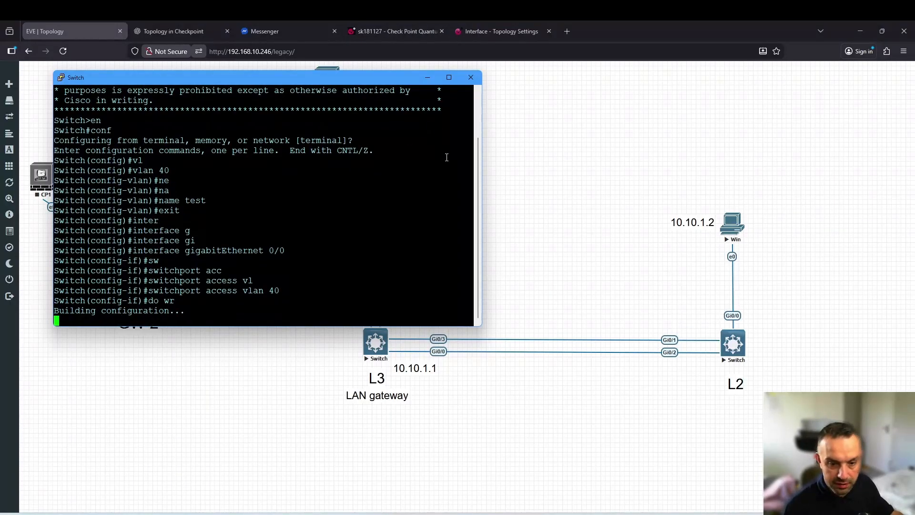
left_click(588, 158)
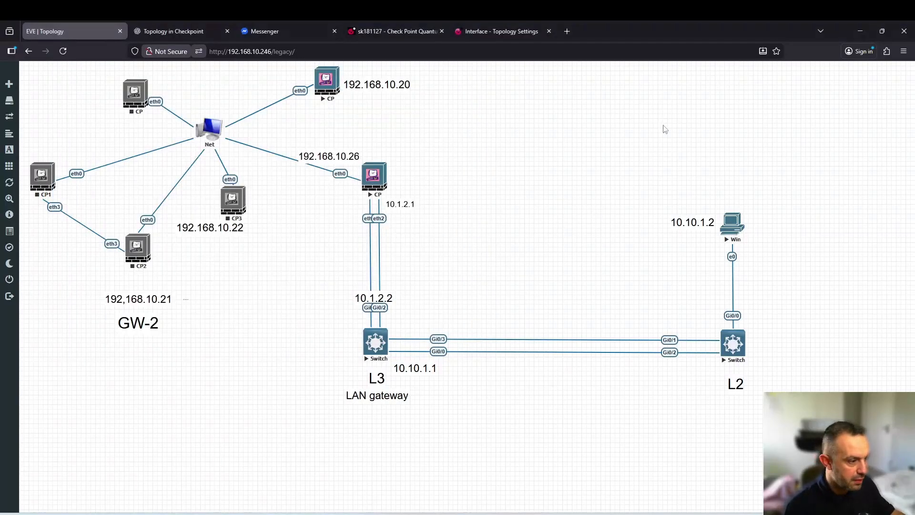
Open the Win node's VNC console and the Ethernet adapter's IPv4 properties
left_click(733, 222)
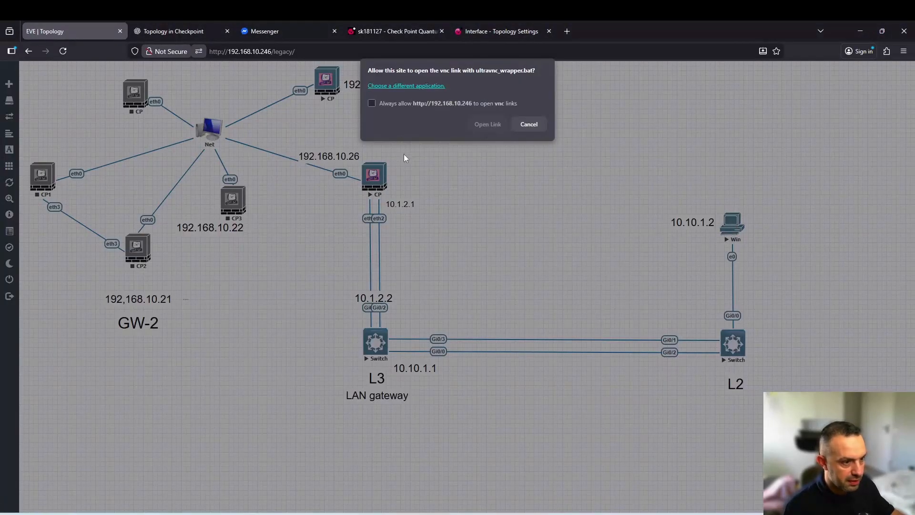
left_click(488, 124)
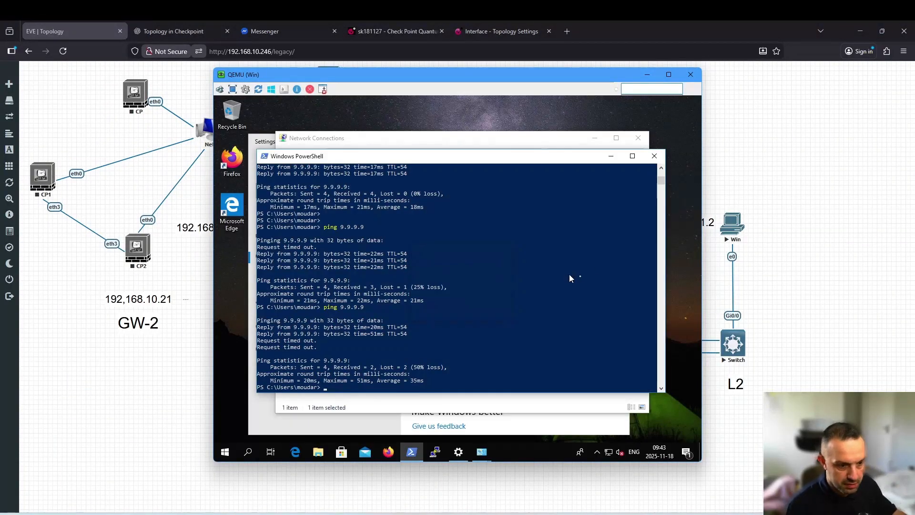
left_click(481, 451)
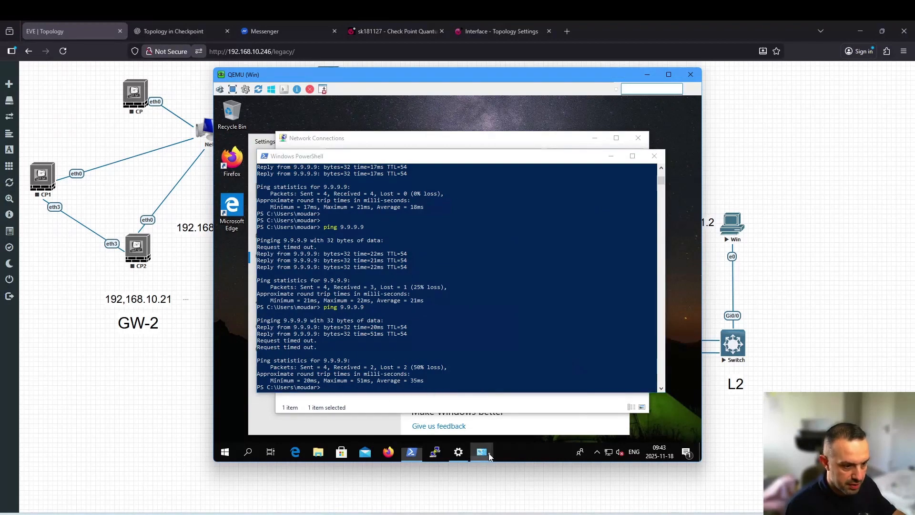
left_click(514, 405)
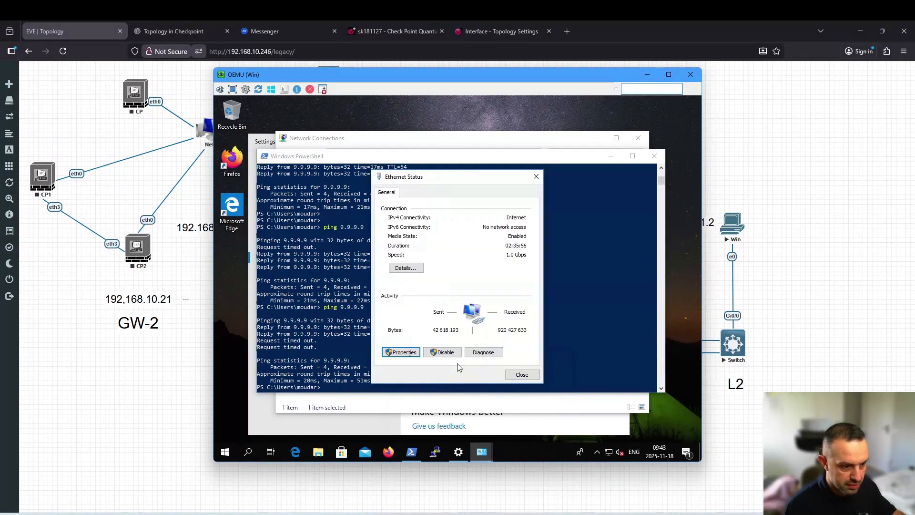
left_click(400, 352)
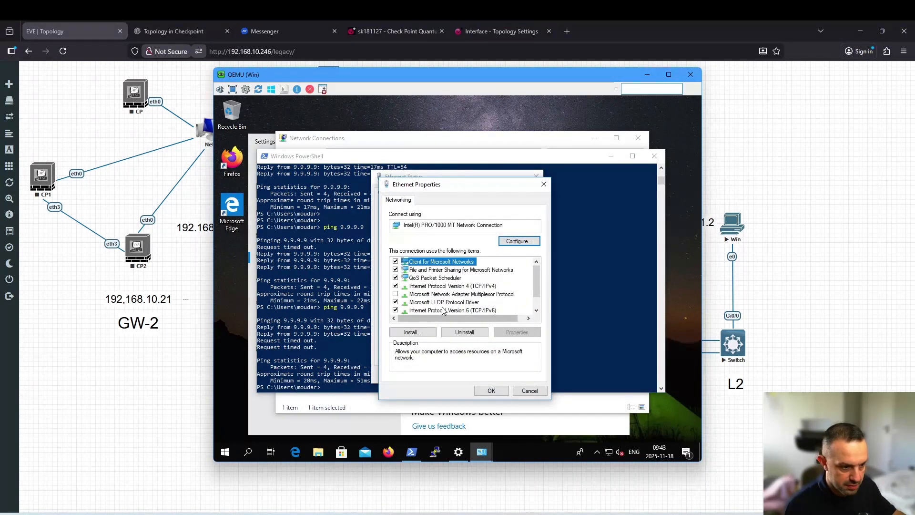
double_click(469, 285)
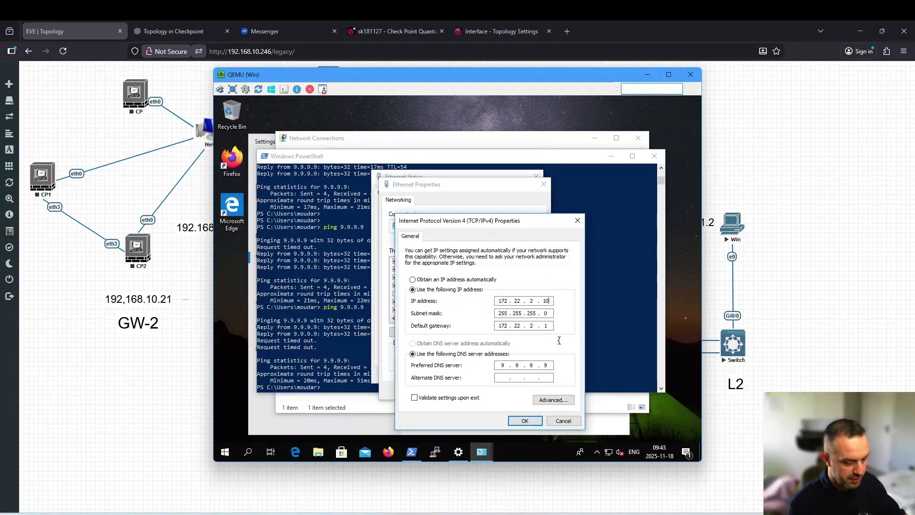
Set the IPv4 address to 192.168.20.10 and the default gateway to 192.168.20.1, and apply
double_click(503, 300)
type("192.")
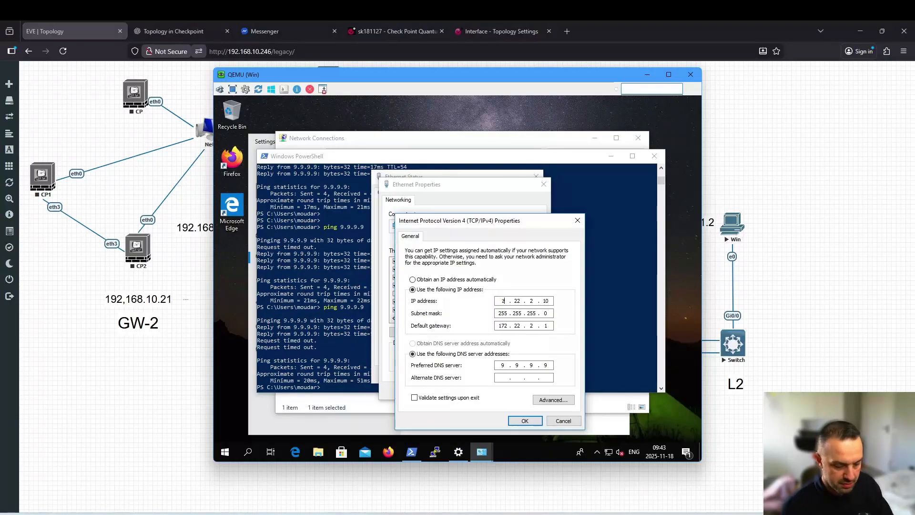
type("168.")
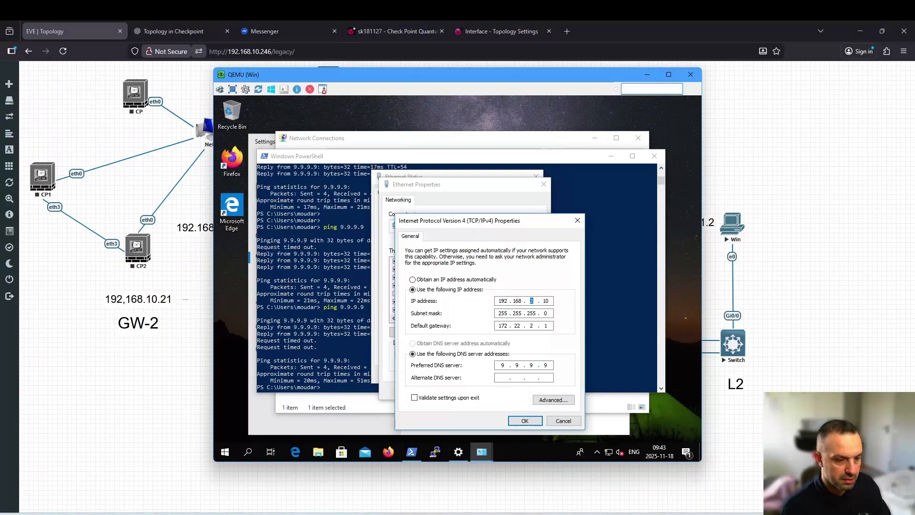
type("20")
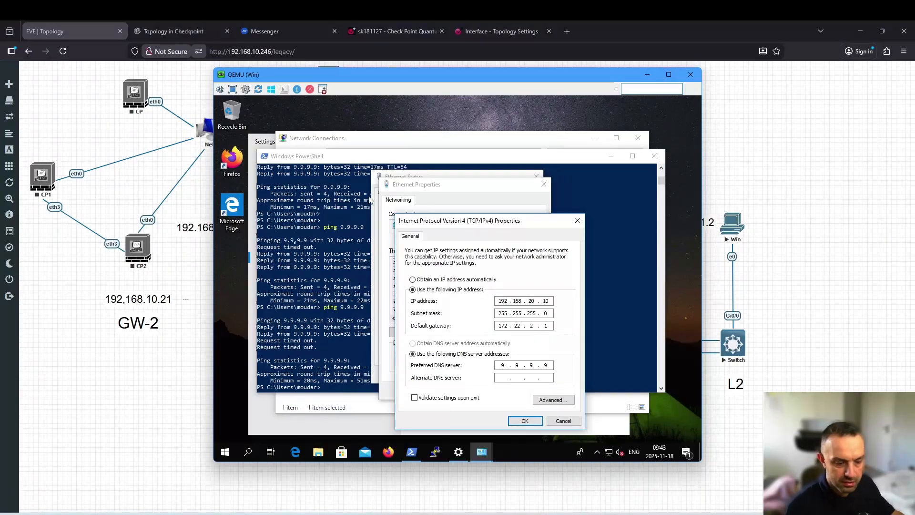
left_click(276, 486)
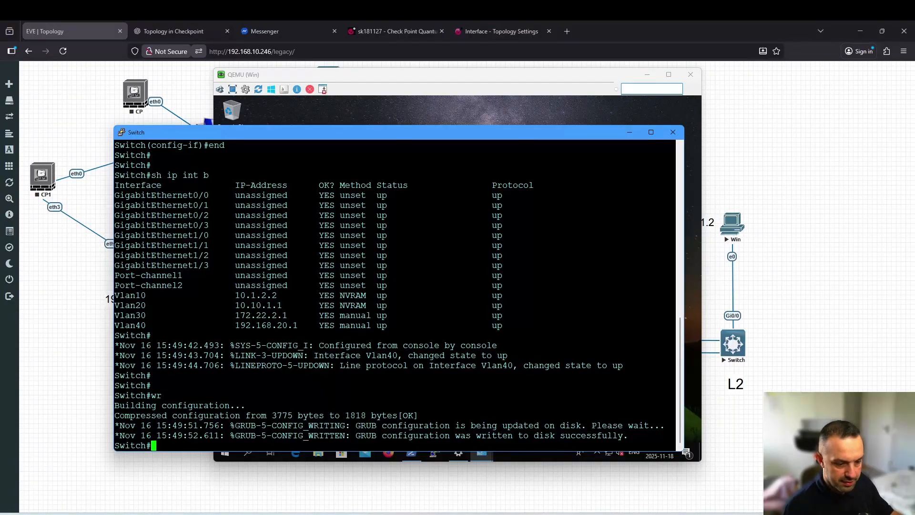
left_click(276, 513)
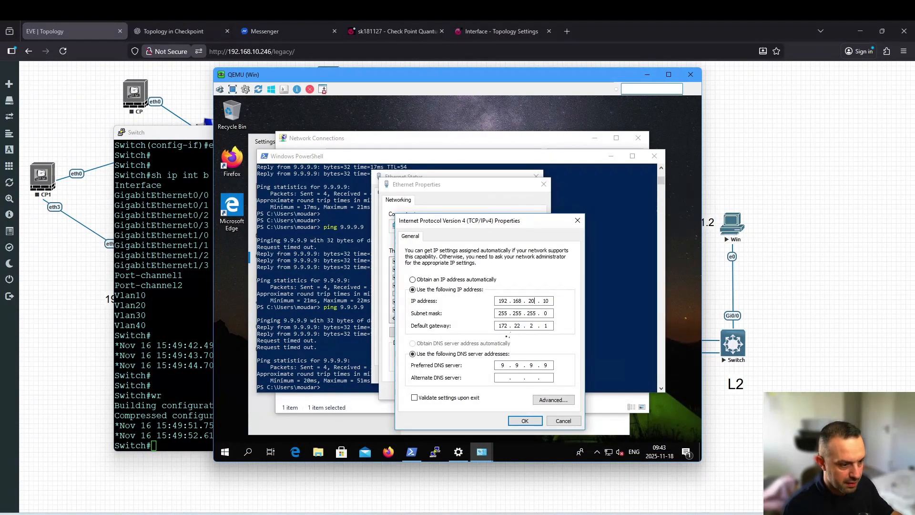
double_click(503, 326)
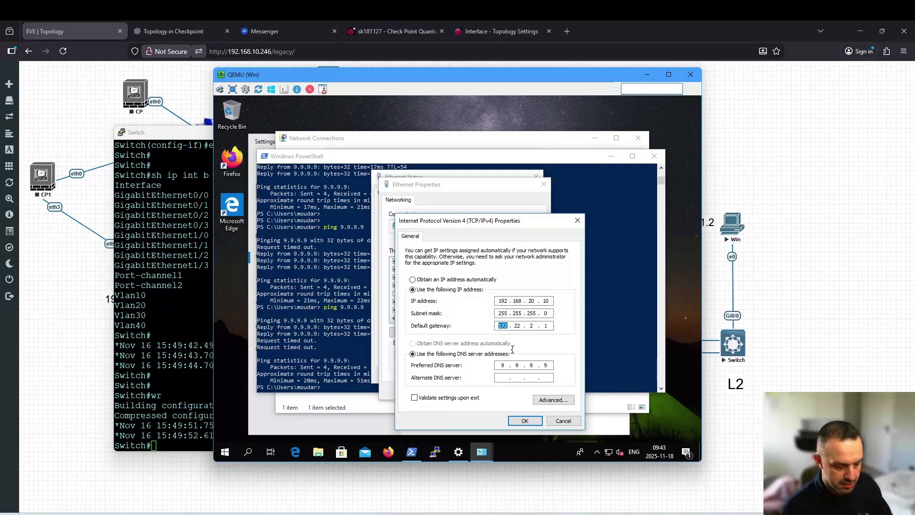
type("192.")
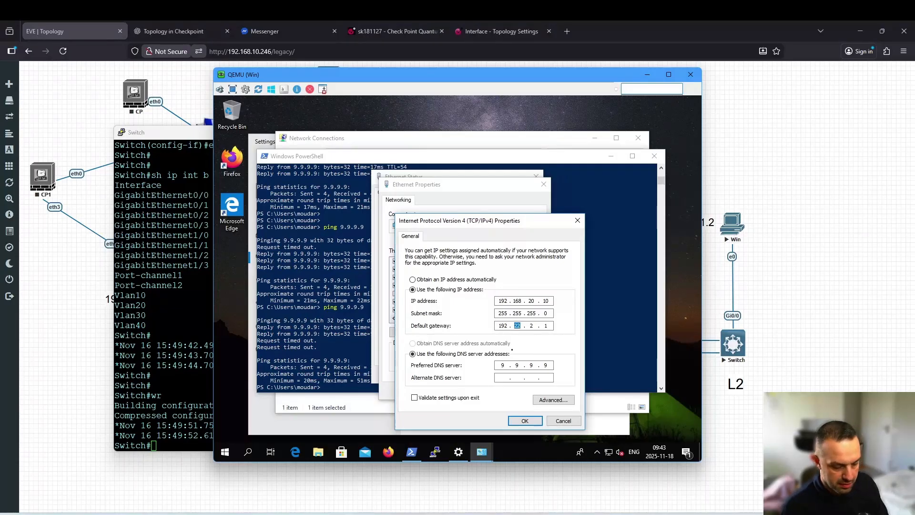
type("168.2")
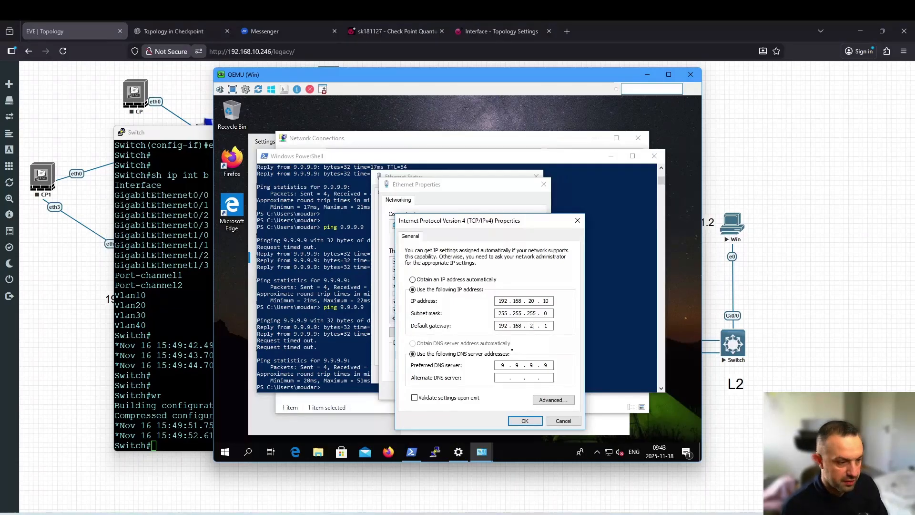
type("0")
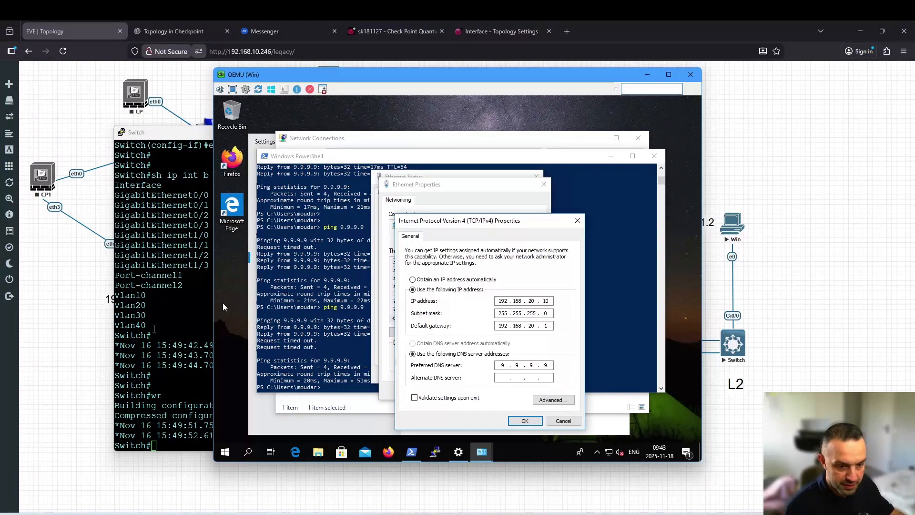
left_click(524, 420)
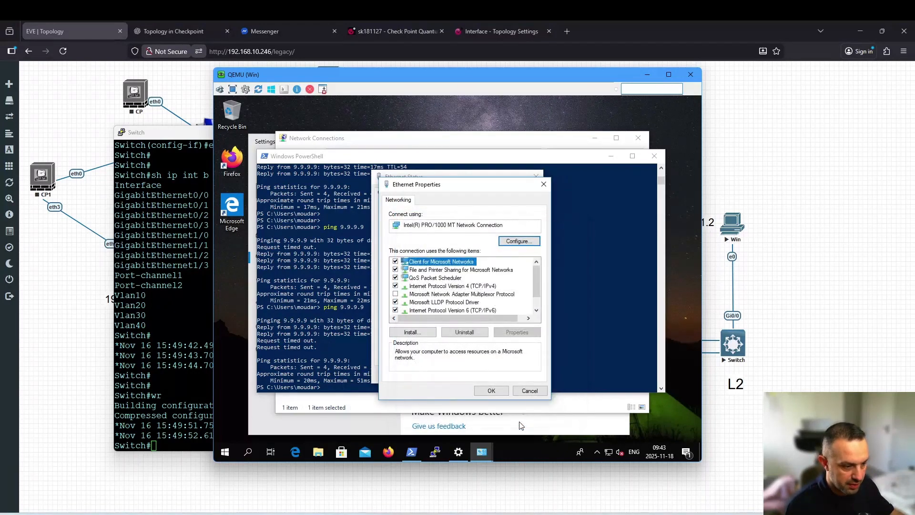
Close the Ethernet properties and status dialogs and start typing in PowerShell
left_click(491, 390)
left_click(523, 373)
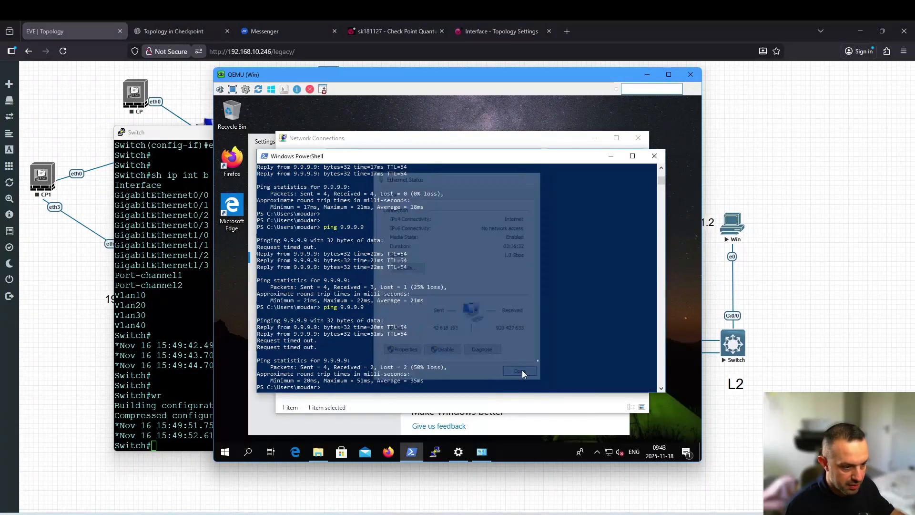
left_click(550, 335)
type("p")
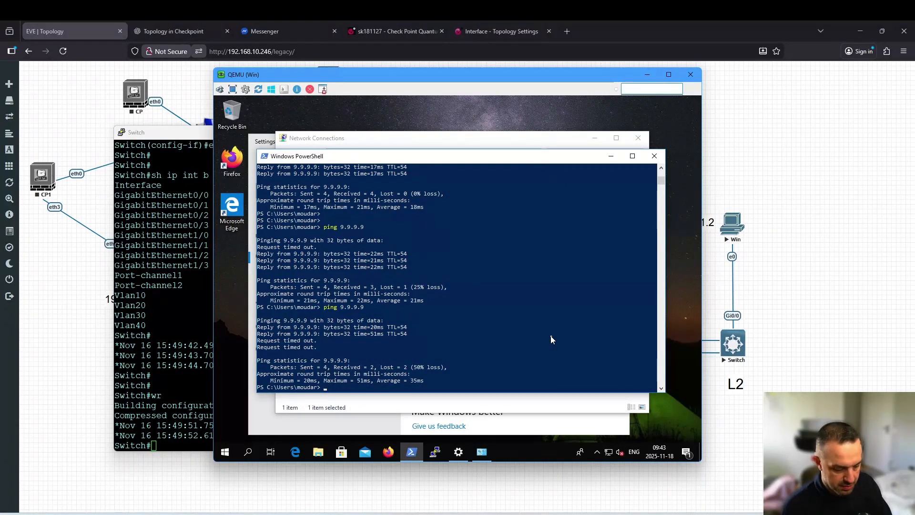
type("conf")
Run ipconfig to confirm 192.168.20.10, then ping the 192.168.20.1 gateway
key("Return")
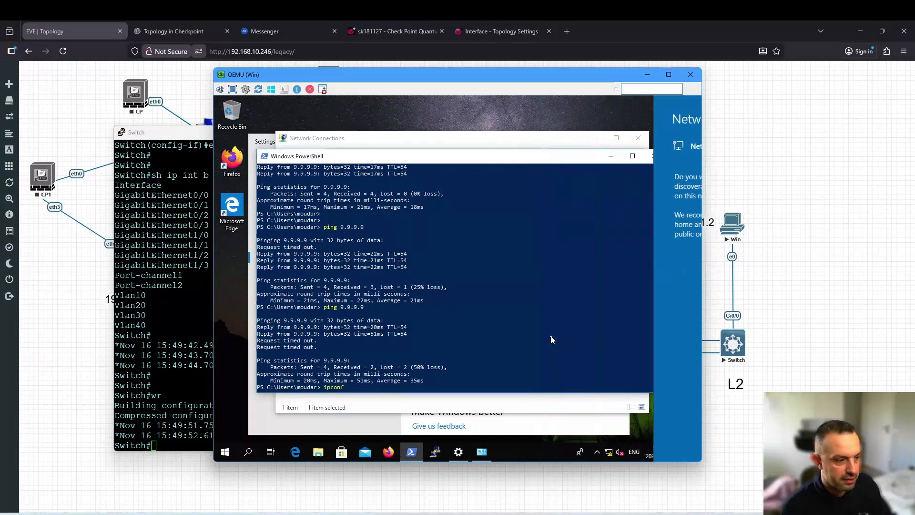
type("ipconfi")
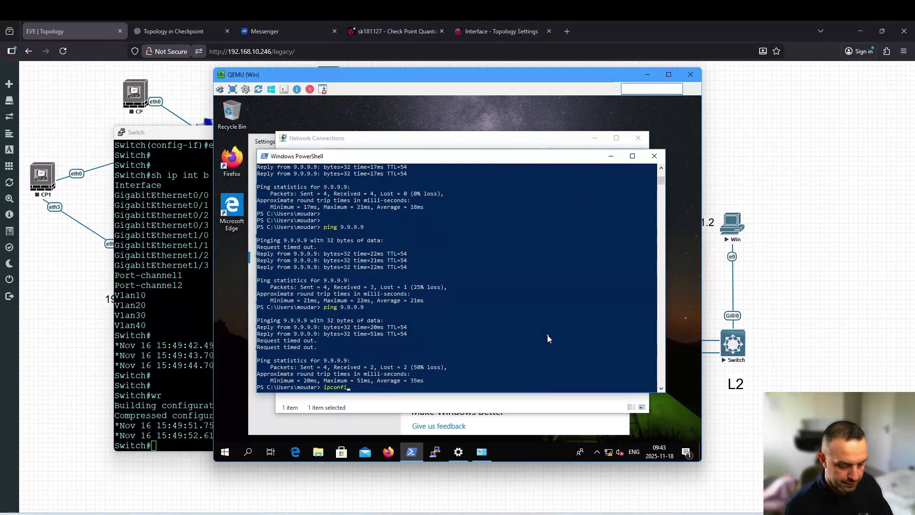
type("g")
key("Return")
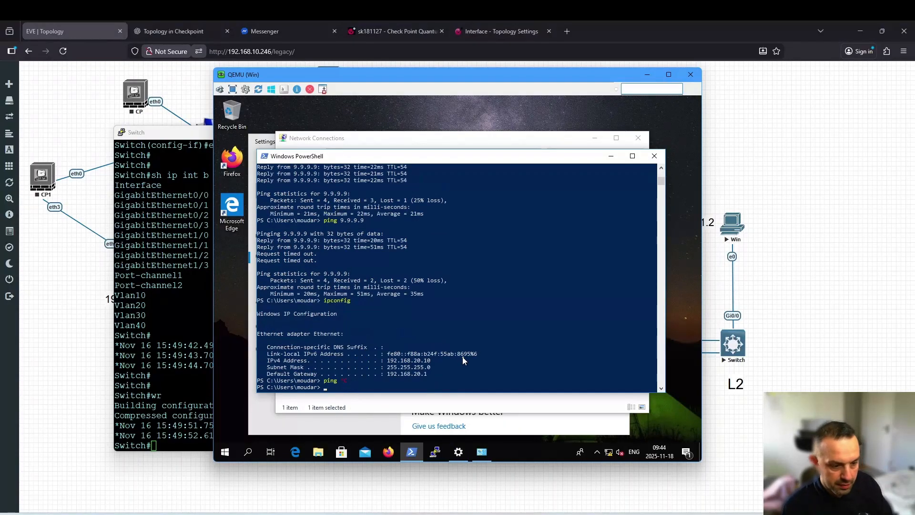
key("Up")
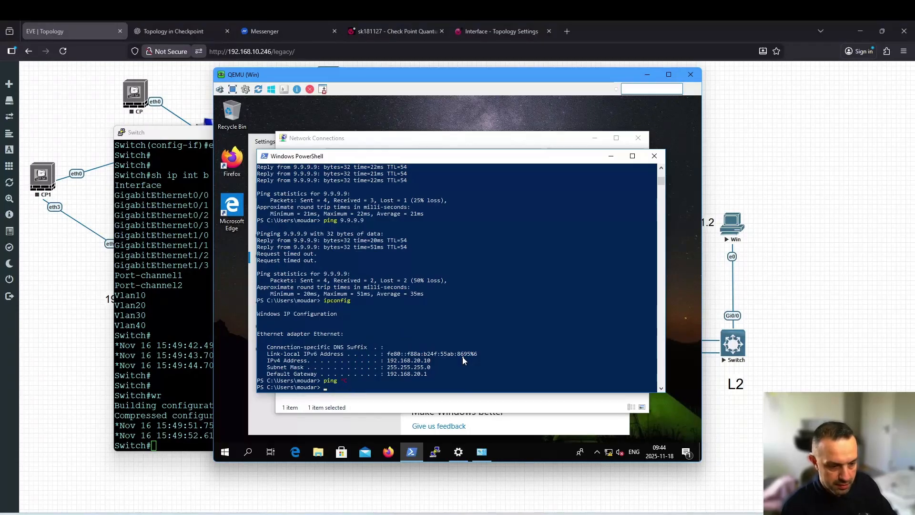
key("BackSpace")
key("BackSpace")
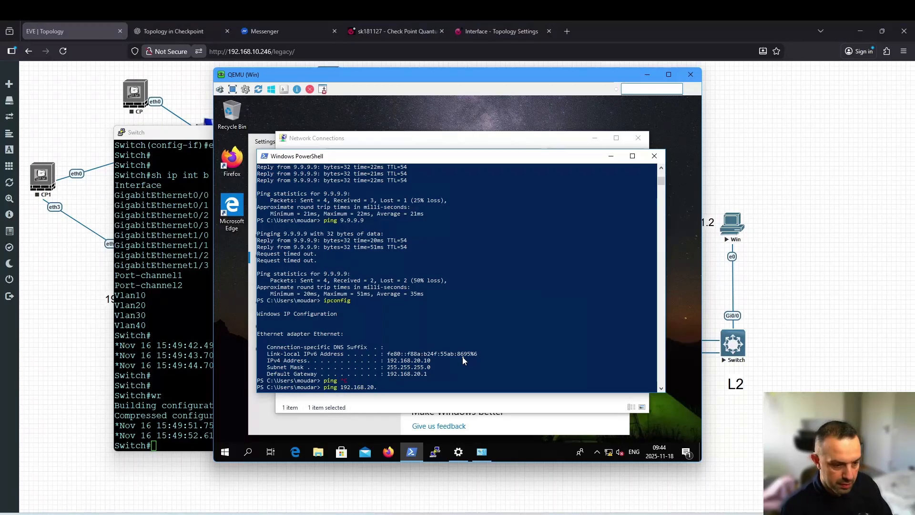
type("1")
key("Return")
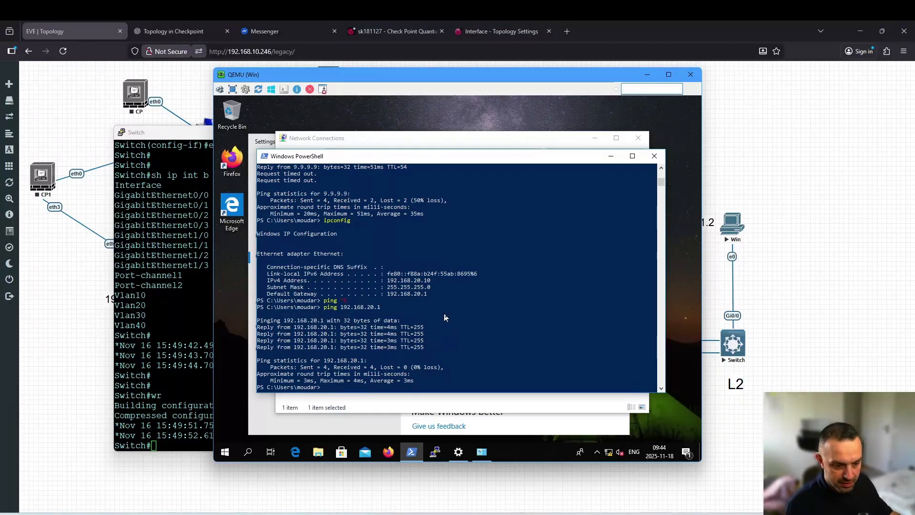
Move the VM window aside and start a continuous ping to 9.9.9.9 with -t
left_click_drag(417, 79, 589, 102)
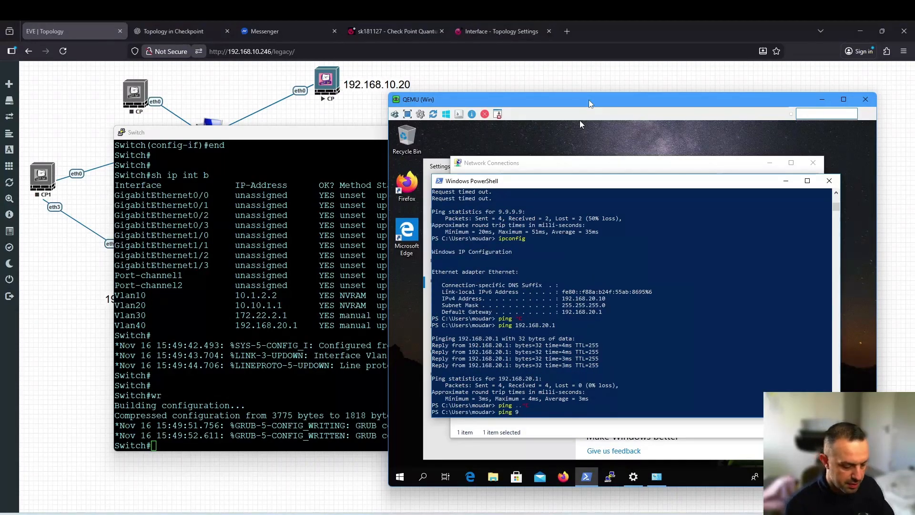
type("9.9.9")
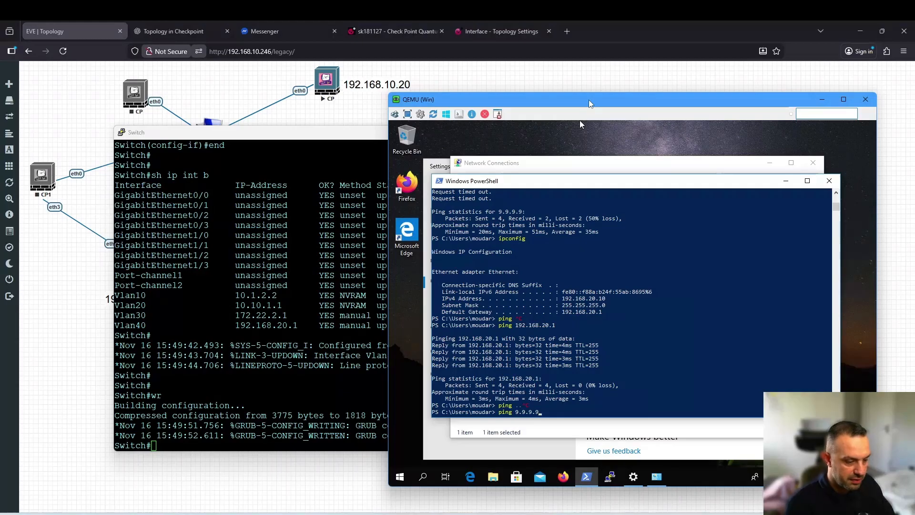
type(" +t")
key("Return")
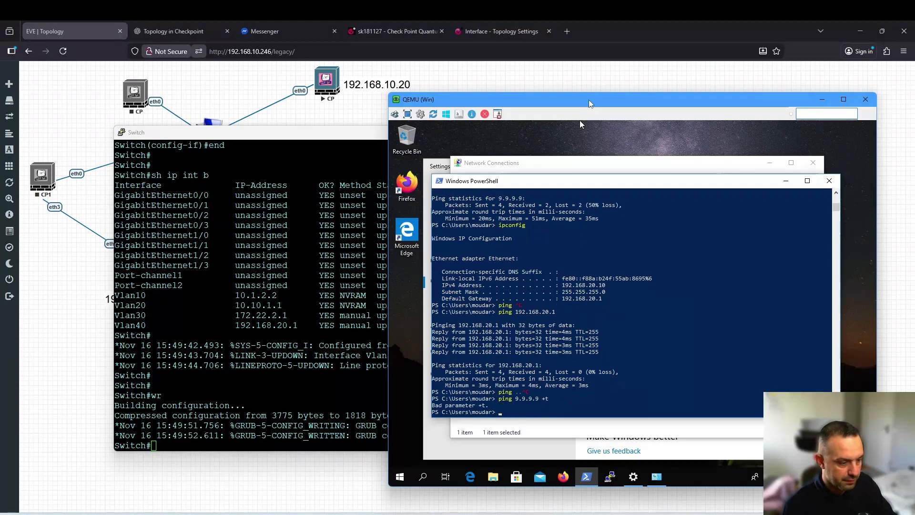
key("Up")
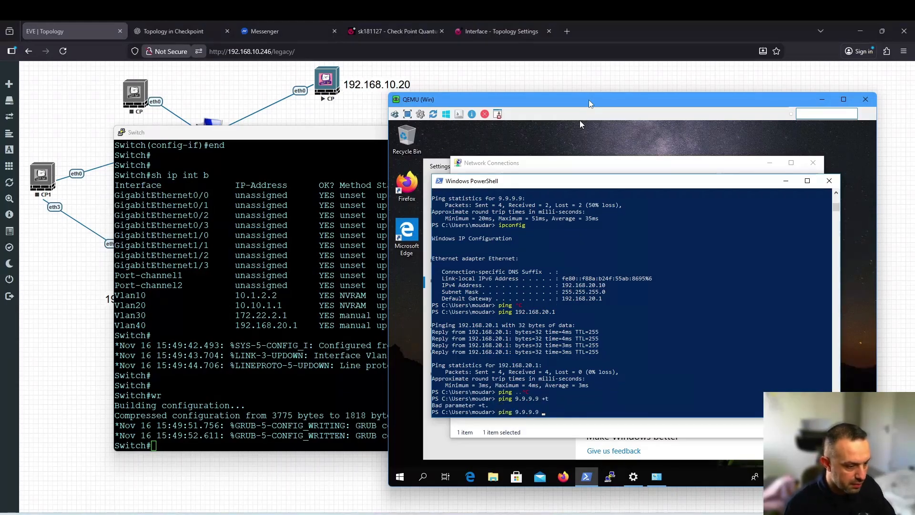
key("Return")
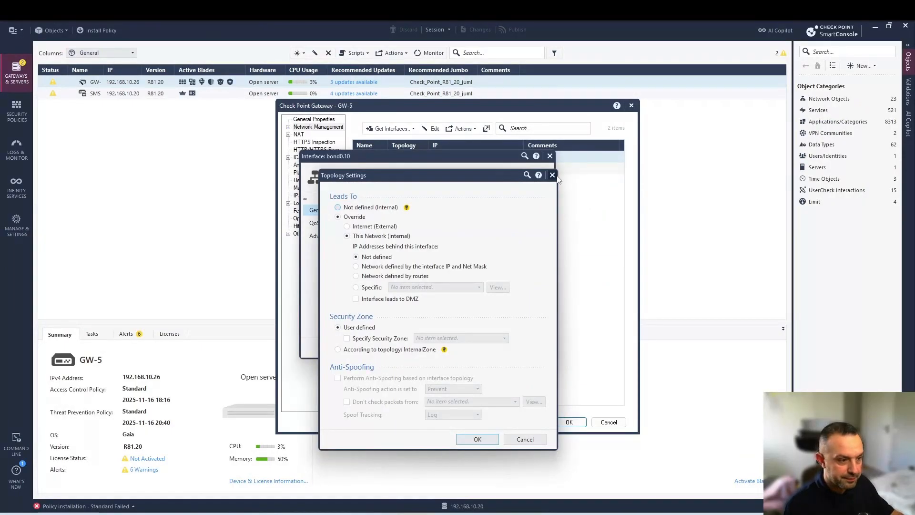
Set GW-5's bond0.10 topology to network defined by routes with anti-spoofing enabled, and save the gateway
left_click(549, 175)
left_click(549, 156)
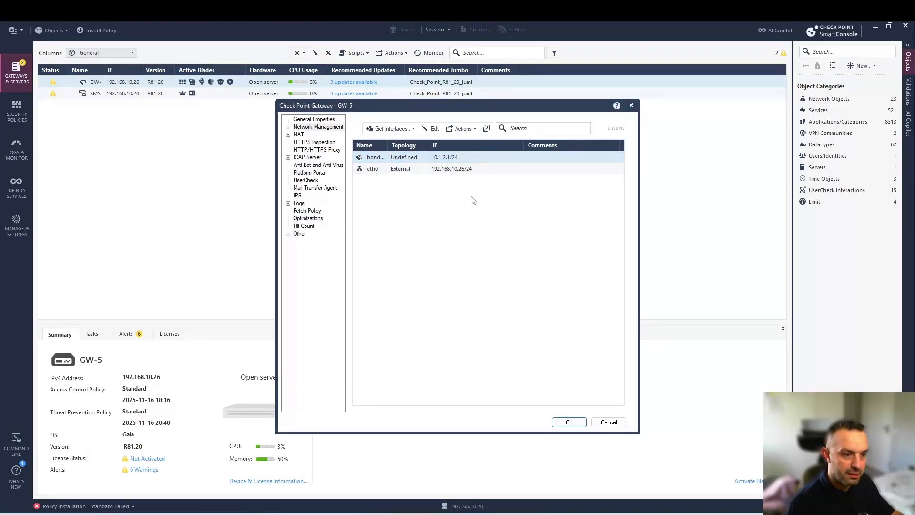
left_click_drag(914, 195, 464, 174)
left_click(410, 315)
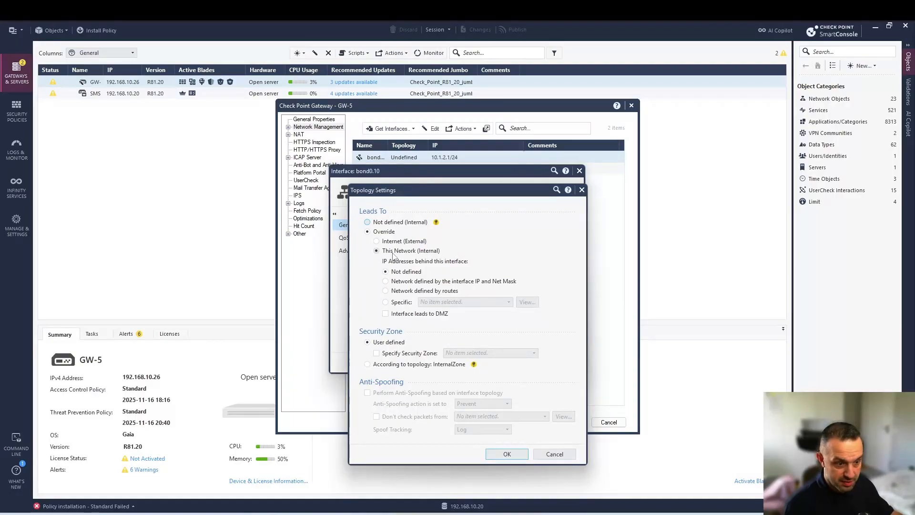
left_click(427, 293)
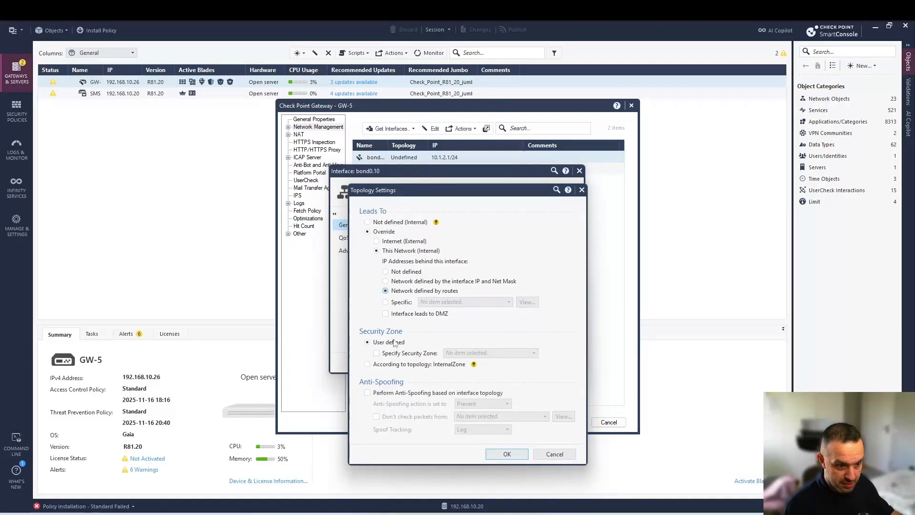
left_click(367, 393)
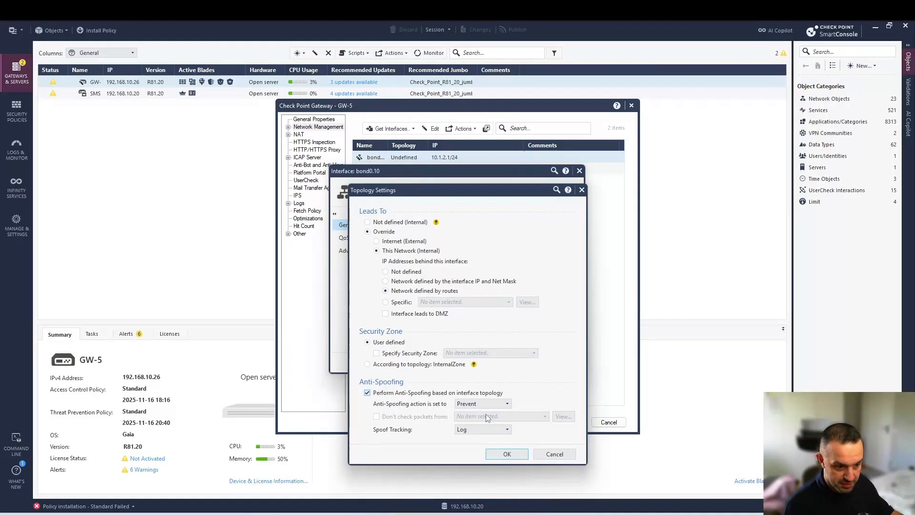
left_click(508, 454)
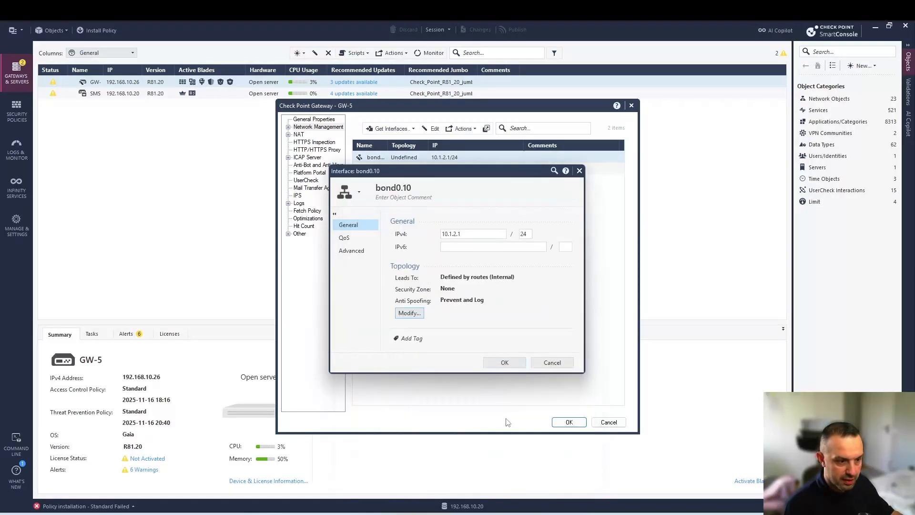
left_click(505, 363)
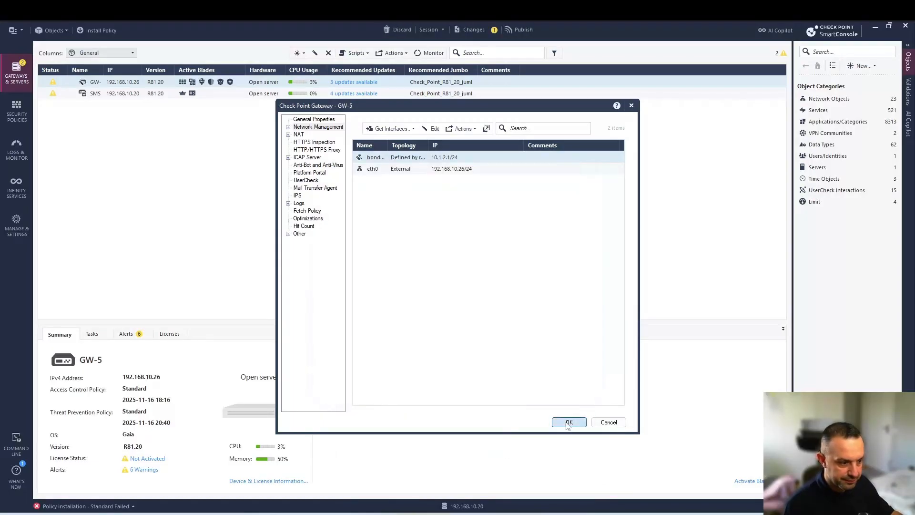
left_click(567, 422)
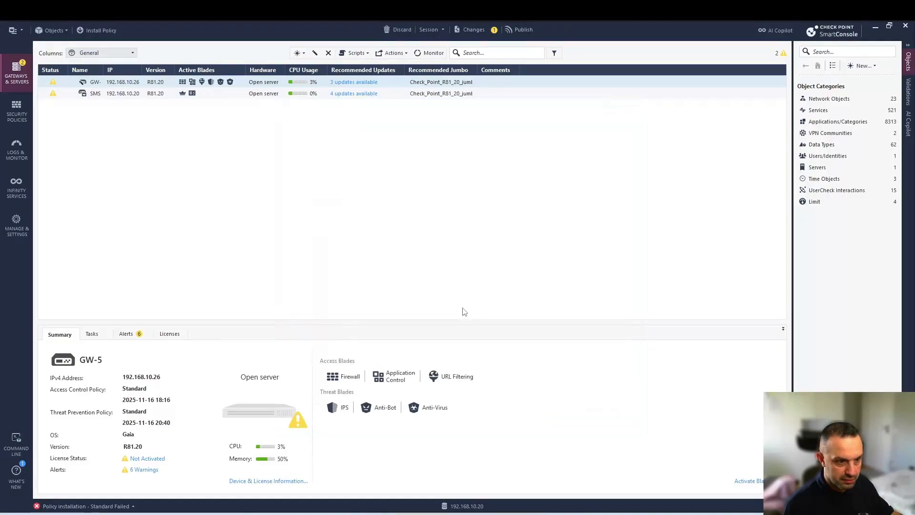
Publish the session and install the Standard policy on GW-5 despite the license warning
left_click(100, 30)
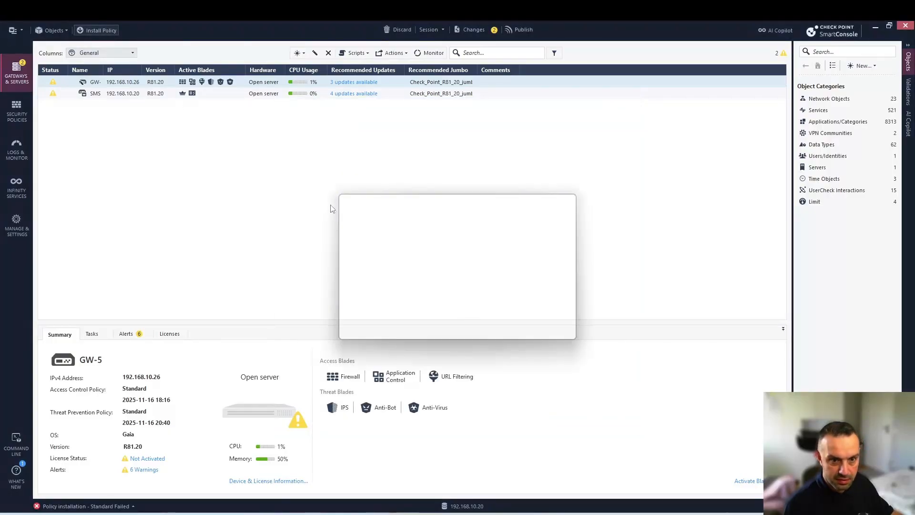
left_click(496, 330)
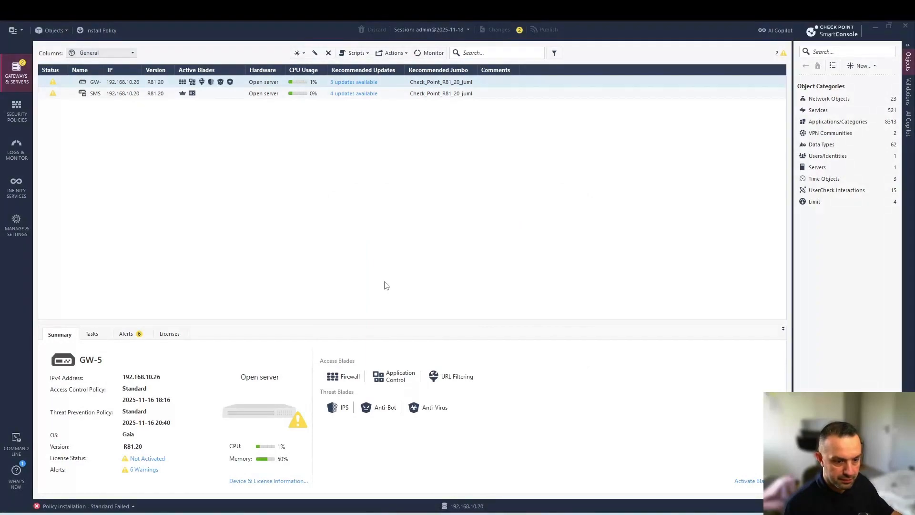
left_click(614, 401)
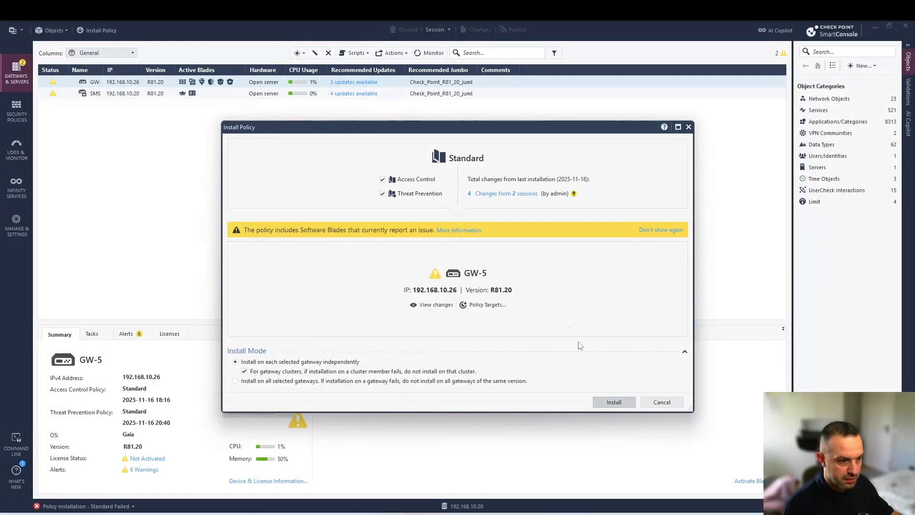
left_click(589, 315)
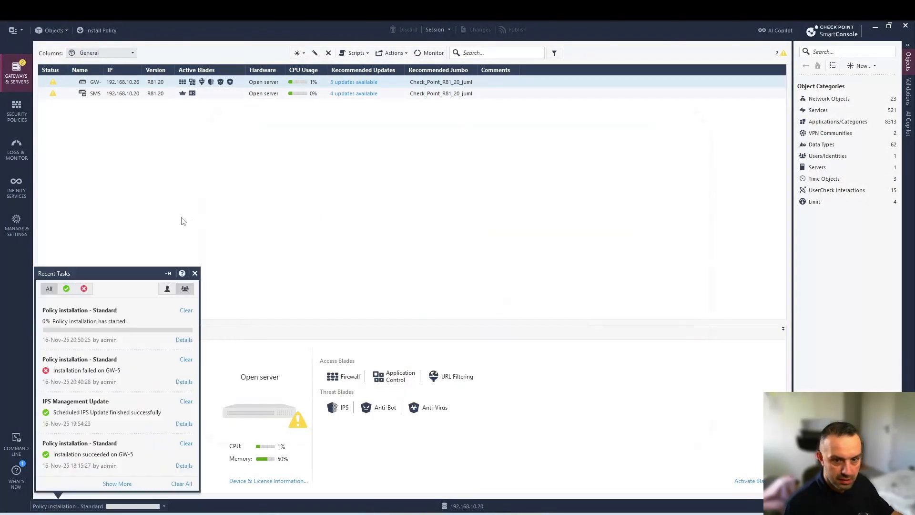
left_click(16, 151)
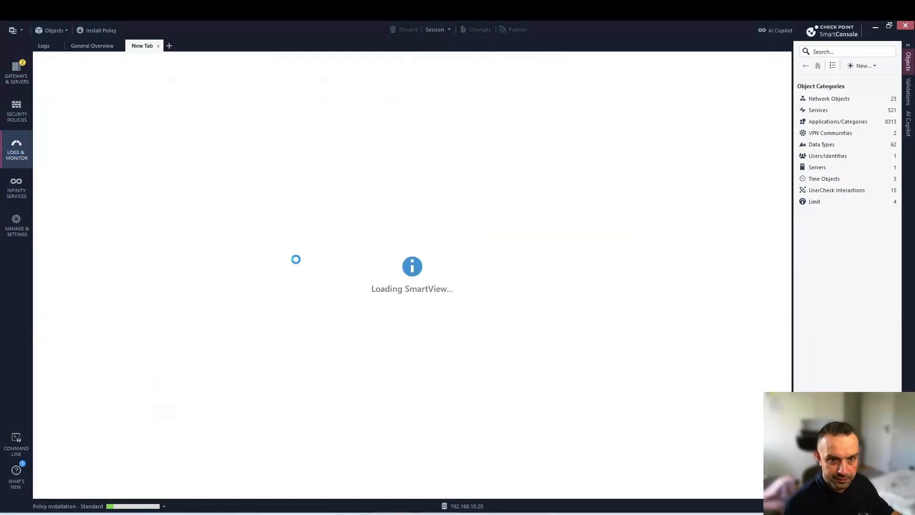
Show the Last Hour of logs with automatic refresh turned on
left_click(51, 48)
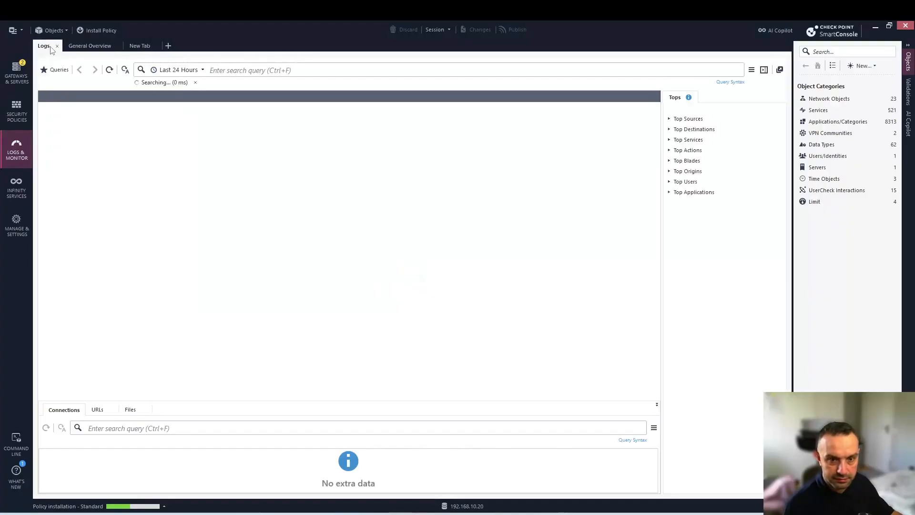
left_click(202, 70)
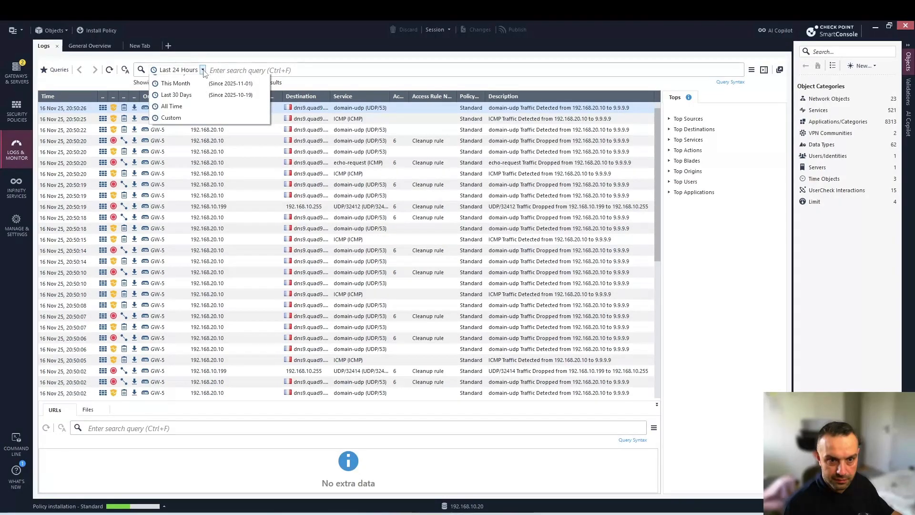
left_click(188, 81)
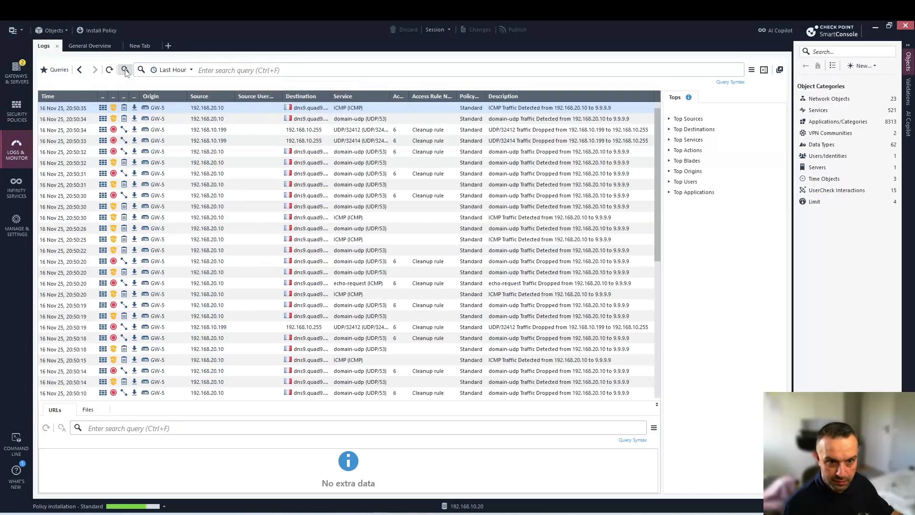
left_click(125, 71)
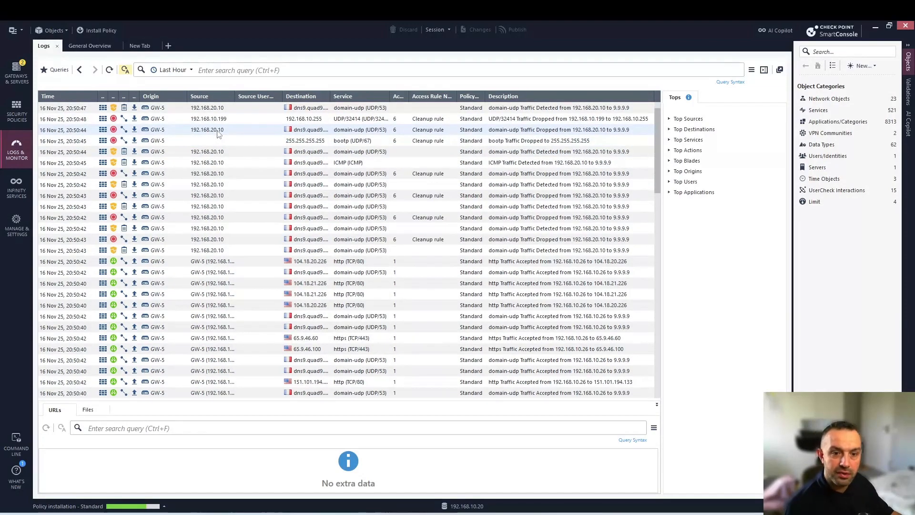
Check that a dropped 192.168.20.10 to 9.9.9.9 entry matched the Cleanup rule, then go to Security Policies
double_click(216, 130)
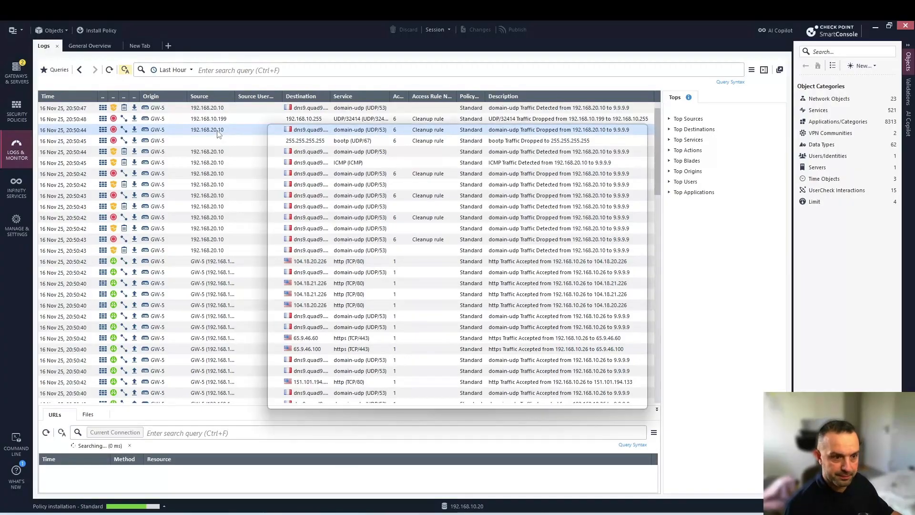
left_click(332, 182)
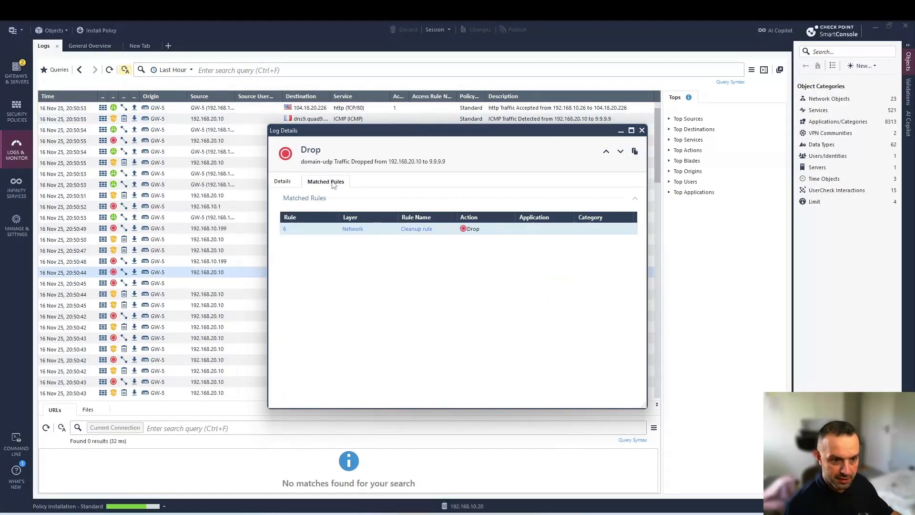
left_click(642, 131)
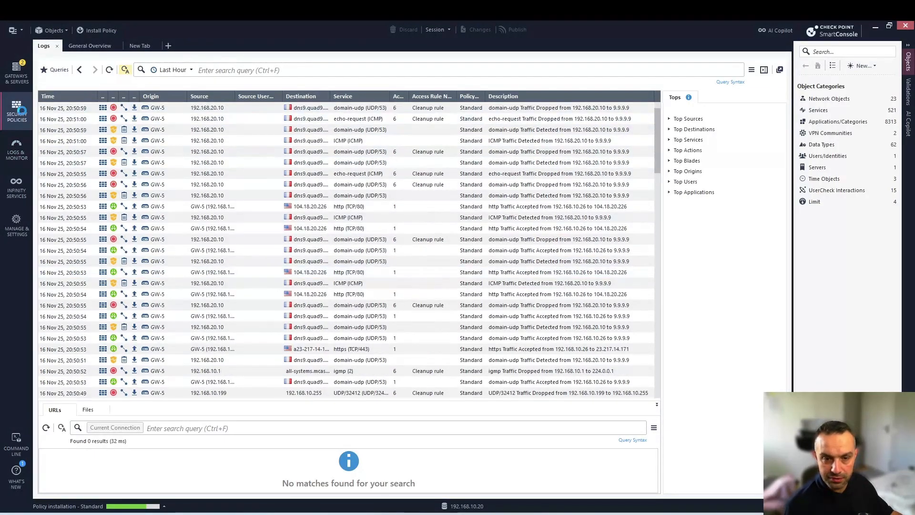
left_click(22, 110)
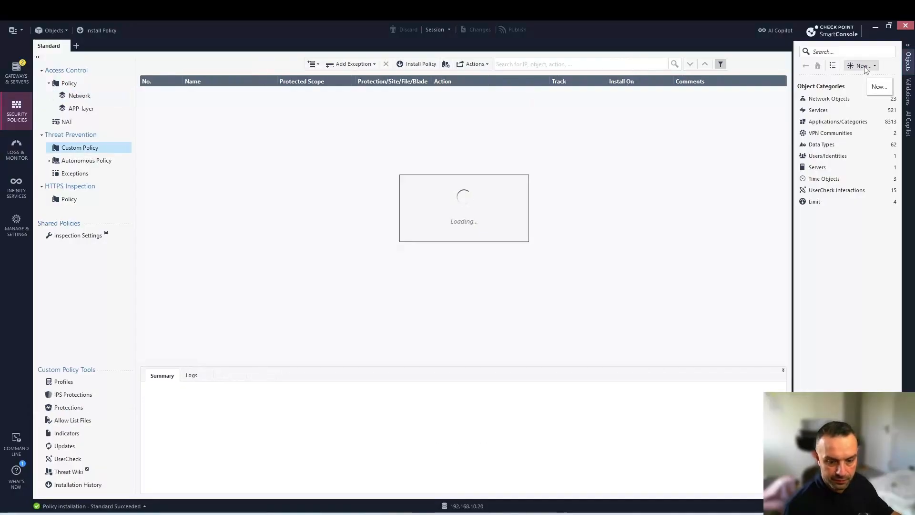
Create network 192.168.20.0/24 (192.168.20.0, mask 255.255.255.0) and add it to rule 4's Source
left_click(863, 66)
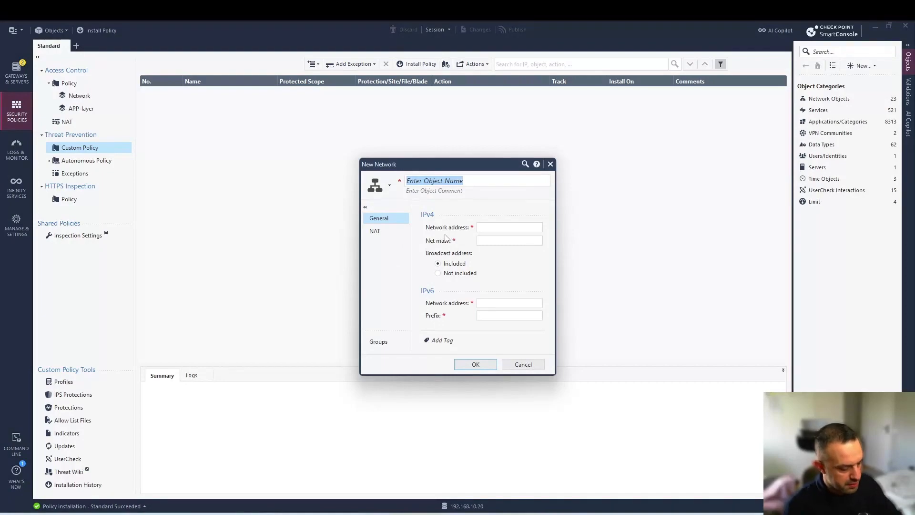
type("192.168.20.0/24")
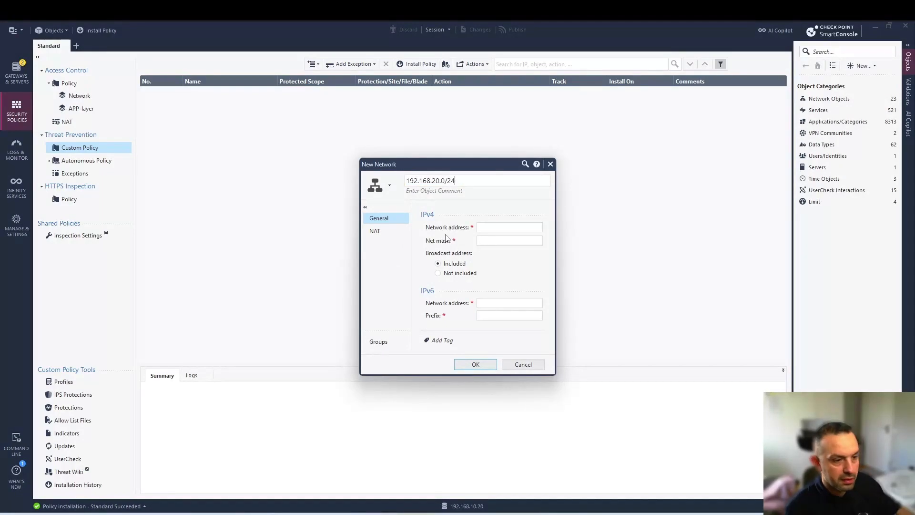
left_click(492, 227)
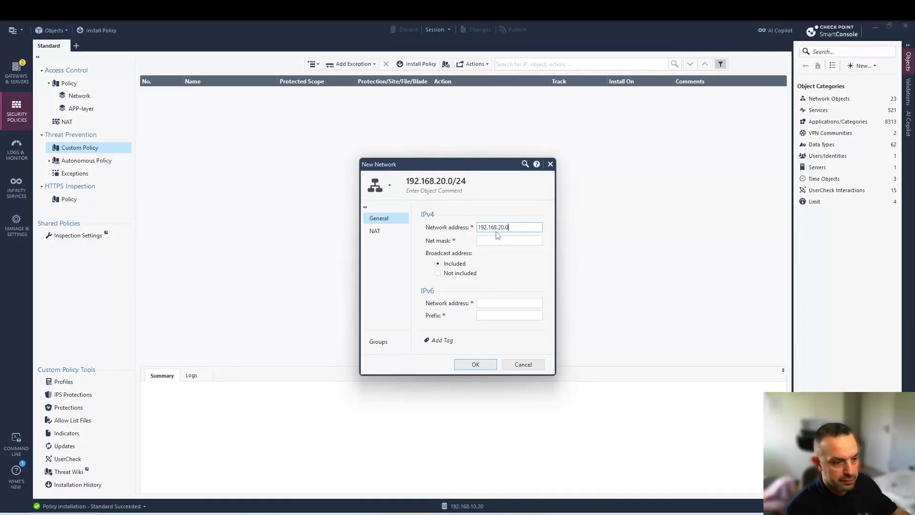
left_click(508, 241)
type("255.255.255.0")
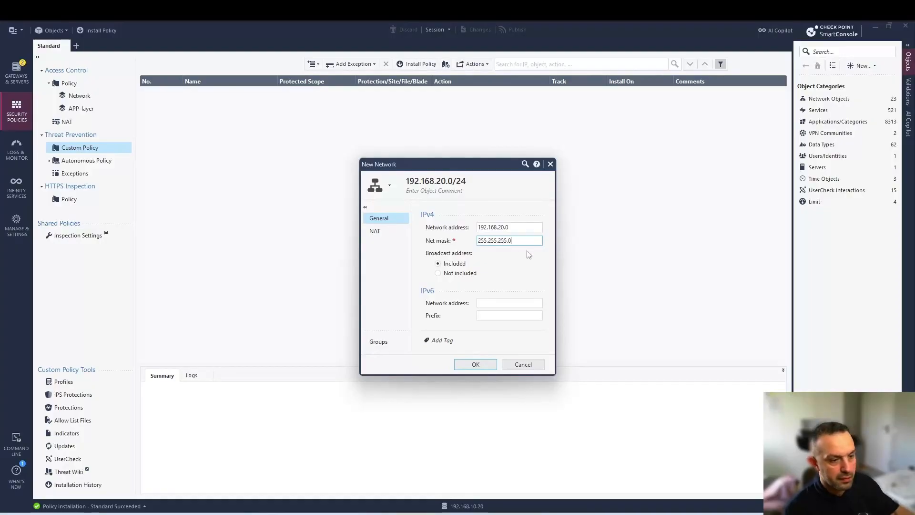
left_click(377, 228)
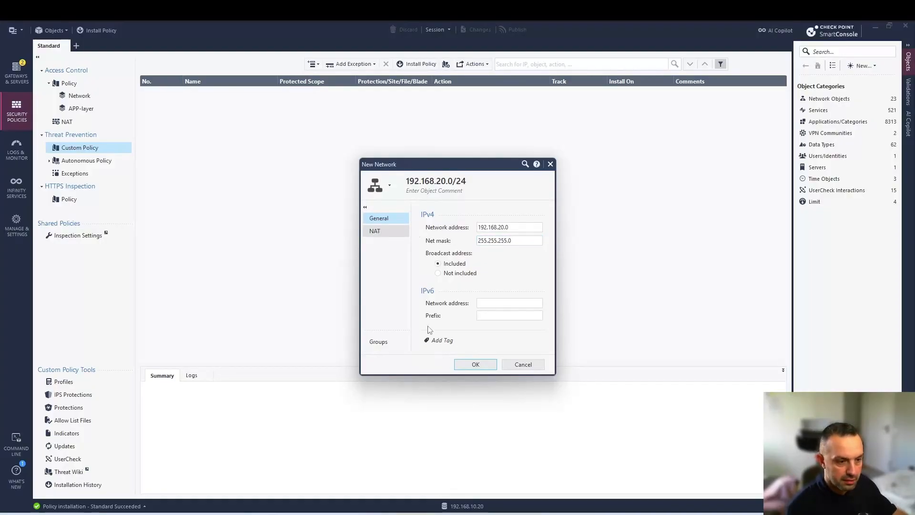
left_click(389, 231)
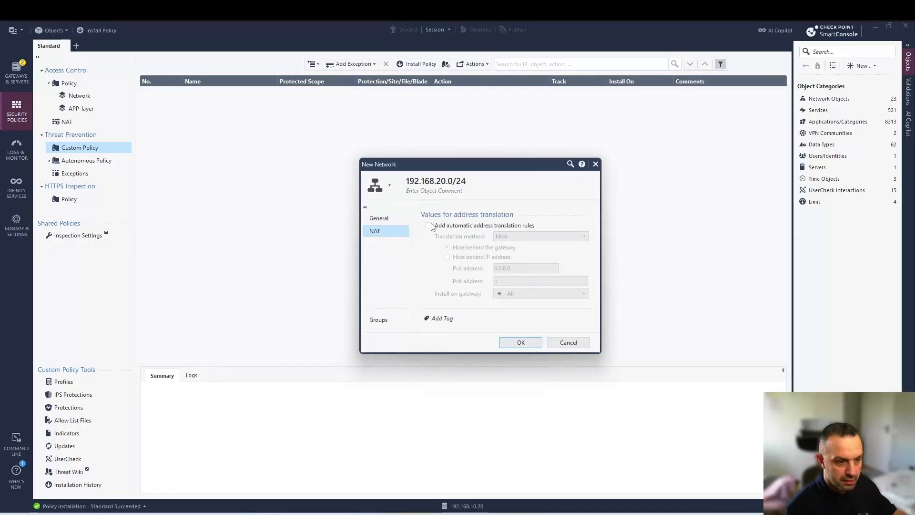
left_click(520, 342)
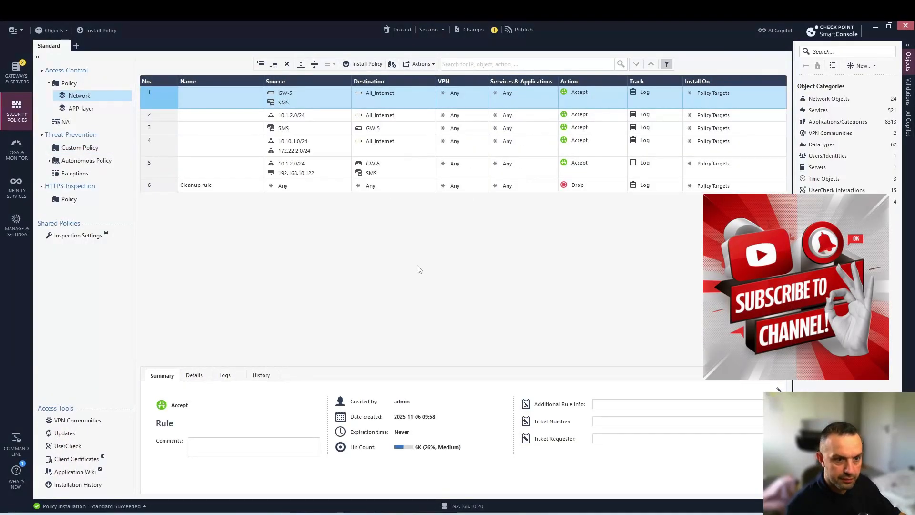
left_click(346, 139)
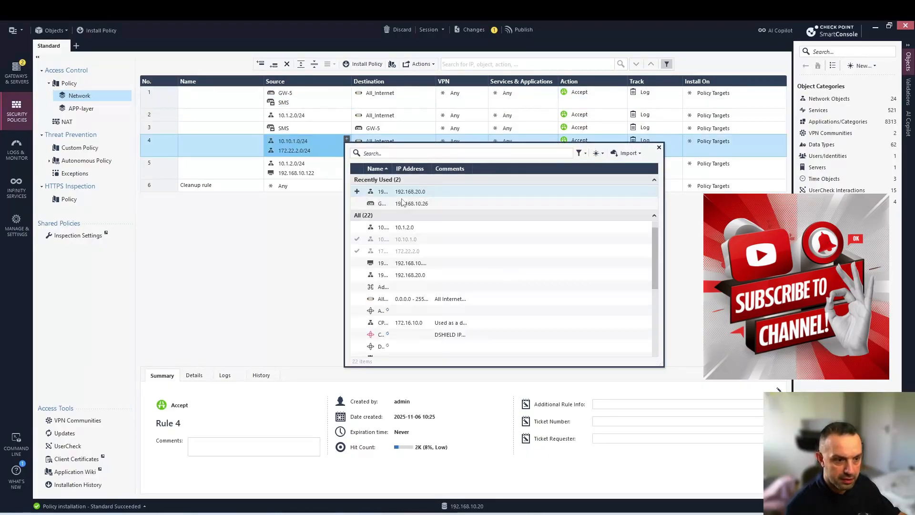
left_click(357, 191)
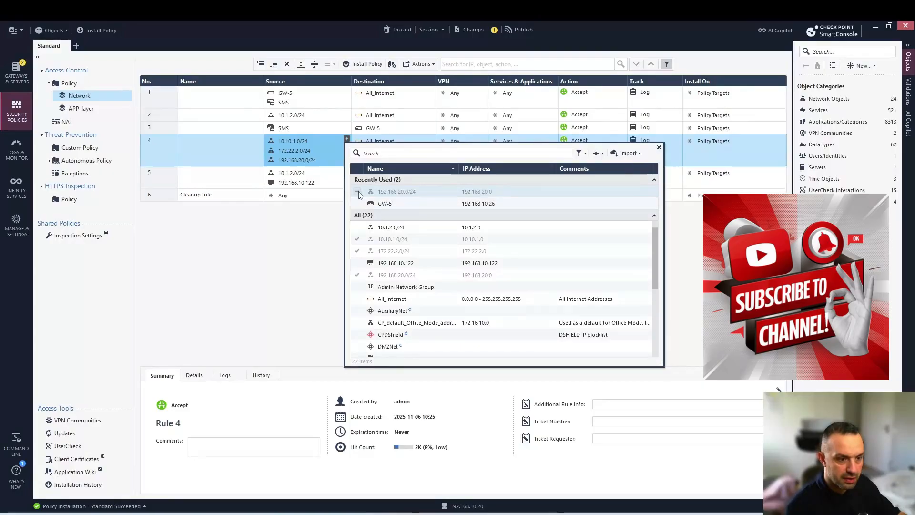
Publish the changes and install the Standard policy on GW-5, accepting the license warning
left_click(659, 148)
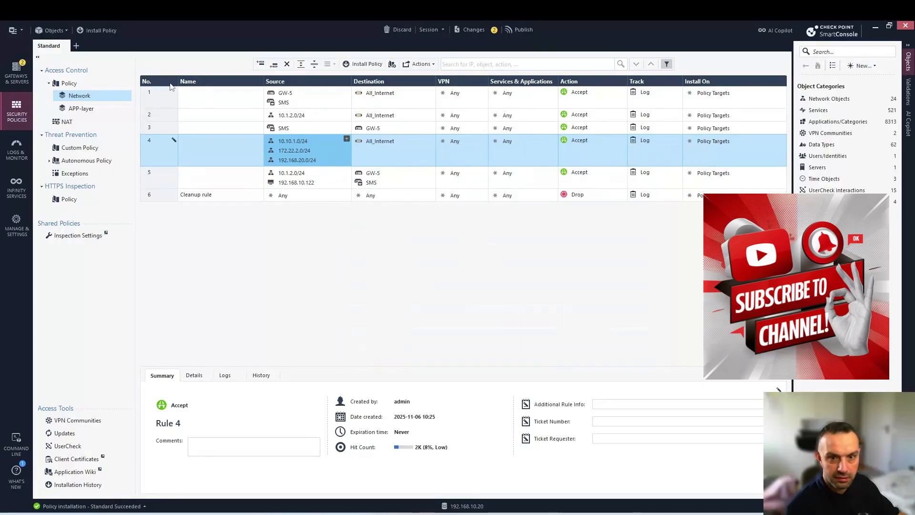
left_click(97, 31)
left_click(499, 328)
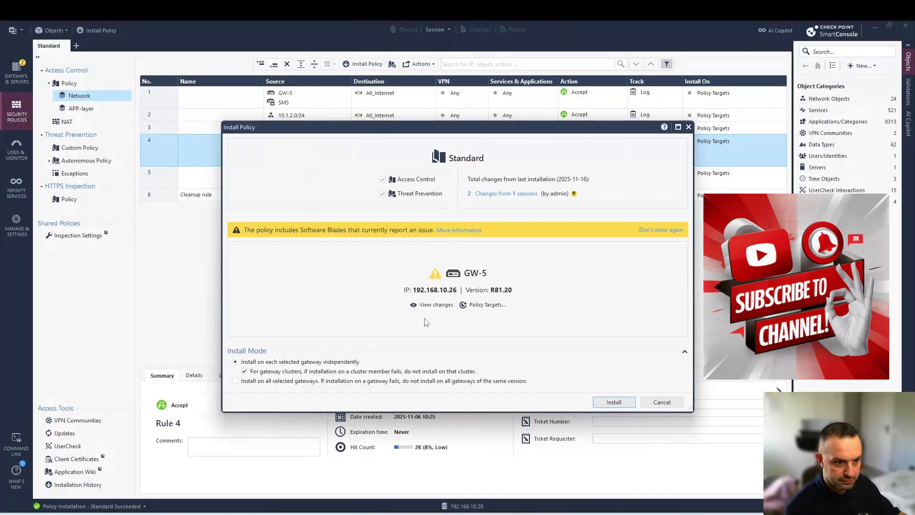
left_click(609, 402)
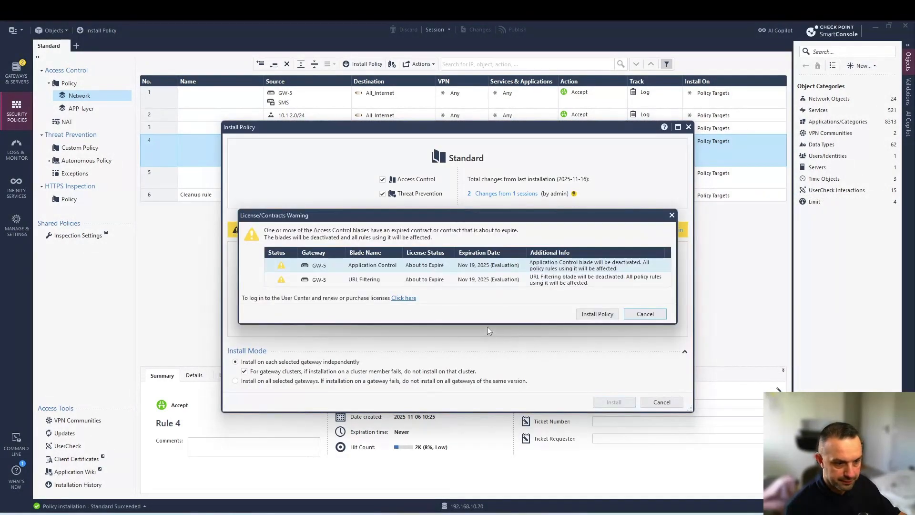
left_click(595, 313)
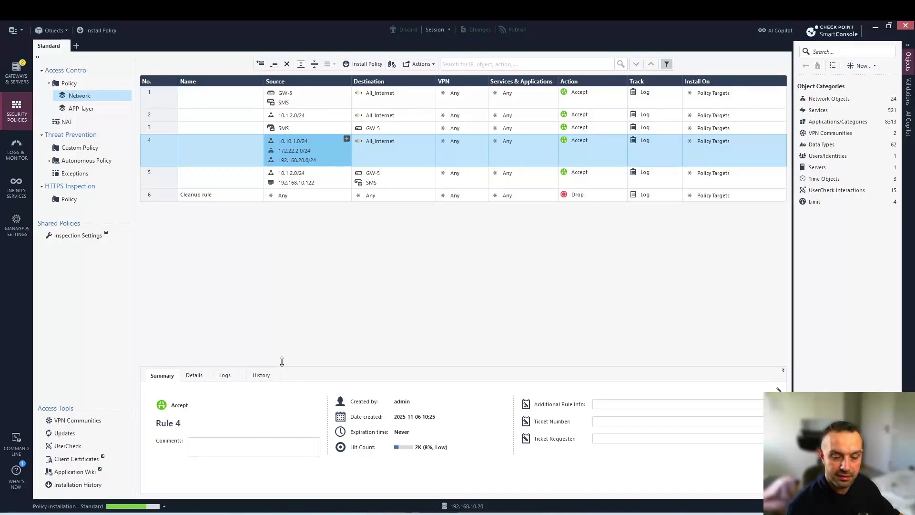
Review the installation task details showing success with license-expiry warnings
left_click(164, 507)
left_click(185, 339)
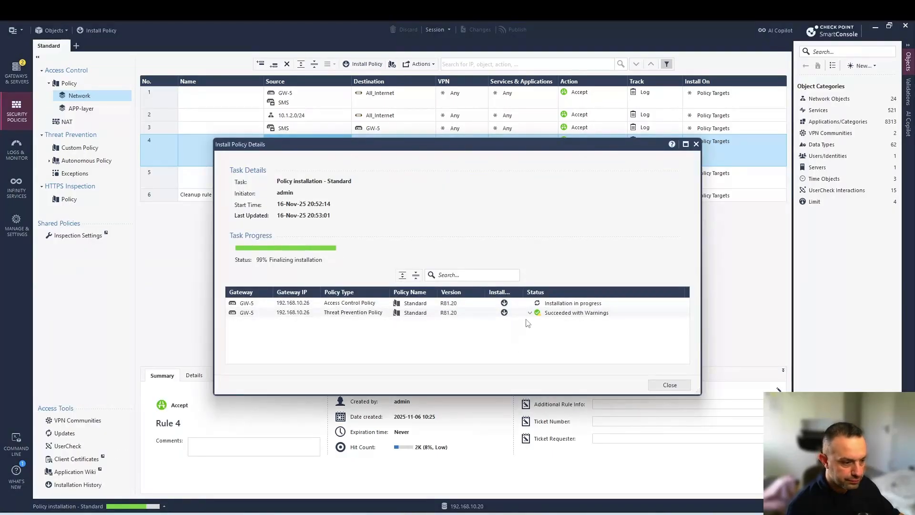
left_click(529, 312)
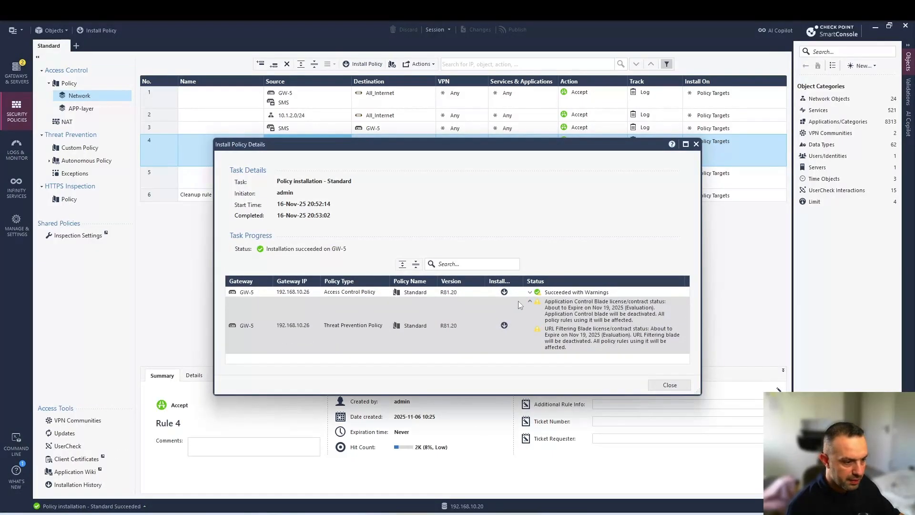
left_click(669, 385)
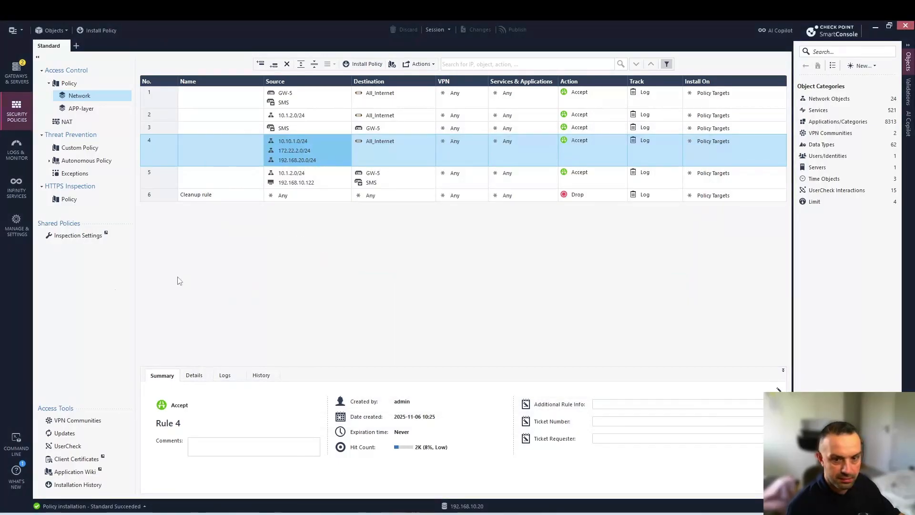
Open the newest 192.168.20.10 Drop log and confirm its Address spoofing reason, then return to EVE-NG
left_click(11, 152)
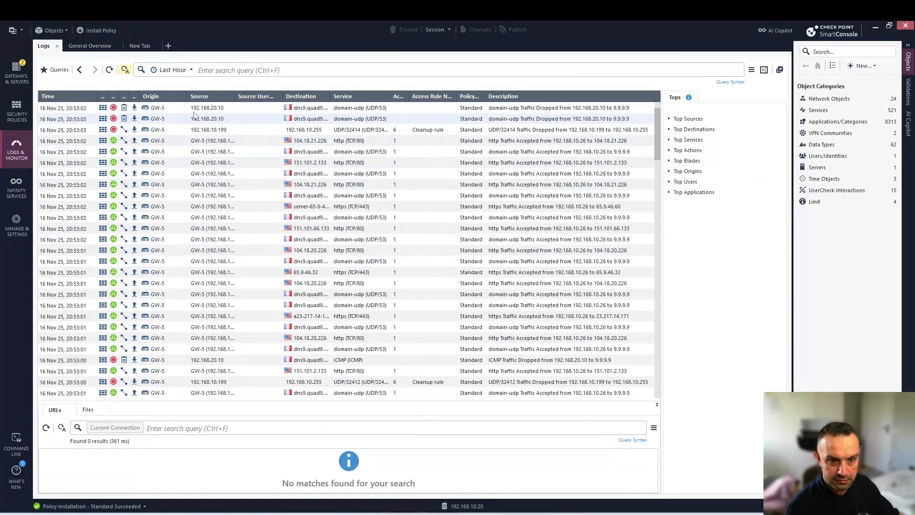
left_click(206, 110)
double_click(206, 110)
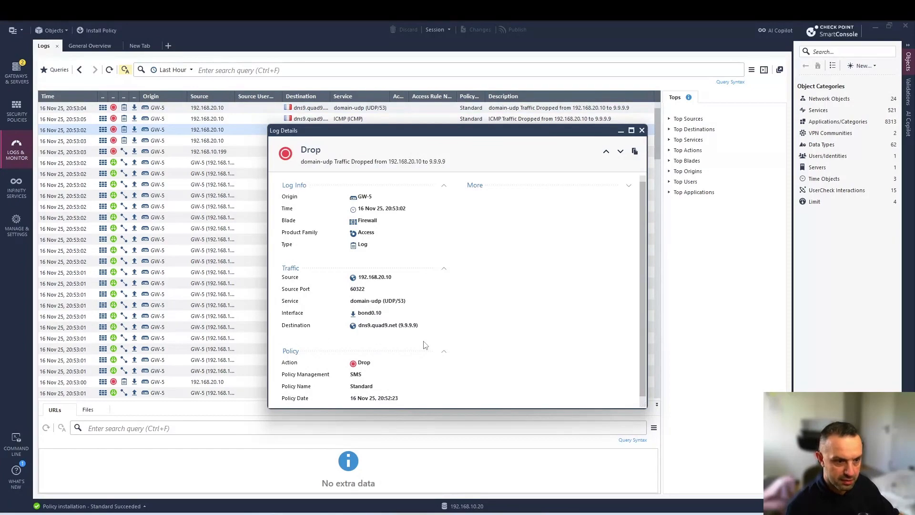
scroll(425, 344, "down", 1)
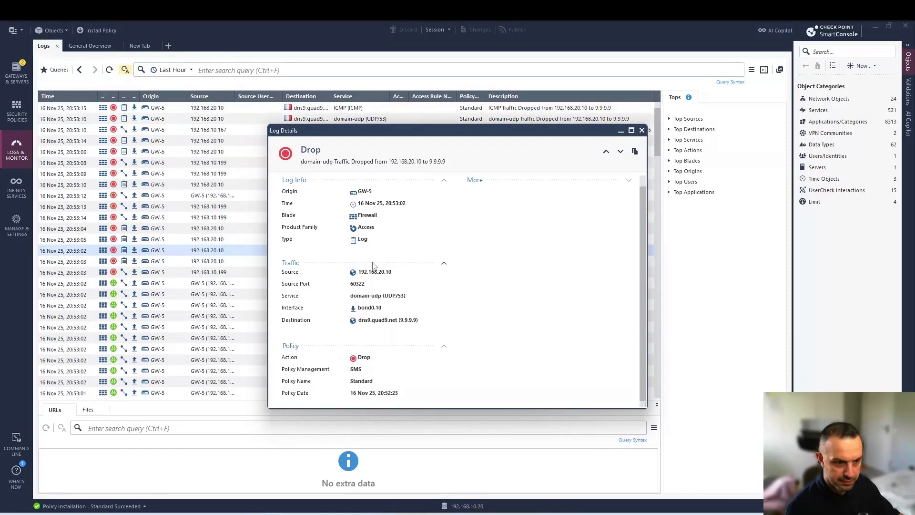
left_click(629, 181)
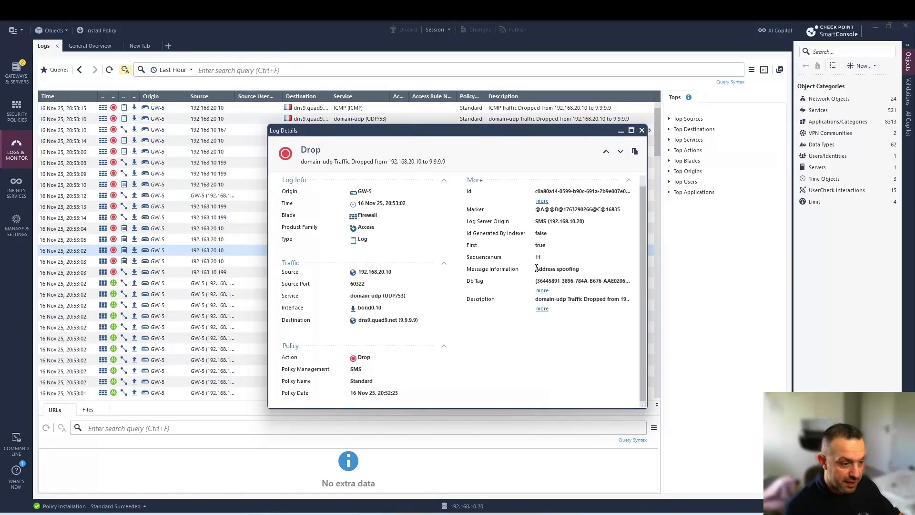
left_click_drag(536, 269, 581, 270)
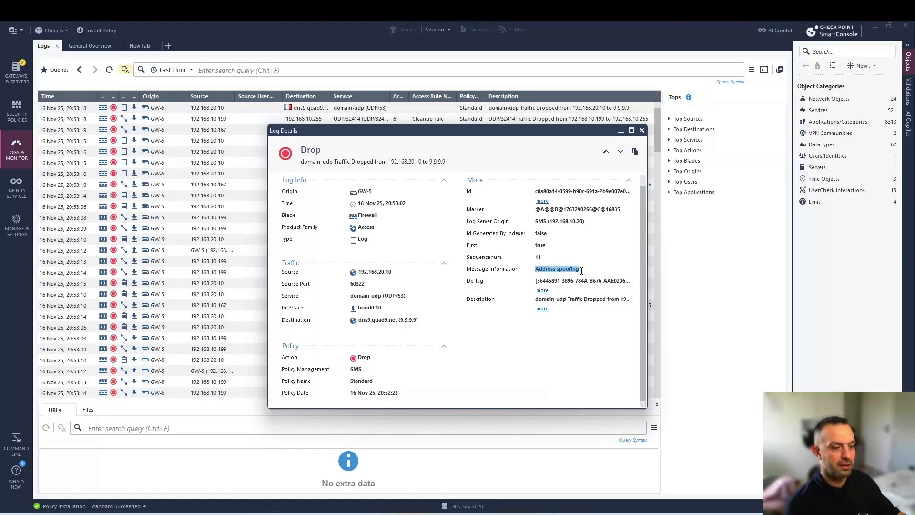
left_click(585, 270)
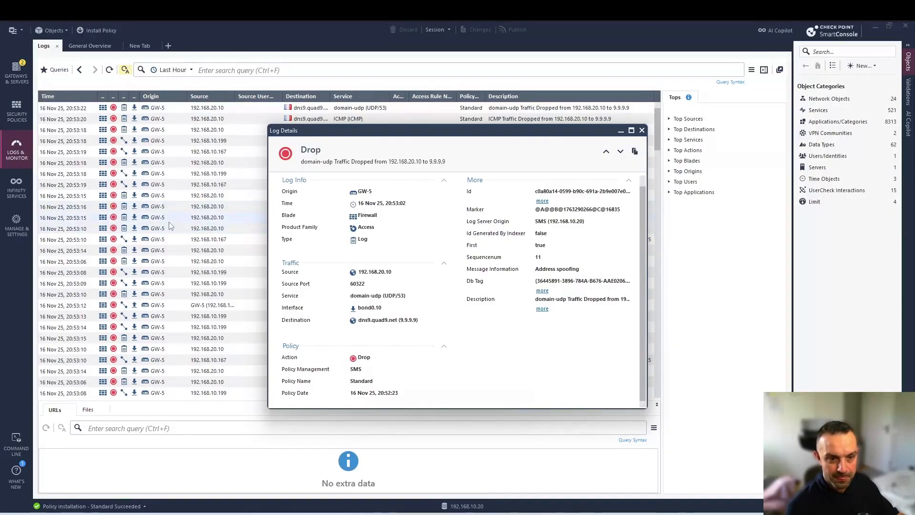
left_click(167, 513)
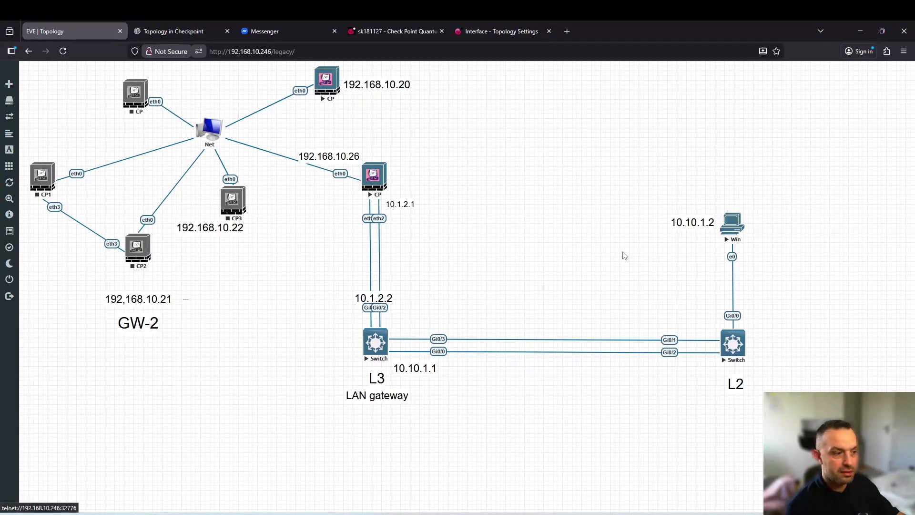
Add a size-30 '192.168.20.10' label beside Win and move the 10.10.1.2 label to the canvas top
right_click(662, 249)
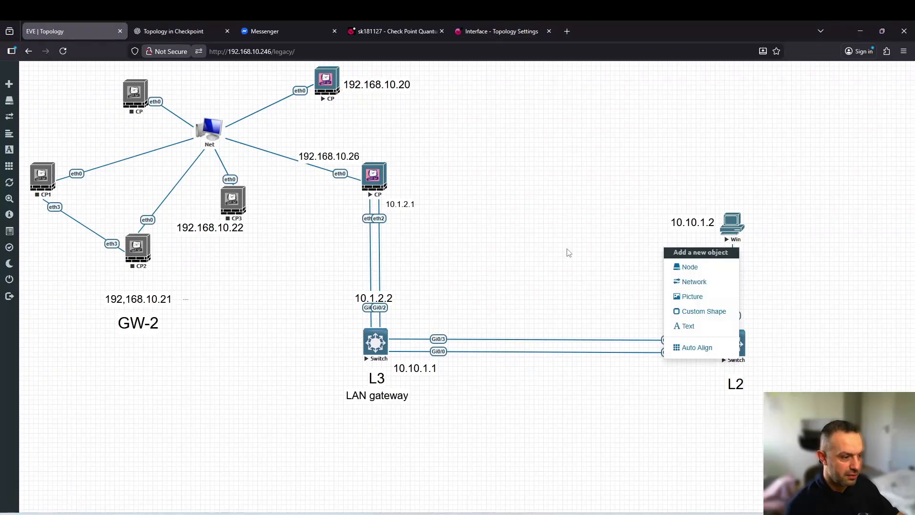
left_click(686, 326)
type("192.168.20.10")
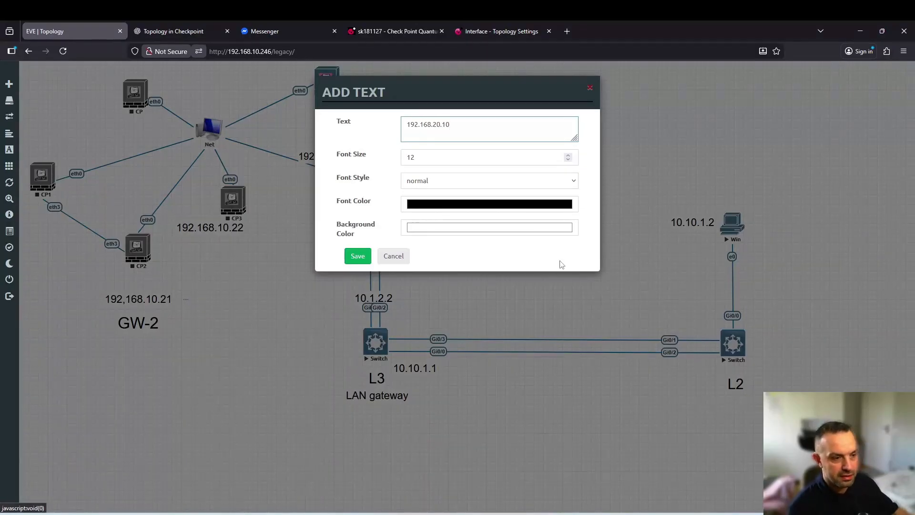
left_click(411, 158)
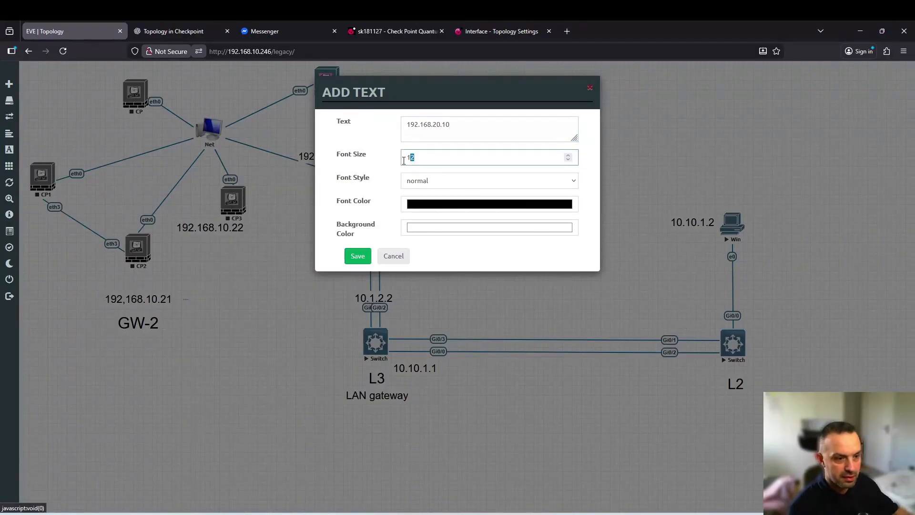
double_click(409, 158)
type("30")
key("Return")
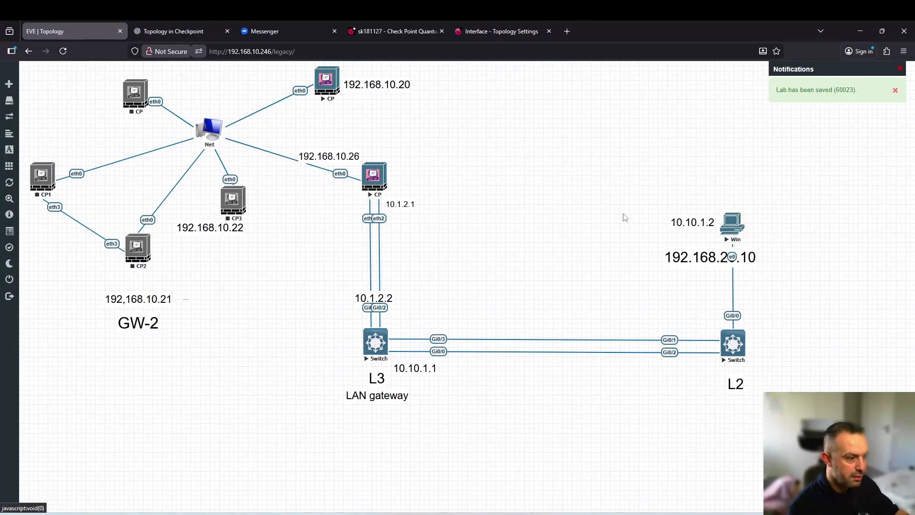
left_click_drag(690, 218, 592, 83)
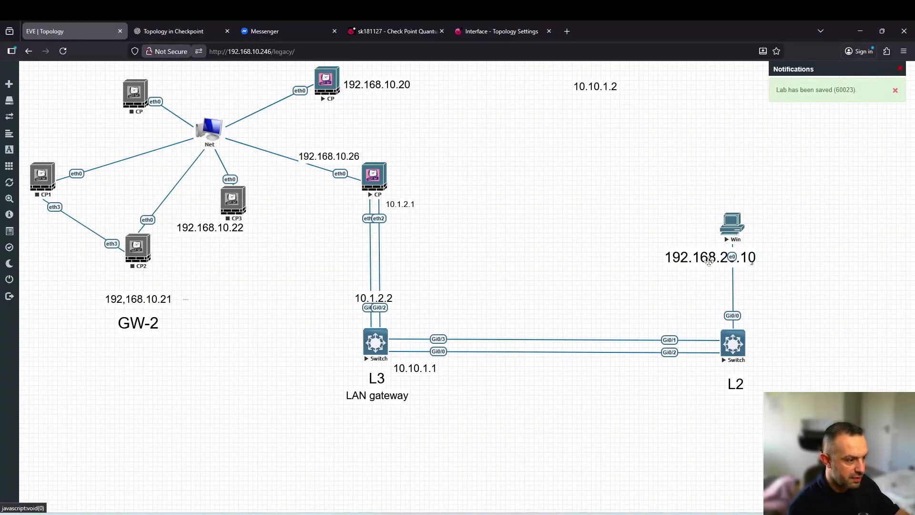
left_click_drag(708, 256, 663, 224)
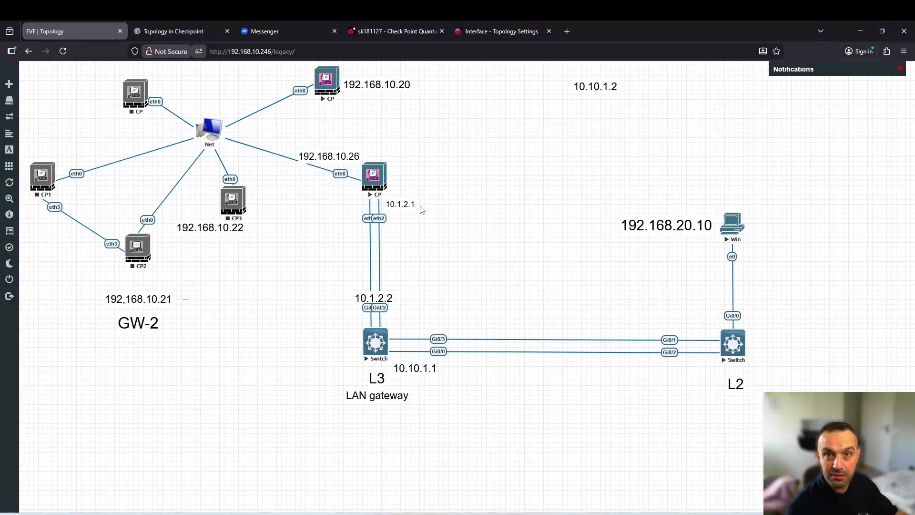
Open and resize the CP gateway's PuTTY console and log in as admin
left_click(374, 178)
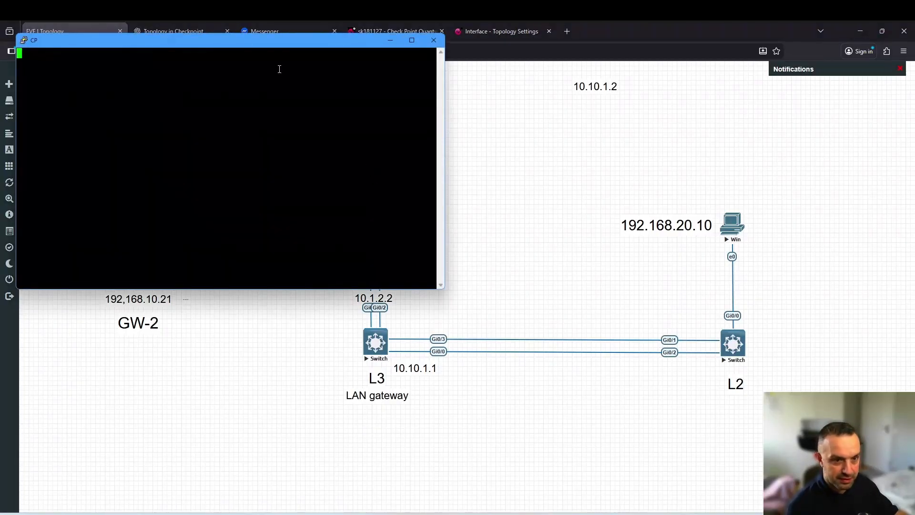
left_click_drag(284, 80, 354, 131)
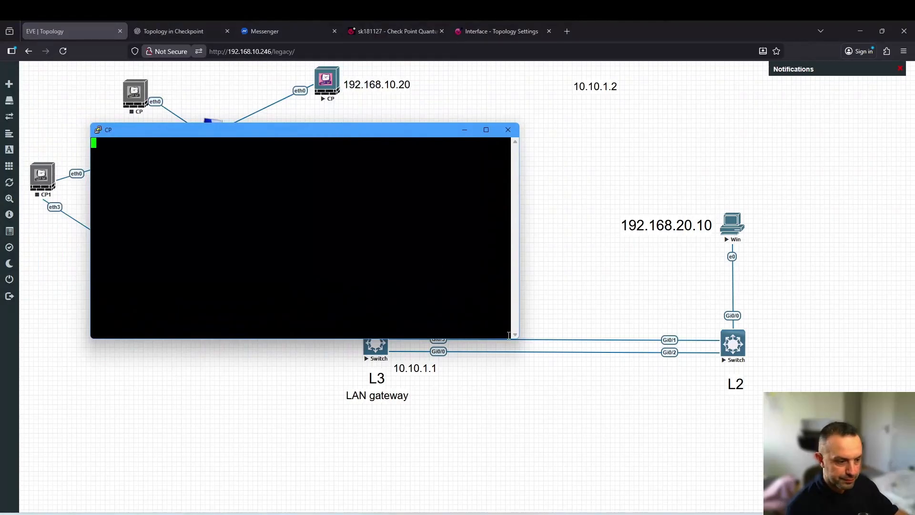
left_click_drag(518, 338, 674, 440)
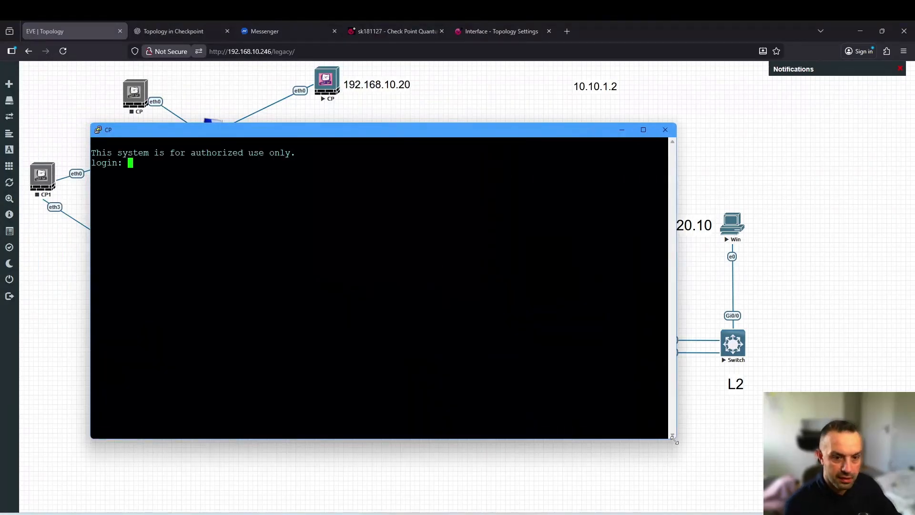
type("admin")
key("Return")
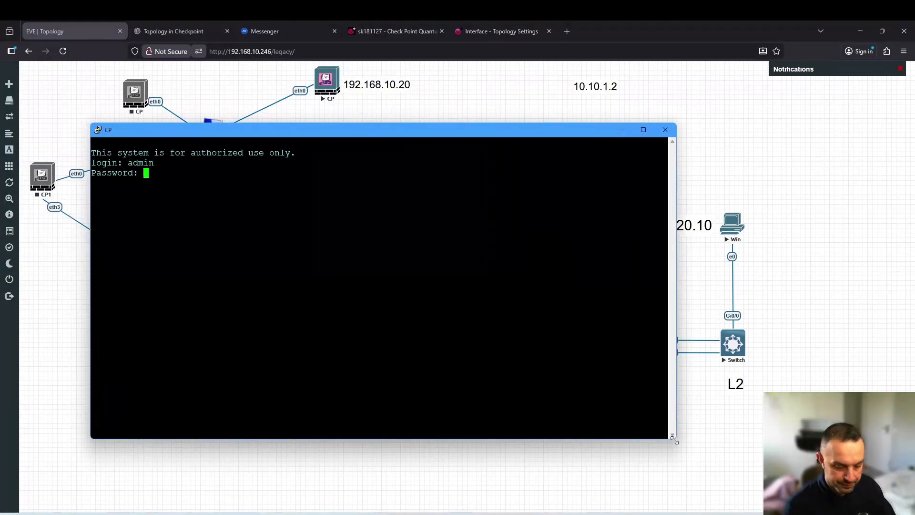
key("Return")
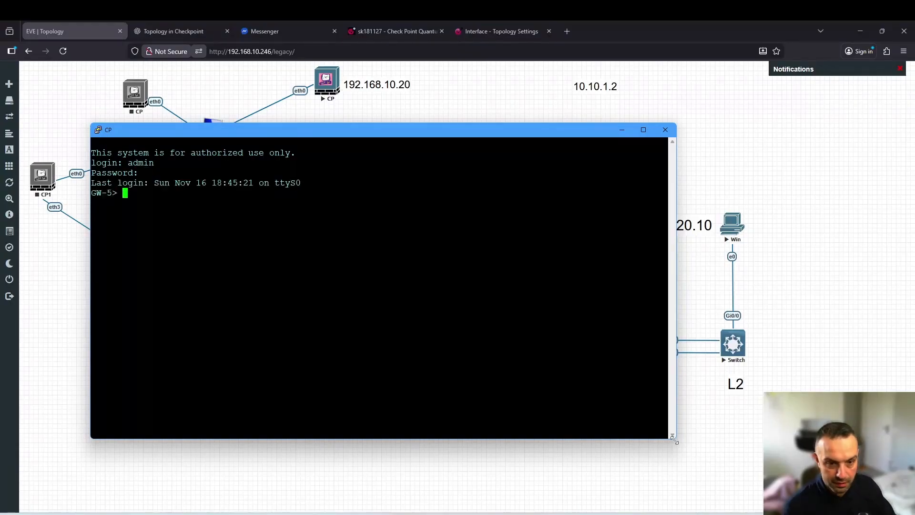
Run 'show route static' and mark the default, 10.10.1.0/24 and 172.22.2.0/24 routes
type("show ")
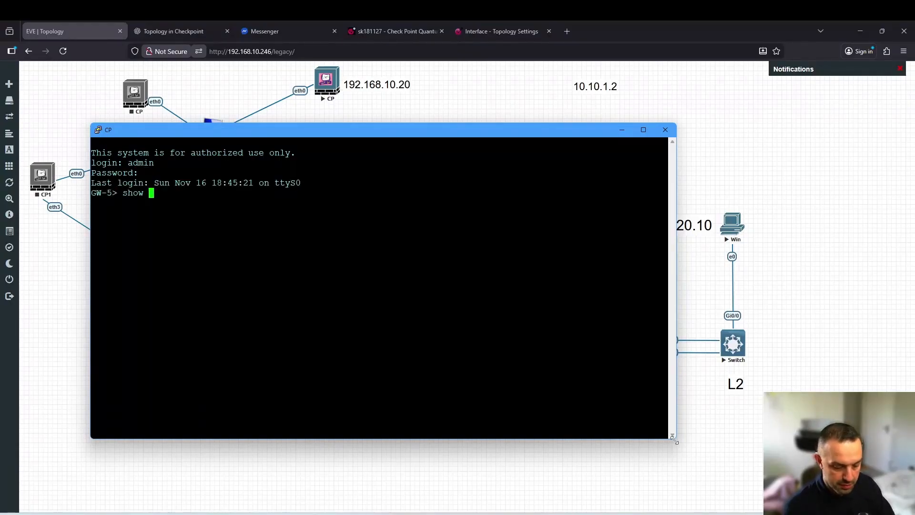
type("st")
key("Tab")
key("BackSpace")
key("BackSpace")
key("BackSpace")
key("BackSpace")
key("BackSpace")
key("BackSpace")
key("BackSpace")
key("BackSpace")
key("BackSpace")
key("BackSpace")
key("BackSpace")
key("BackSpace")
key("BackSpace")
key("BackSpace")
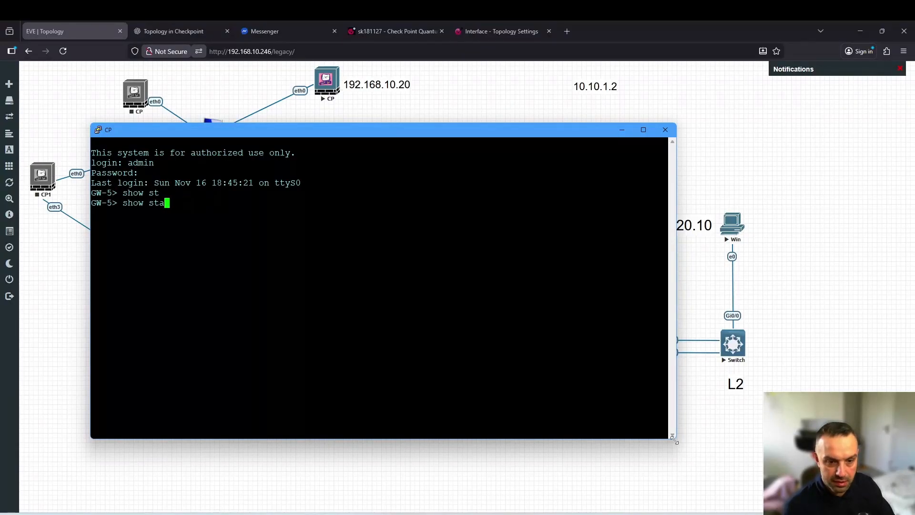
type("route st")
key("Tab")
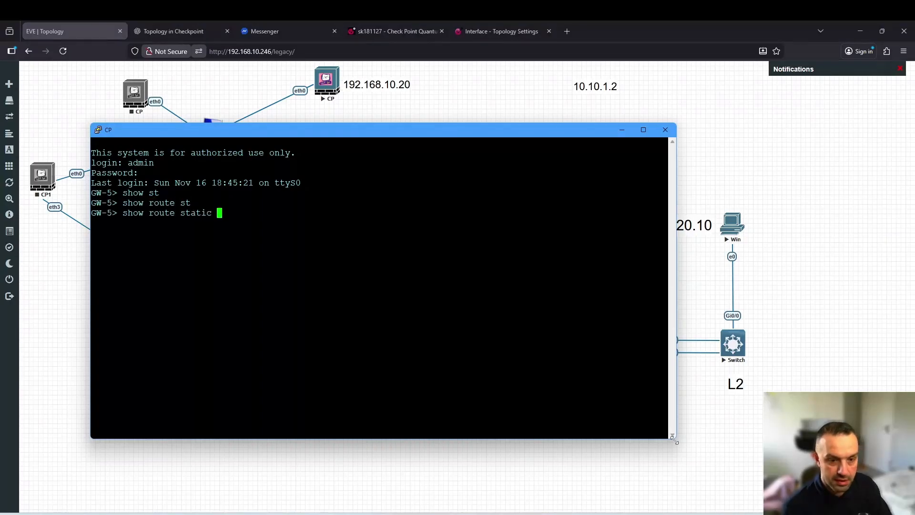
key("Return")
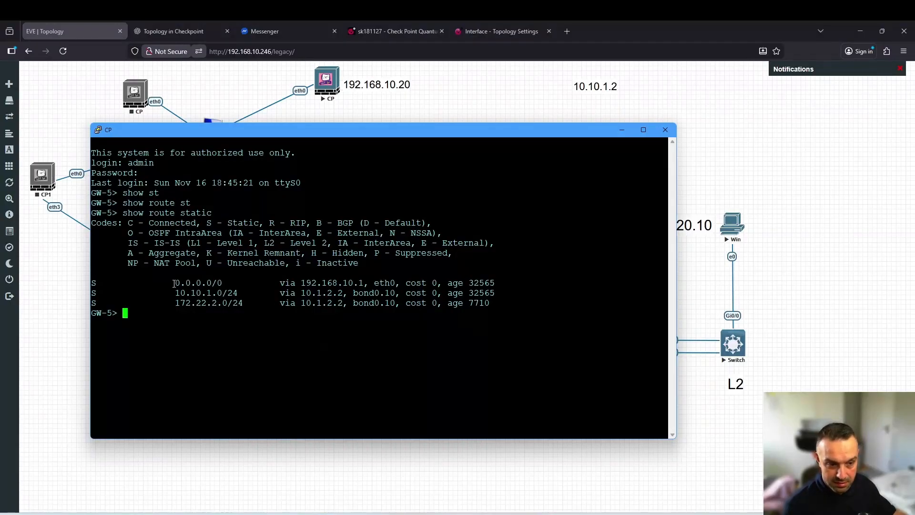
left_click_drag(174, 283, 372, 281)
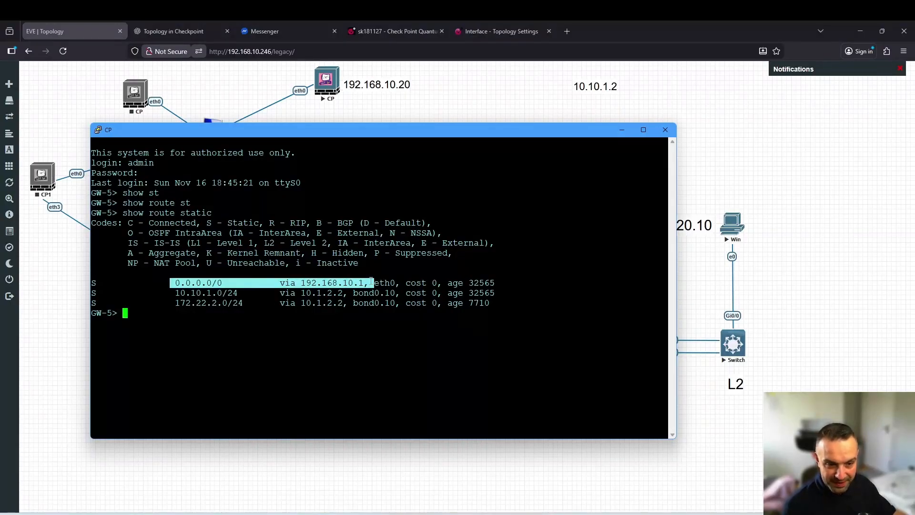
left_click_drag(171, 292, 242, 293)
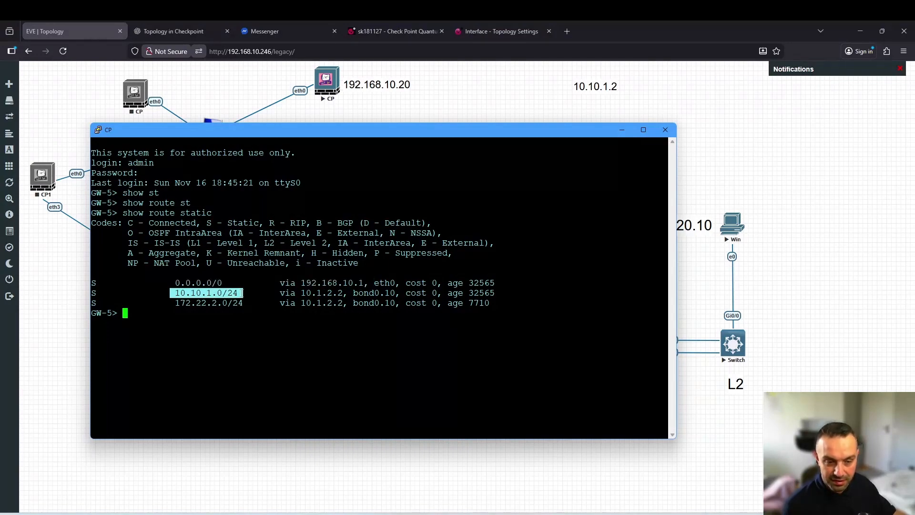
left_click_drag(167, 303, 251, 303)
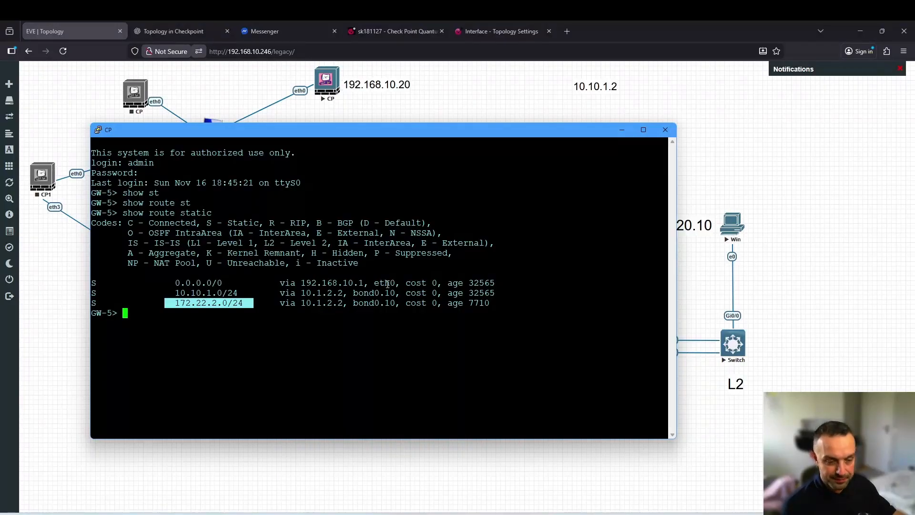
left_click(230, 346)
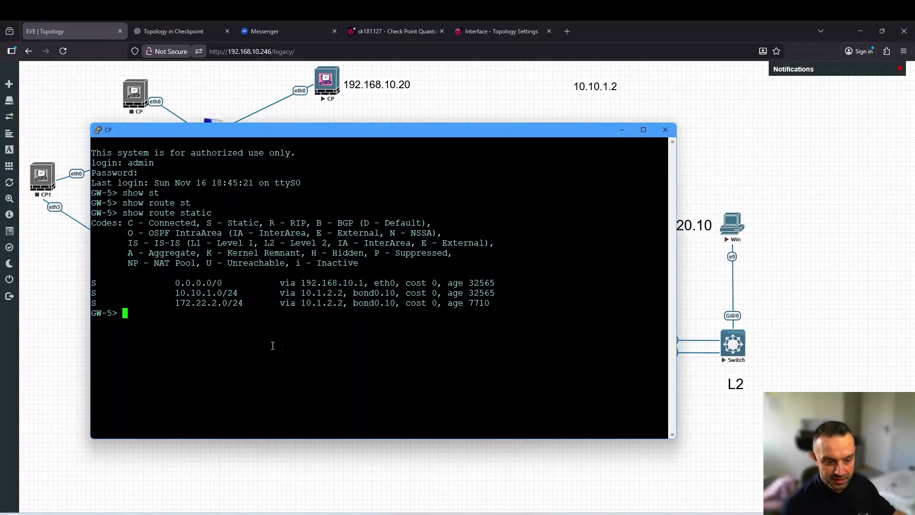
Close SmartConsole's Log Details window and bring the GW-5 PuTTY console back to the front
mouse_move(270, 510)
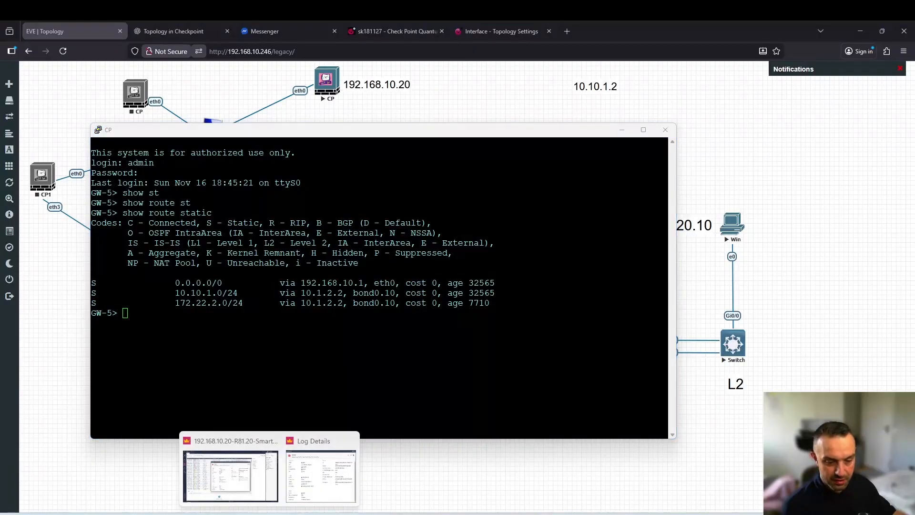
left_click(252, 472)
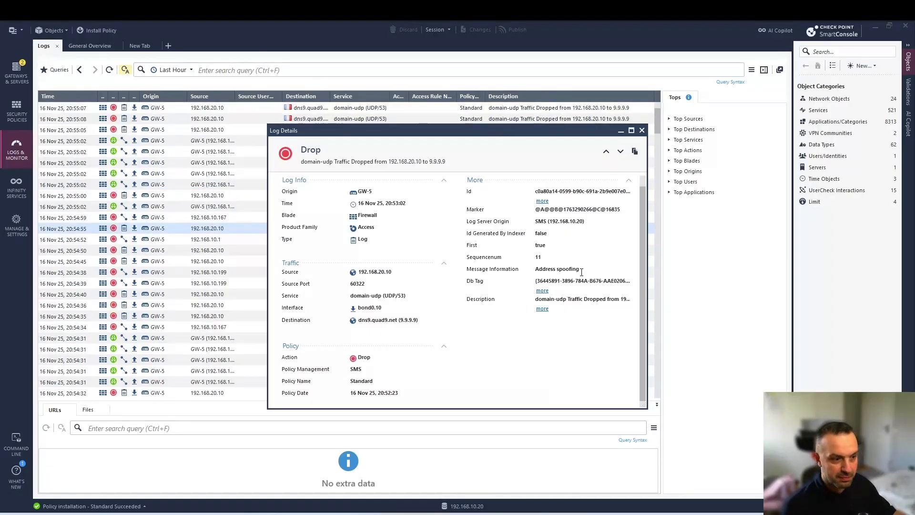
left_click(642, 130)
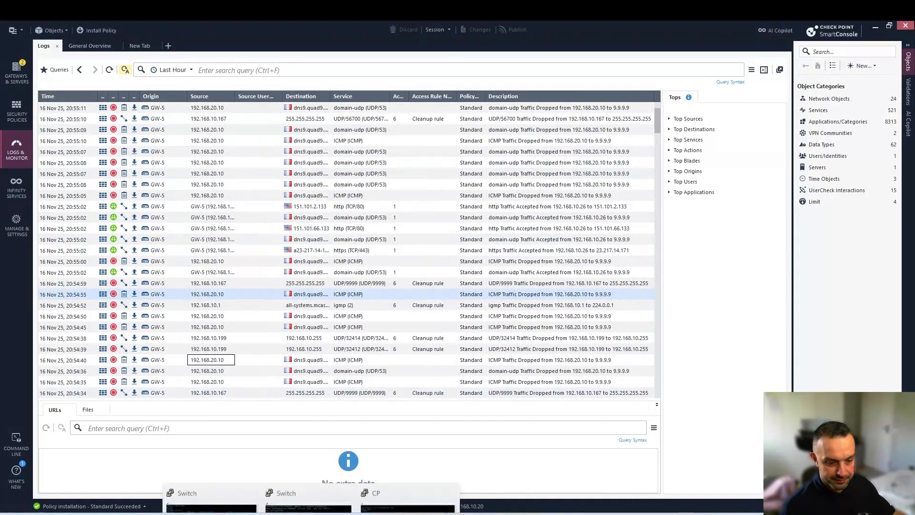
left_click(396, 479)
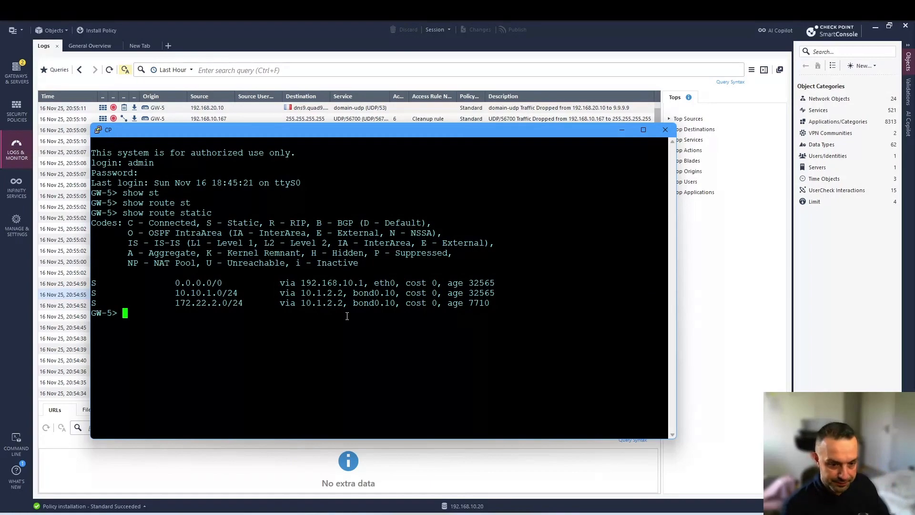
List the gateway's configuration with 'show configuration static-route'
type("show ")
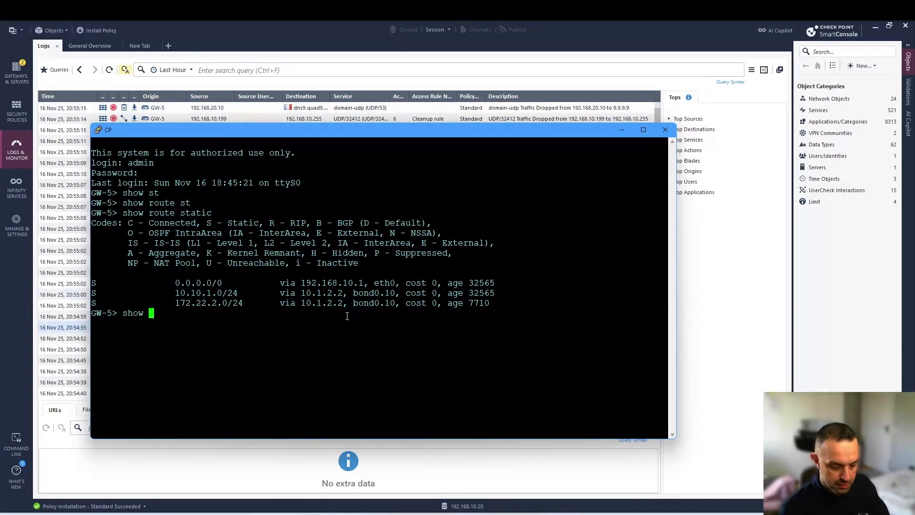
type("confi")
key("Tab")
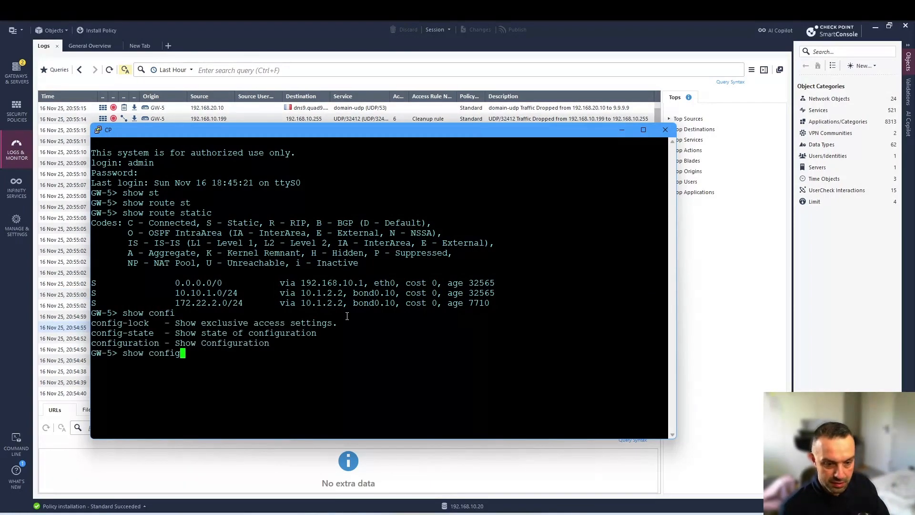
type("u")
key("Tab")
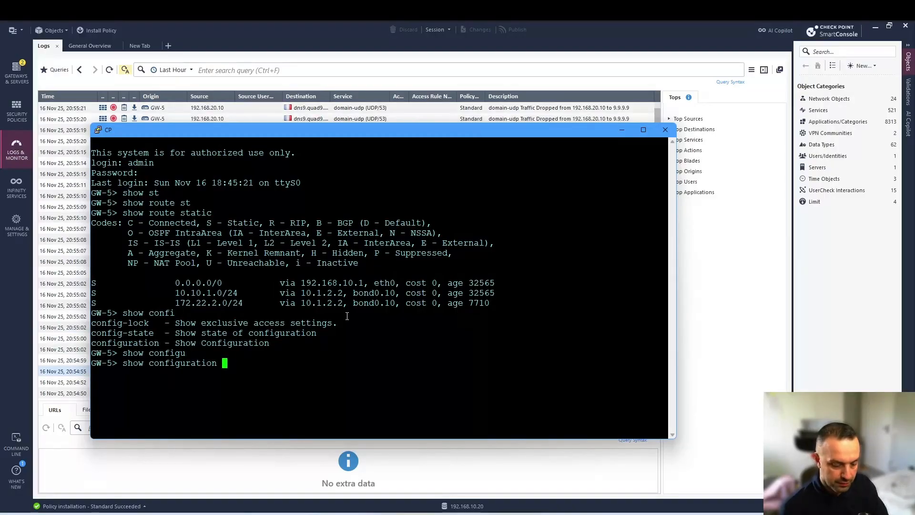
type("st")
key("Tab")
type("r")
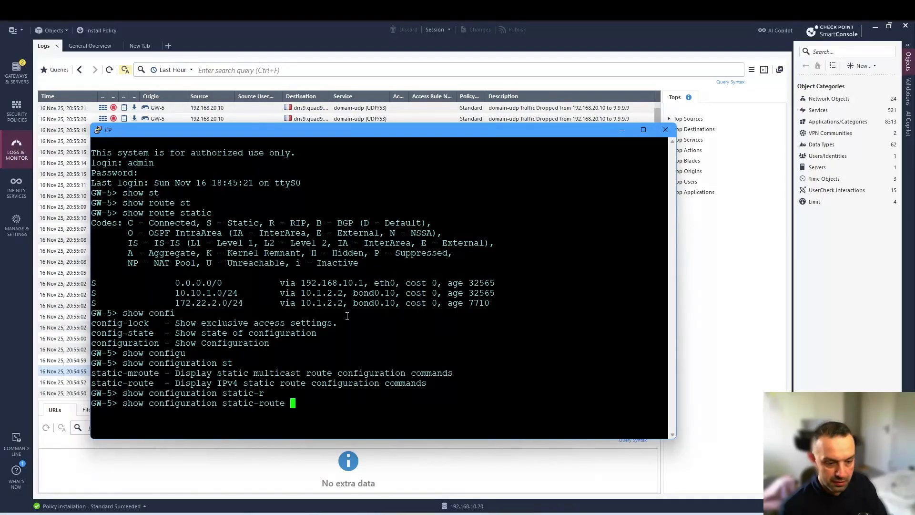
key("Tab")
key("Return")
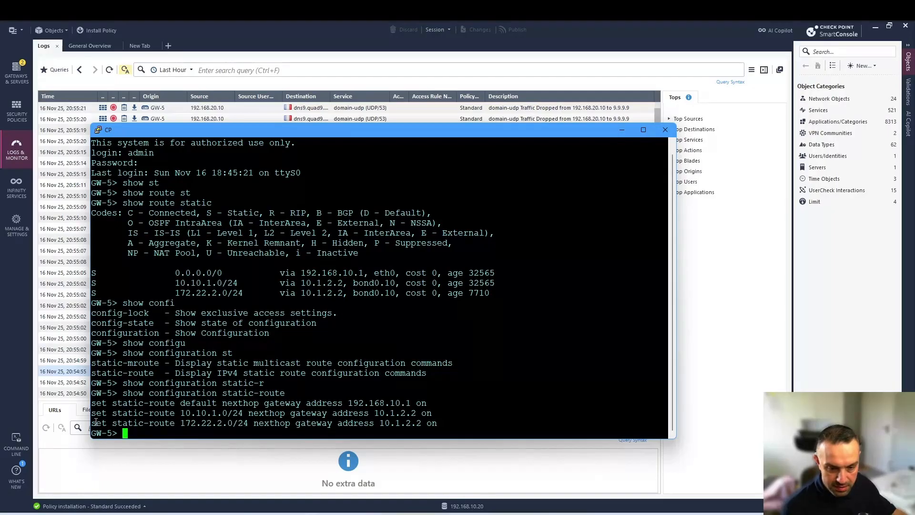
Reuse the 172.22.2.0/24 line to run set static-route 92.168.20.0/24 nexthop gateway address 10.1.2.2 on
left_click_drag(91, 423, 437, 423)
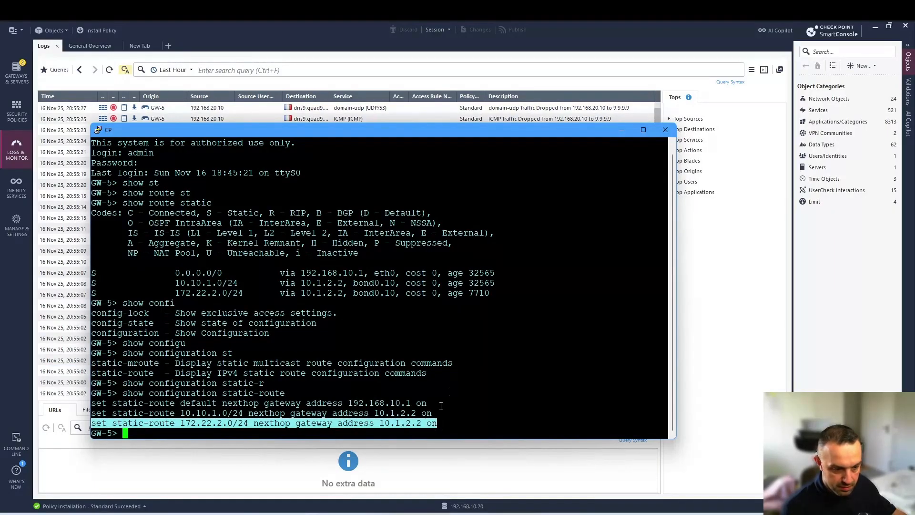
right_click(441, 405)
key("Left")
key("Left")
key("Left")
key("Left")
key("Left")
key("Left")
key("Left")
key("Left")
key("Left")
key("Left")
key("Left")
key("Left")
key("Left")
key("Left")
key("Left")
key("Left")
key("Left")
key("Left")
key("Left")
key("Left")
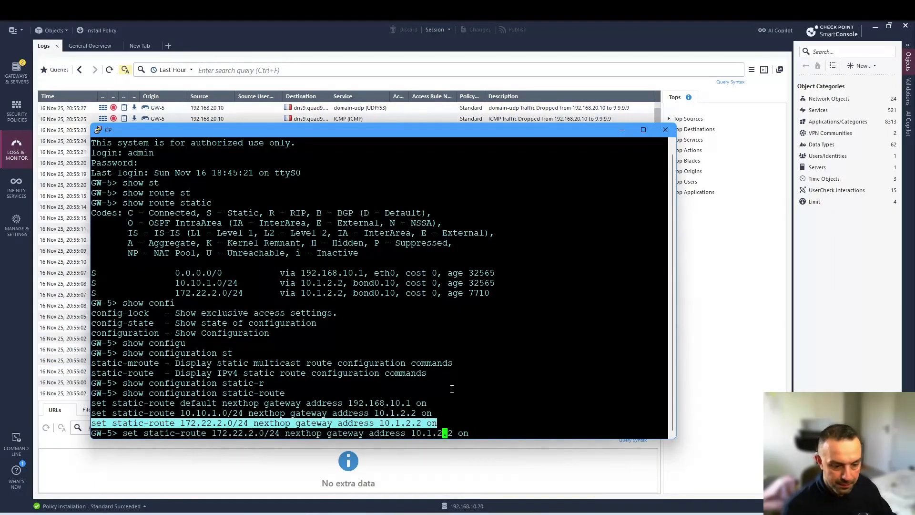
key("Left")
key("Left")
key("Left")
key("Left")
key("Left")
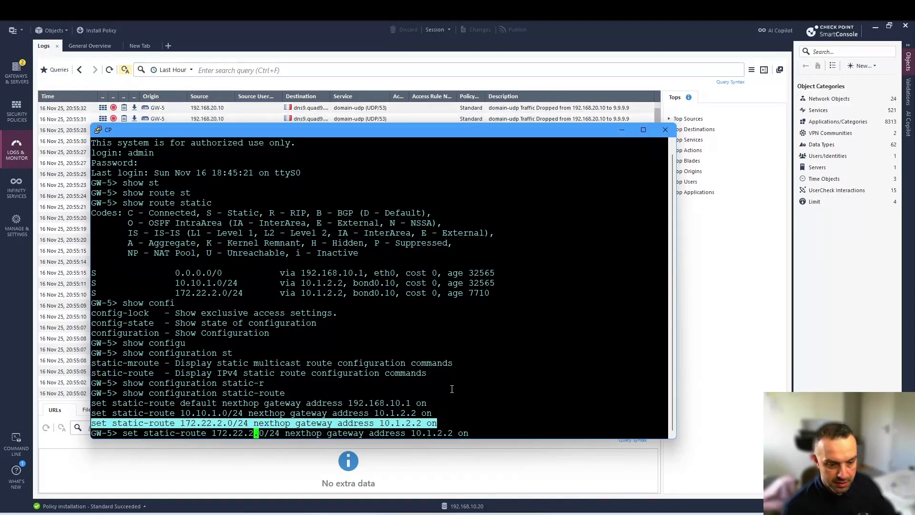
key("BackSpace")
key("BackSpace")
key("BackSpace")
key("BackSpace")
key("BackSpace")
key("BackSpace")
key("BackSpace")
key("BackSpace")
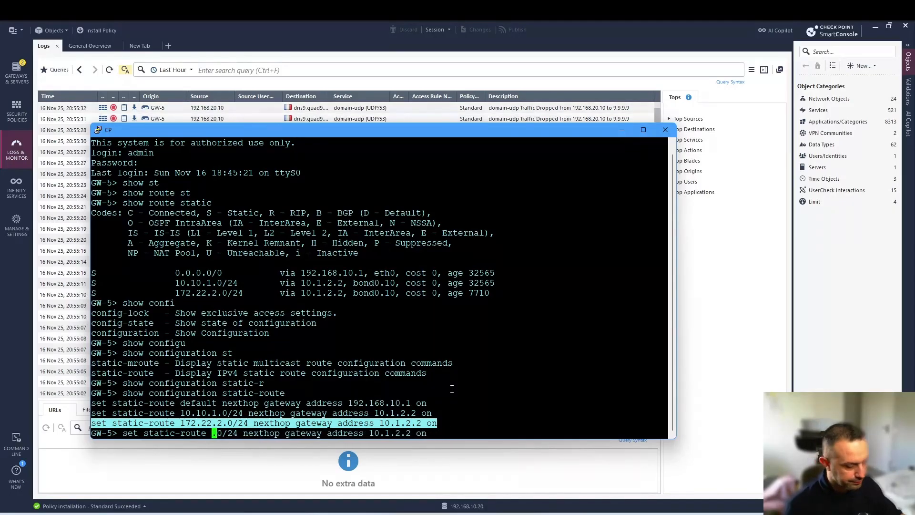
type("92.168")
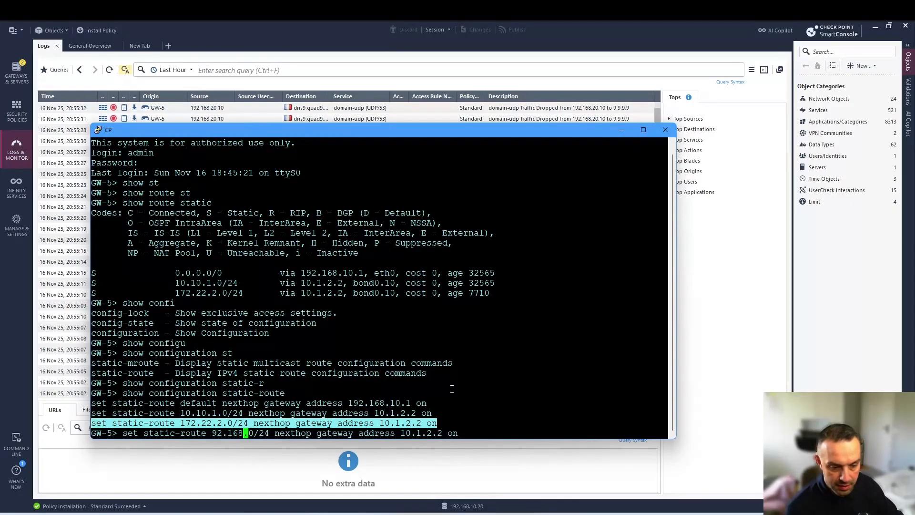
type(".20")
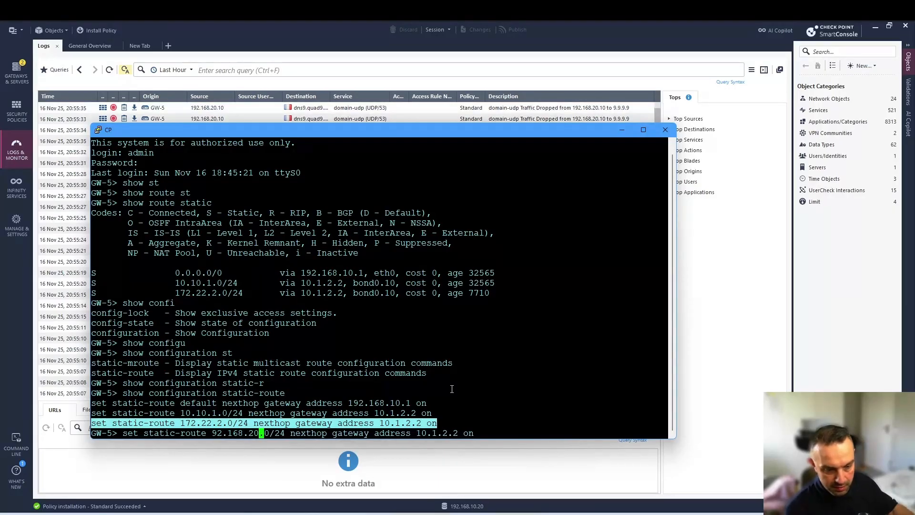
key("Right")
key("Right")
key("Right")
key("Right")
key("Right")
key("Right")
key("Right")
key("Right")
key("Right")
key("Right")
key("Right")
key("Right")
key("Right")
key("Right")
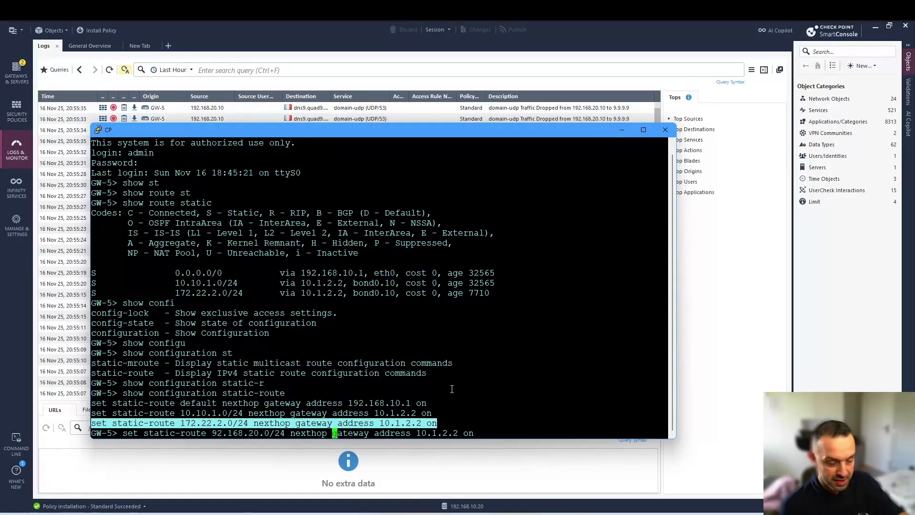
key("alt+Tab")
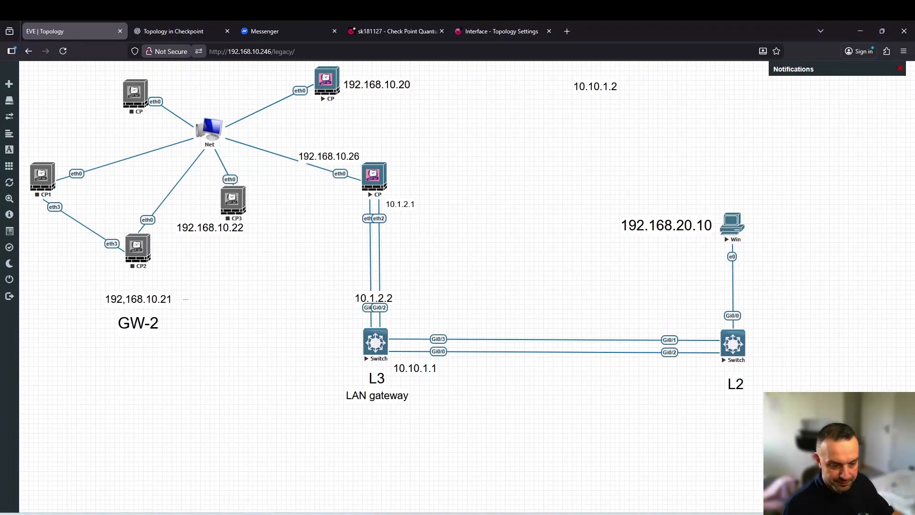
mouse_move(311, 513)
left_click(390, 490)
left_click(498, 373)
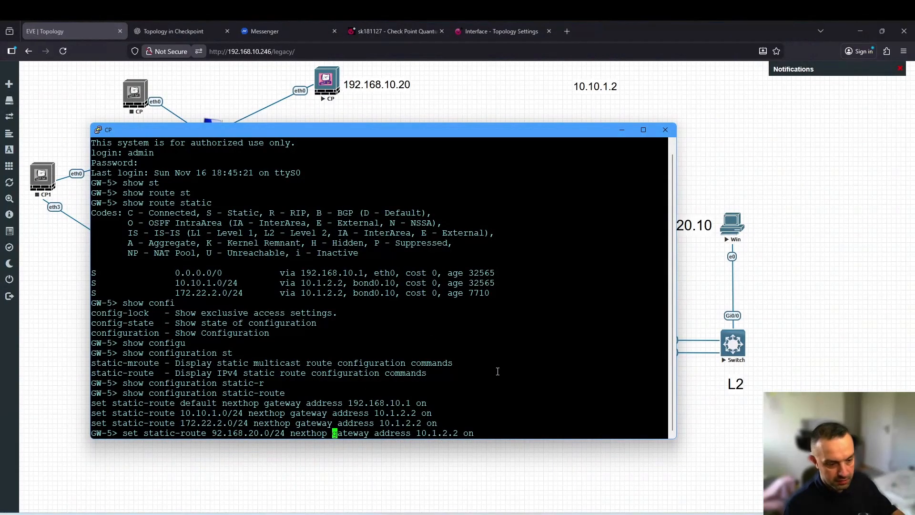
key("Return")
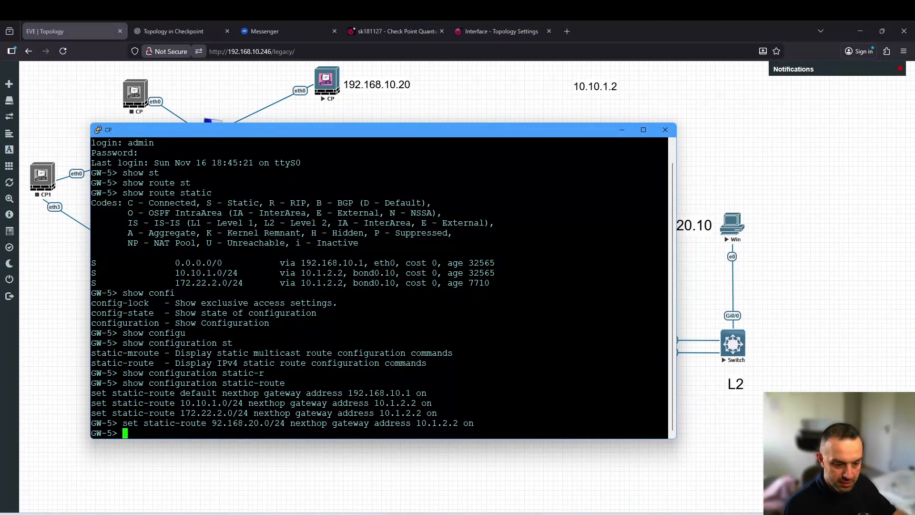
left_click(205, 514)
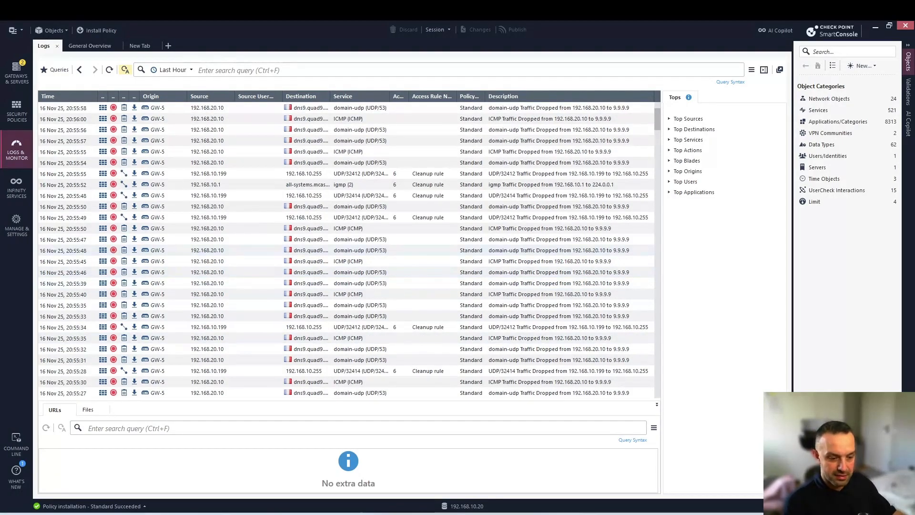
Check the Windows VM ping results, then return to the GW-5 terminal
left_click(365, 514)
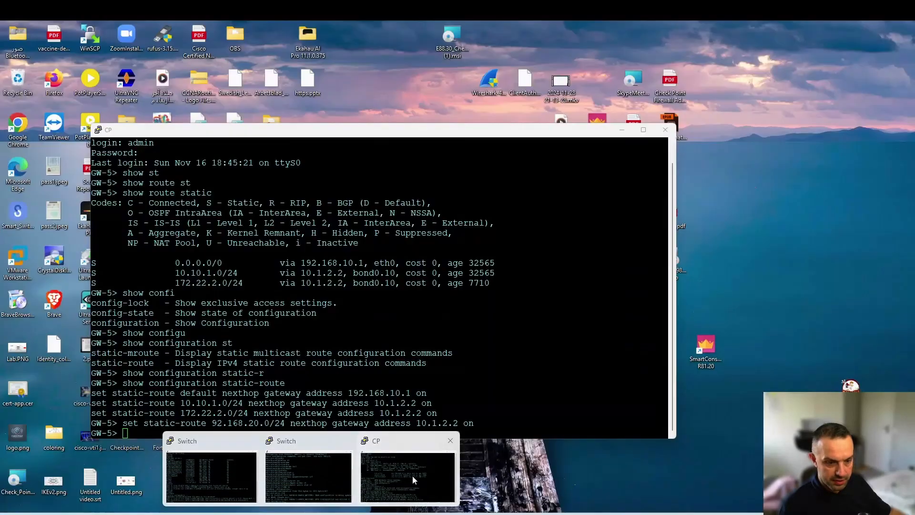
left_click(413, 476)
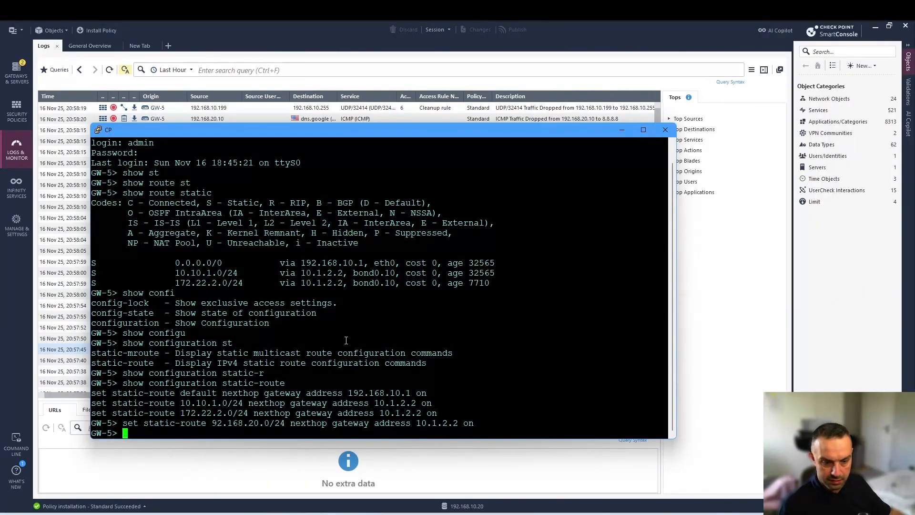
Re-run the route command corrected to 192.168.20.0/24 via 10.1.2.2, then return to the GW-5 logs
left_click_drag(212, 422, 228, 423)
left_click(228, 422)
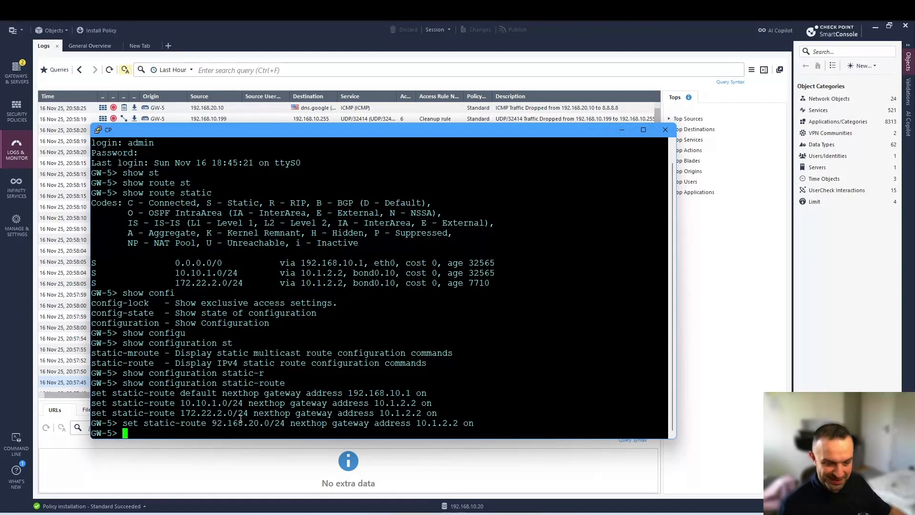
key("Up")
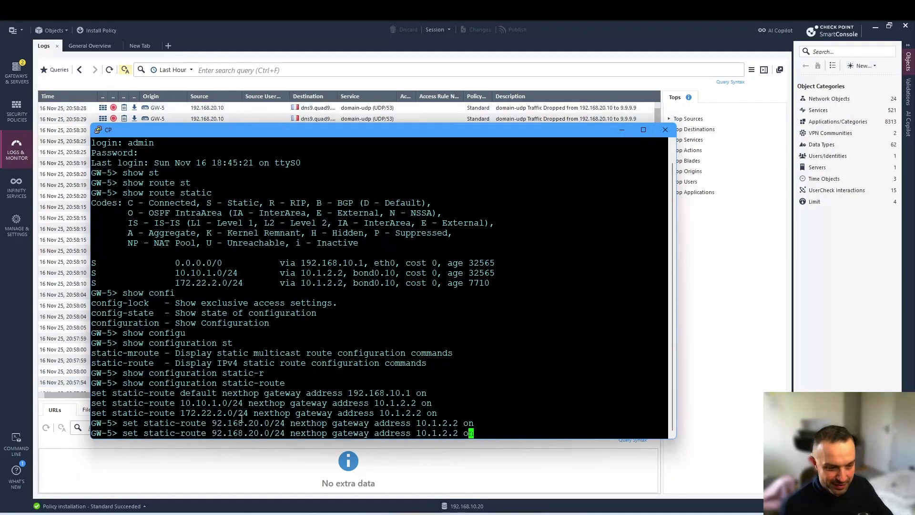
key("Left")
key("Left")
key("Left")
key("Left")
key("Left")
key("Left")
key("Left")
key("Left")
key("Left")
key("Left")
key("Left")
key("Left")
key("Left")
key("Left")
key("Left")
key("Left")
key("Left")
key("Left")
key("Left")
key("Left")
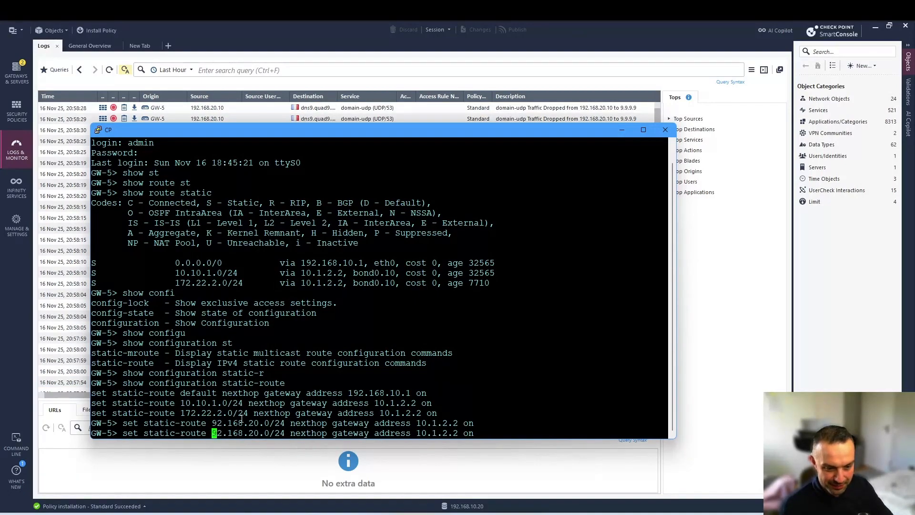
type("1")
key("Return")
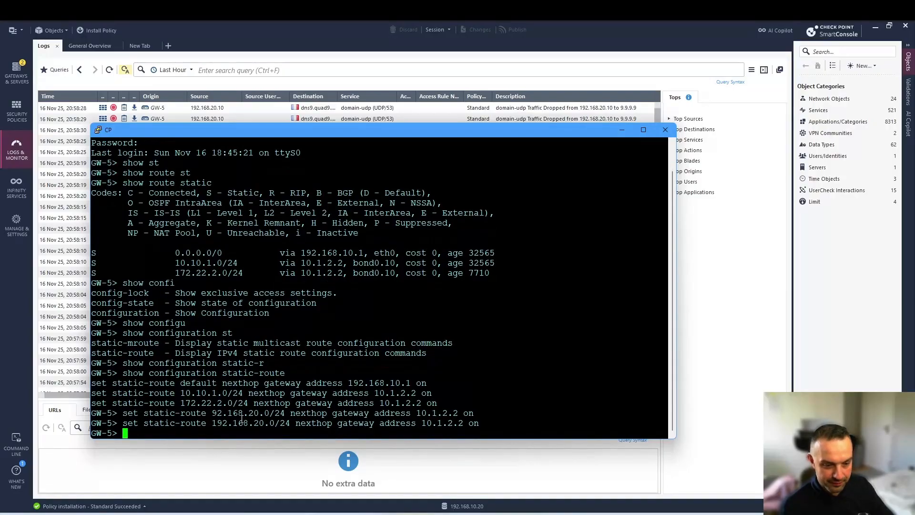
left_click(237, 36)
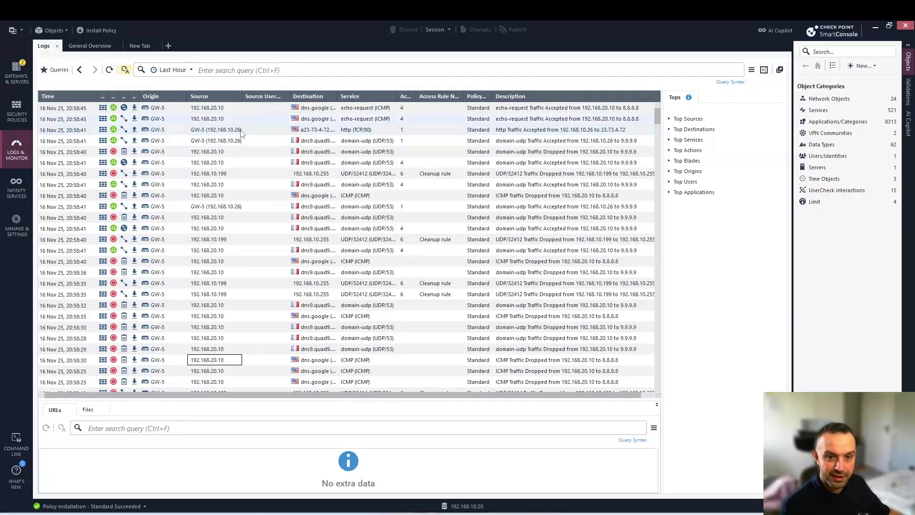
After confirming 192.168.20.10 traffic is accepted, switch to the Gateways & Servers list
left_click(21, 79)
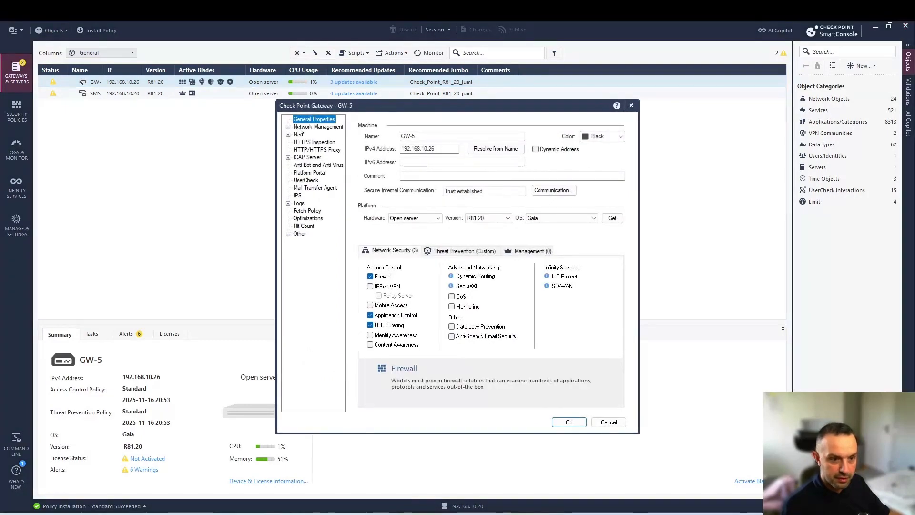
Review GW-5's Network Management interfaces, cancel the properties unchanged, and return to Logs & Monitor
left_click(315, 127)
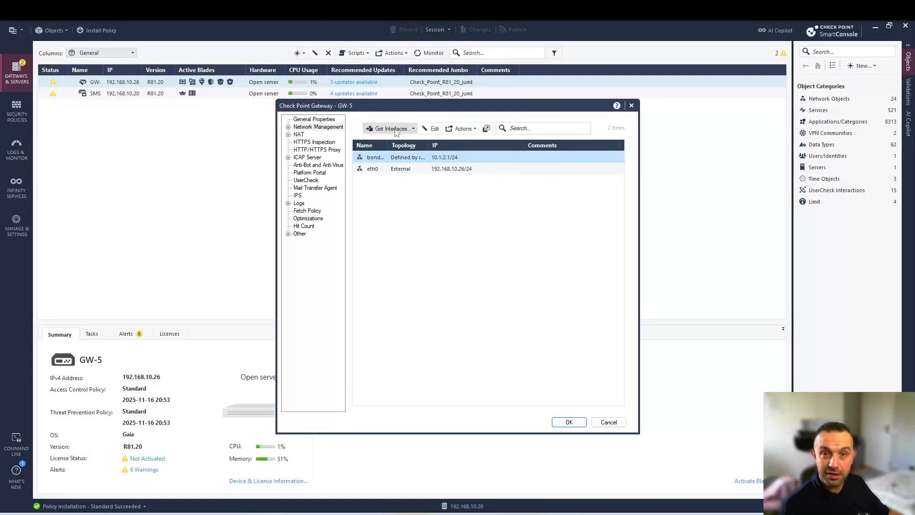
left_click(609, 422)
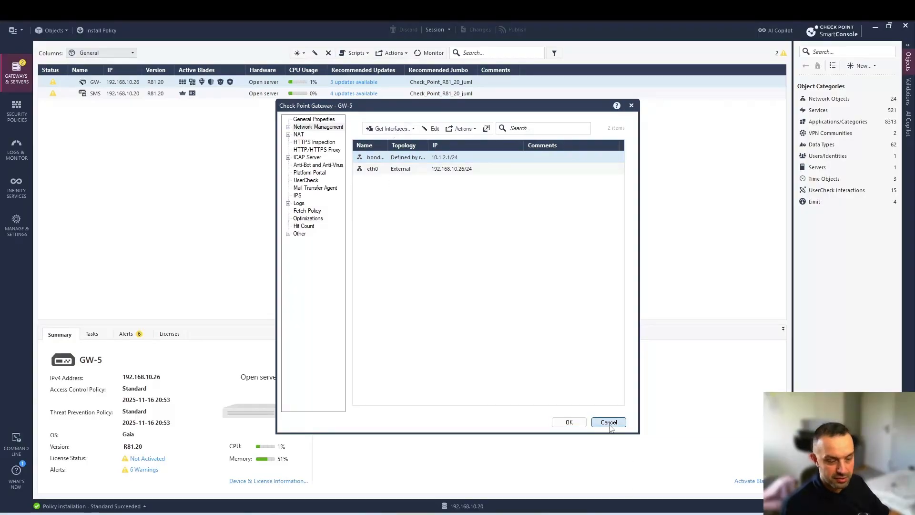
left_click(16, 149)
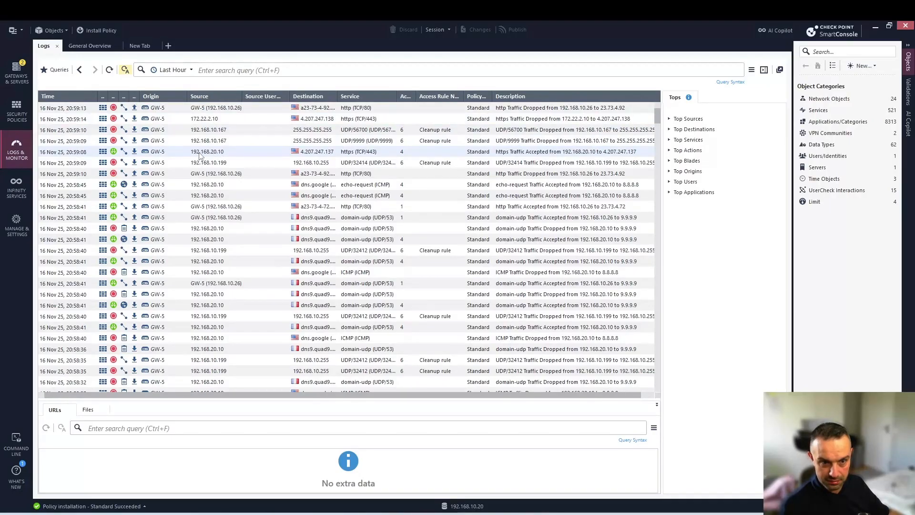
Inspect the details of the 20:59:14 https drop from 172.22.2.10, then switch to the Windows VM
left_click(213, 122)
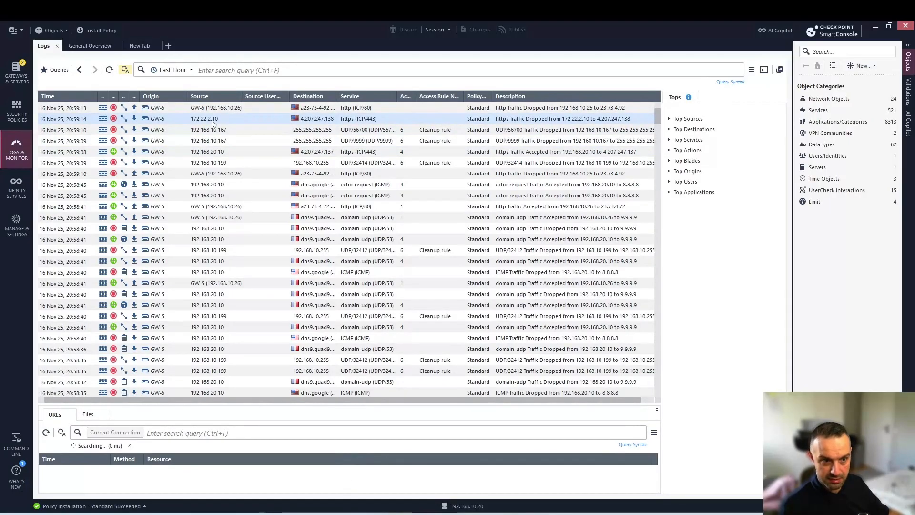
double_click(213, 122)
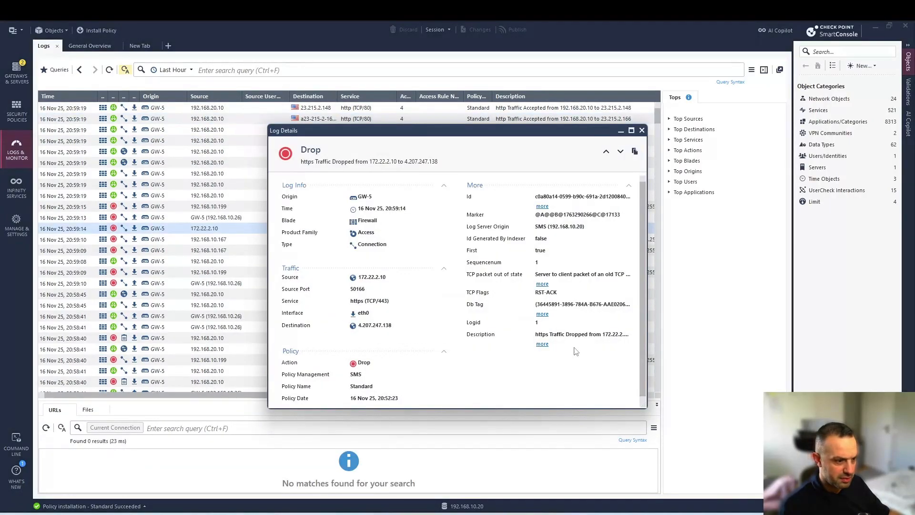
left_click(641, 130)
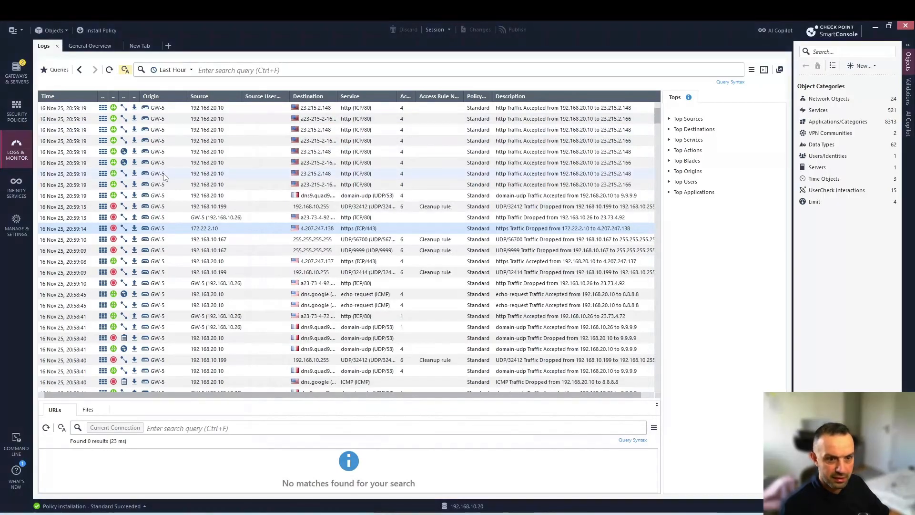
key("alt+Tab")
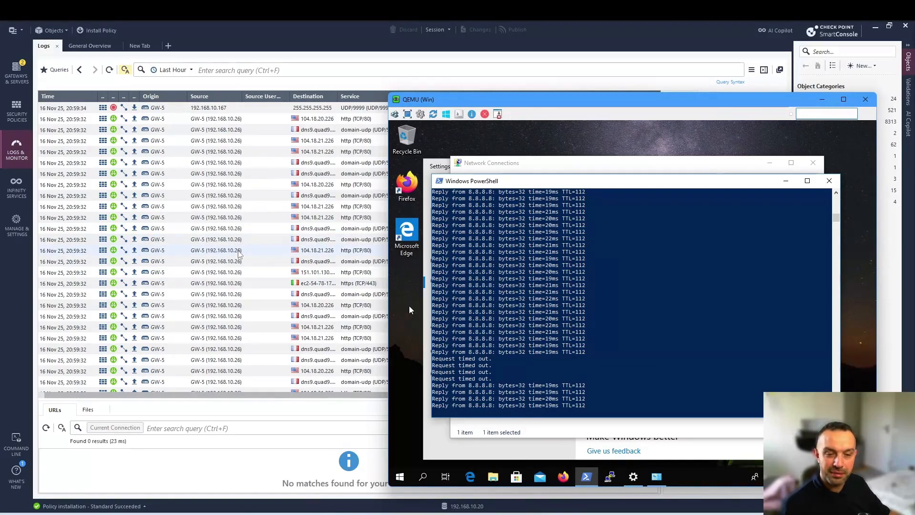
Show GW-5's Network Management page listing bond0.10 (10.1.2.1/24) and eth0 (192.168.10.26/24)
left_click(24, 85)
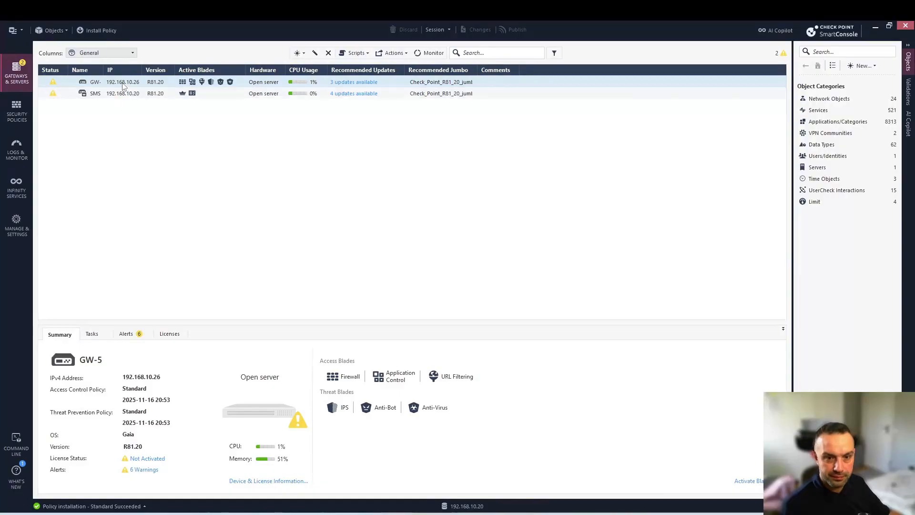
double_click(122, 83)
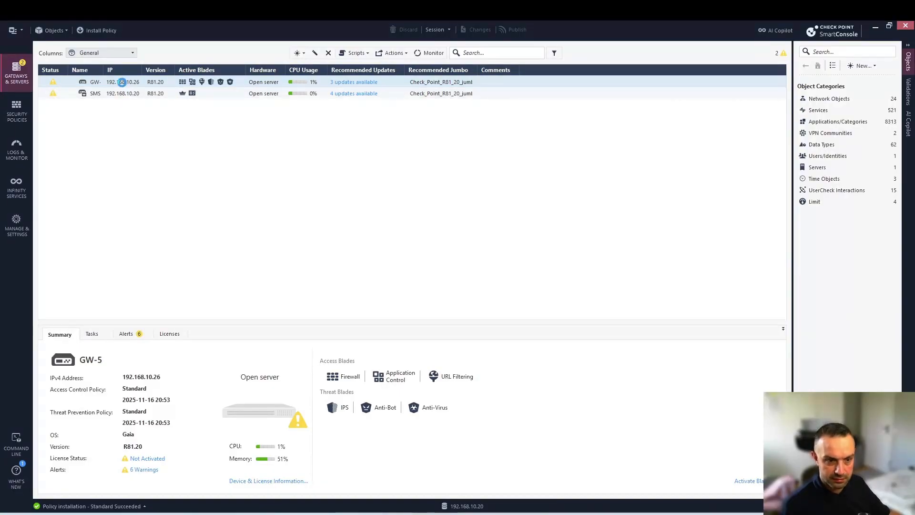
left_click(305, 127)
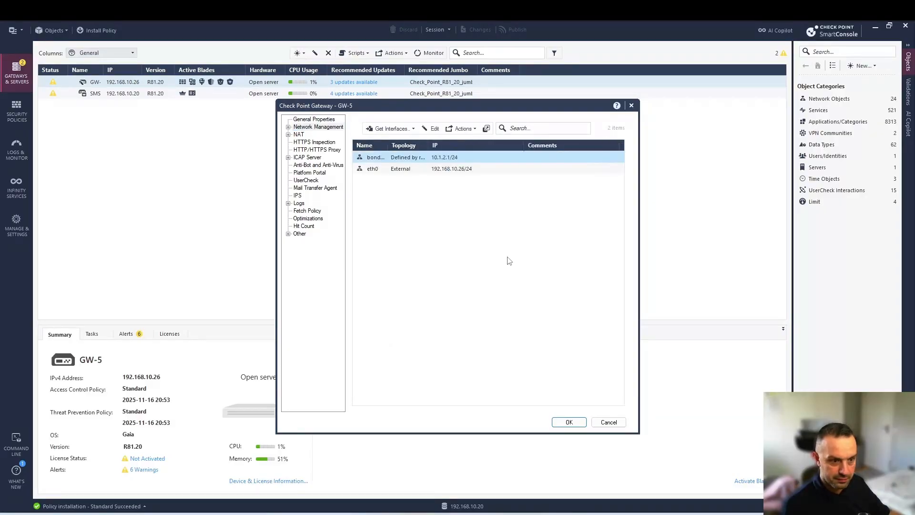
Open bond0.10's topology settings (defined by routes, Prevent and Log), then bring up the GW-5 PuTTY terminal
double_click(395, 158)
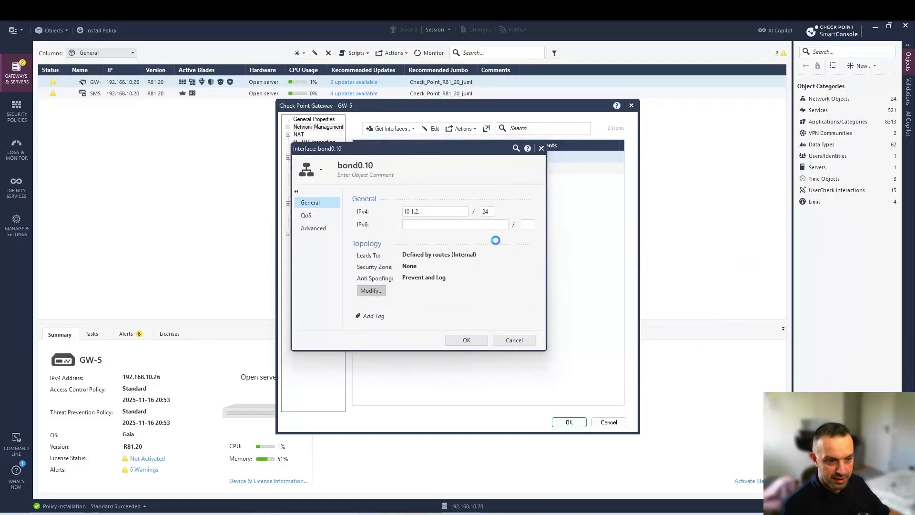
left_click(371, 290)
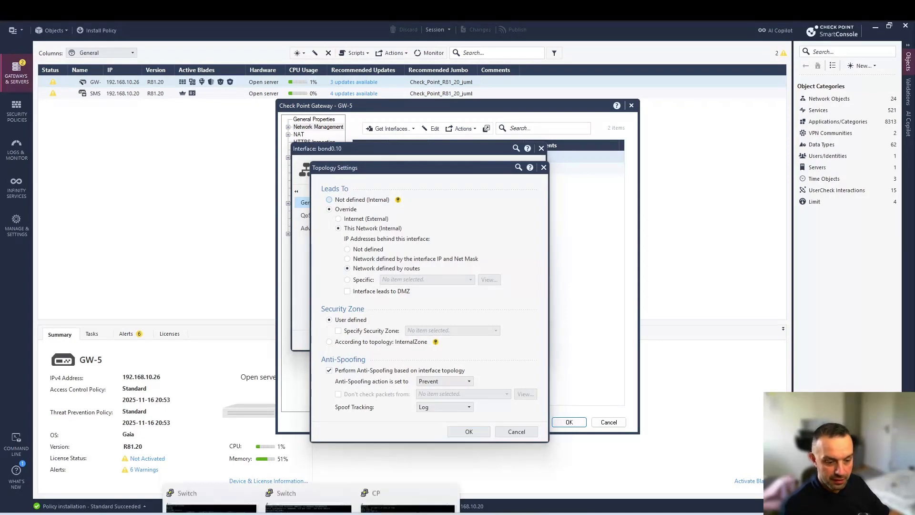
left_click(379, 485)
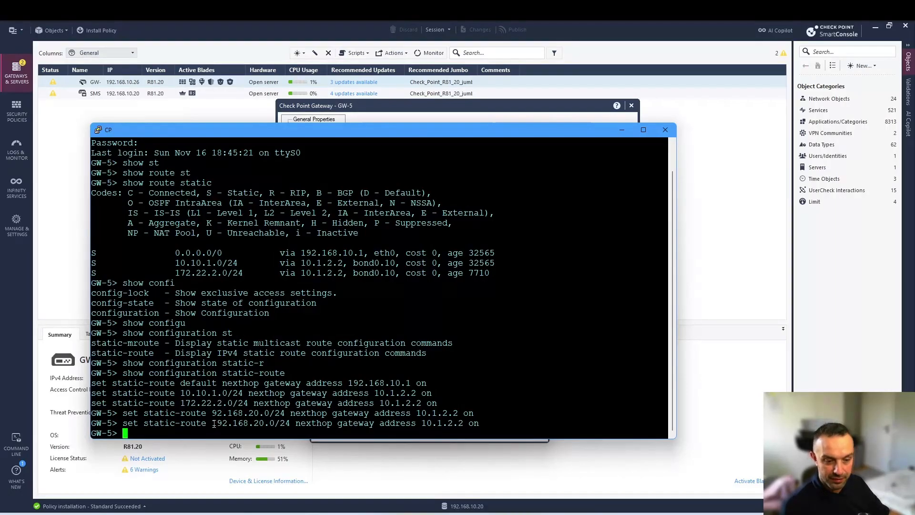
Highlight 192.168.20.0/ in the new route command and minimize PuTTY to reveal bond0.10's topology
left_click_drag(214, 423, 276, 425)
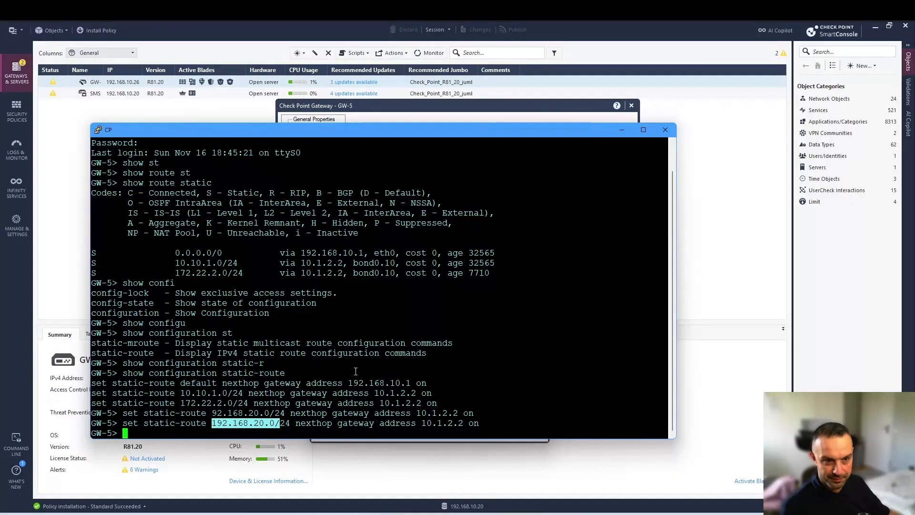
left_click(628, 134)
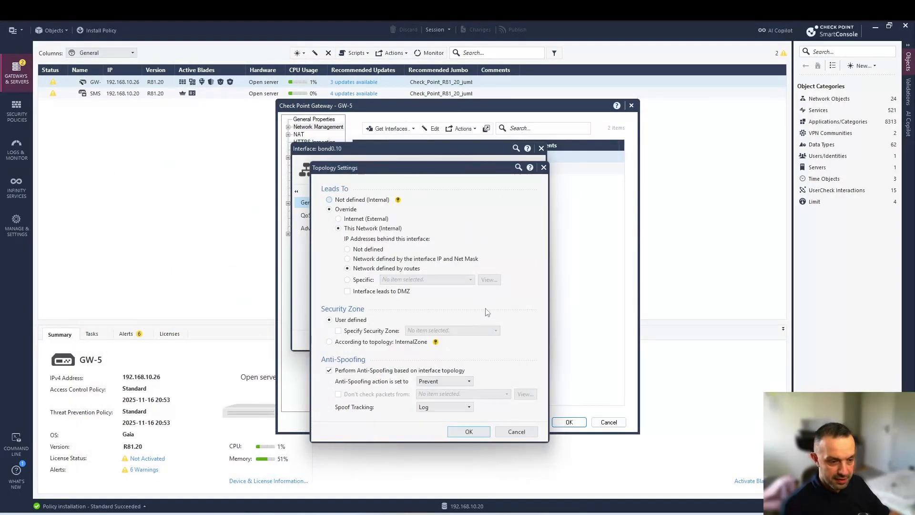
Choose the Specific network option in bond0.10's Topology Settings
left_click(368, 283)
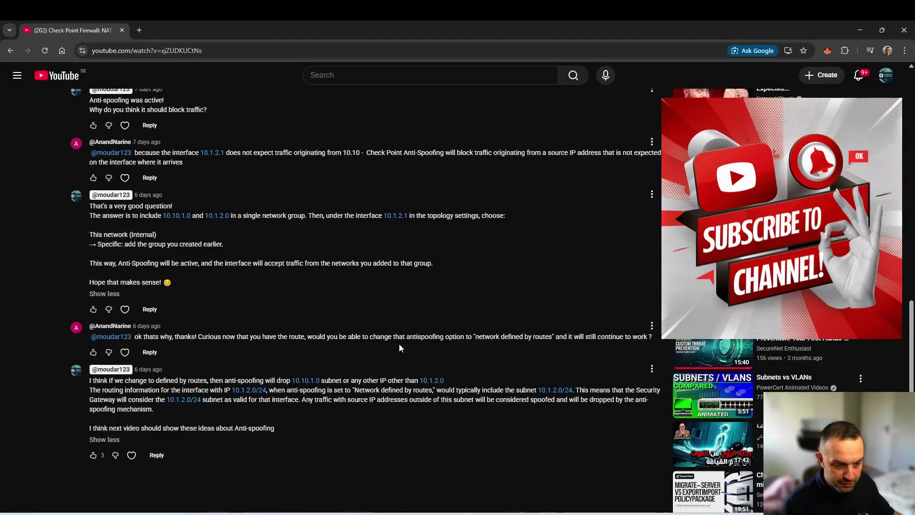
Scroll the YouTube comments to the discussion of anti-spoofing with a network defined by routes
scroll(358, 183, "up", 3)
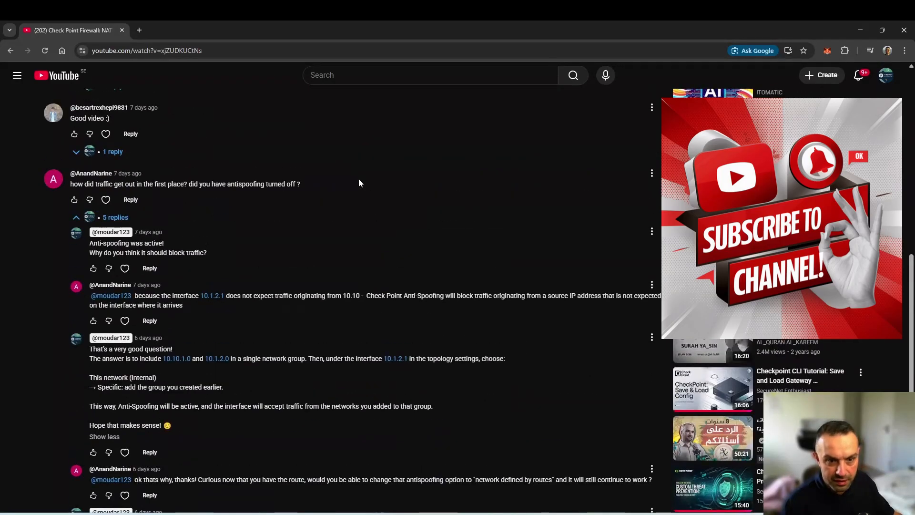
scroll(334, 214, "down", 6)
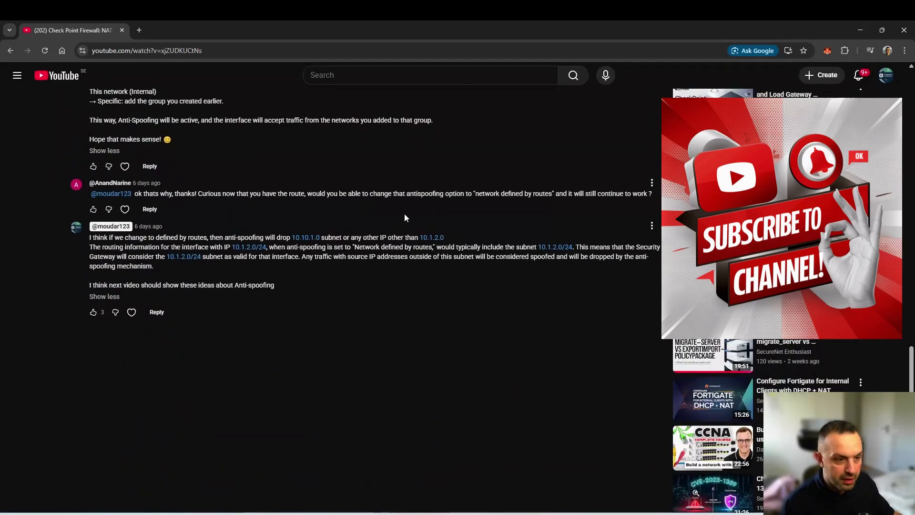